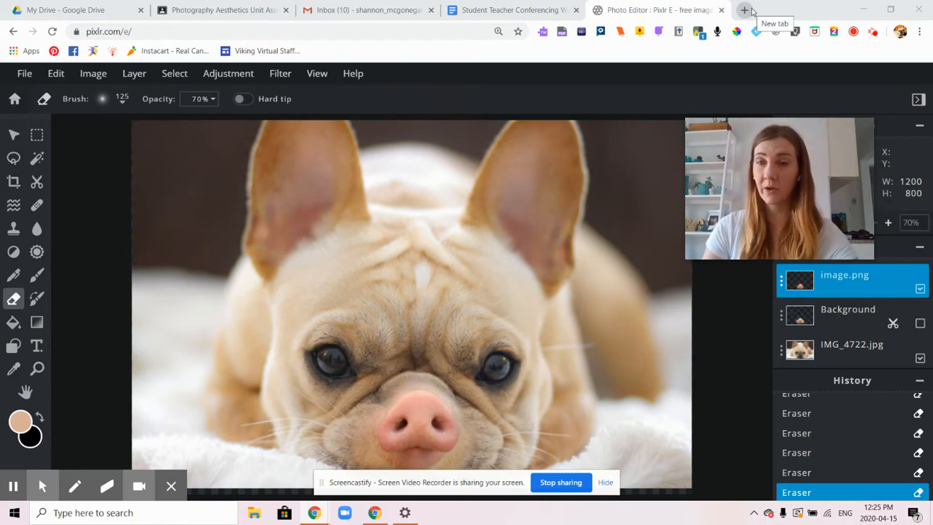
- Open google.ca in a new browser tab and search for "pig"
click(747, 10)
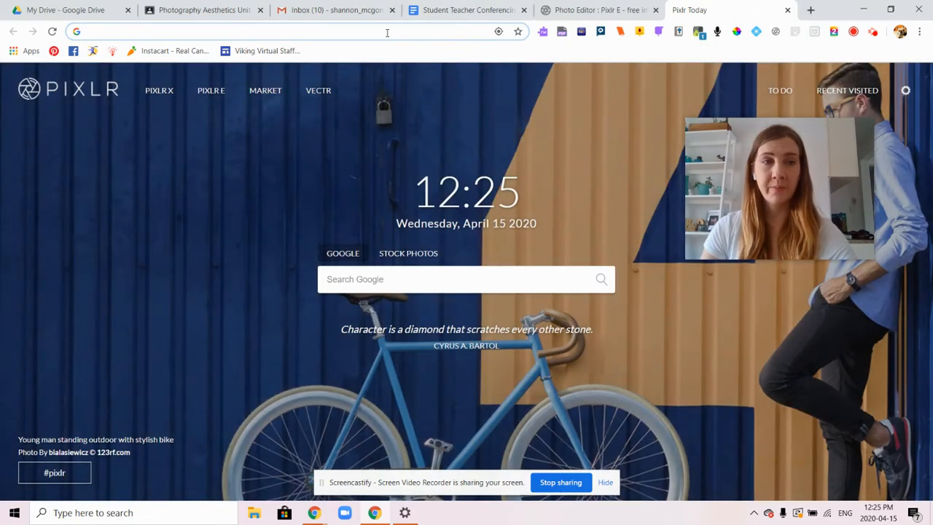
text(google.ca)
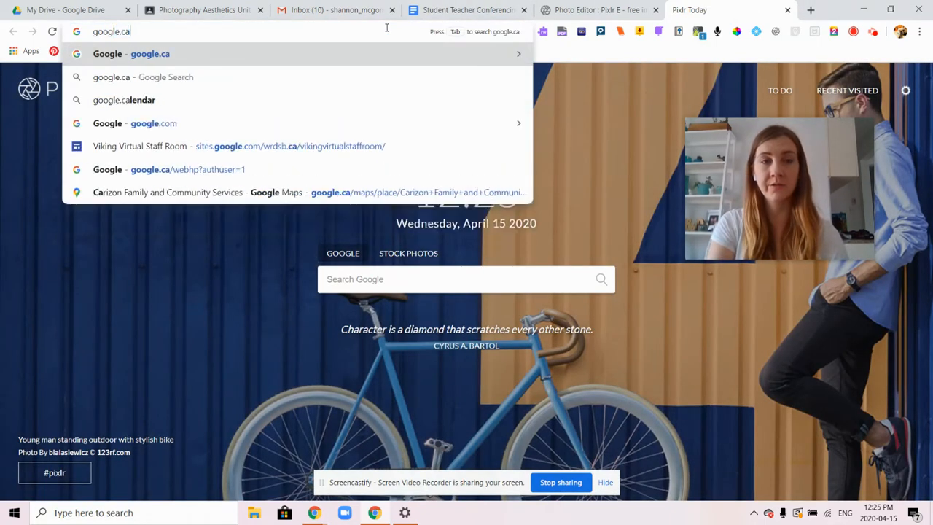
key(Return)
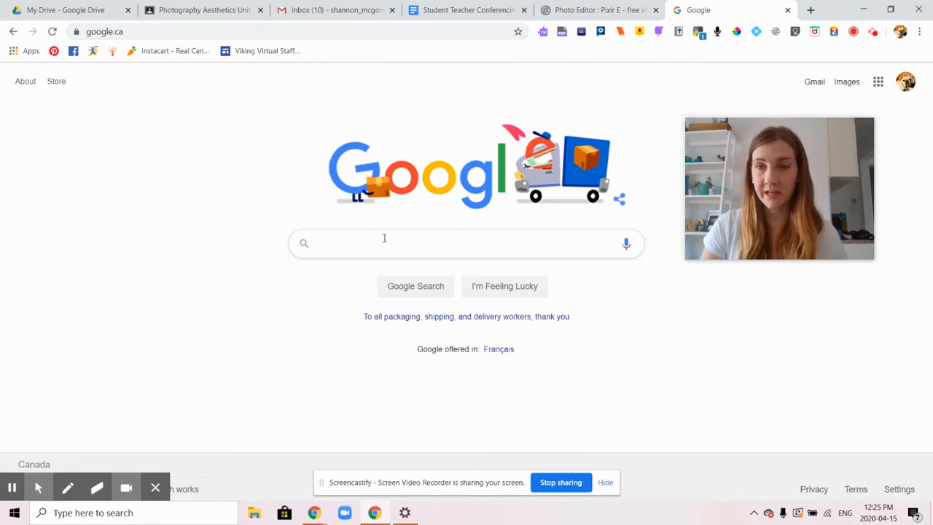
text(pig)
key(Return)
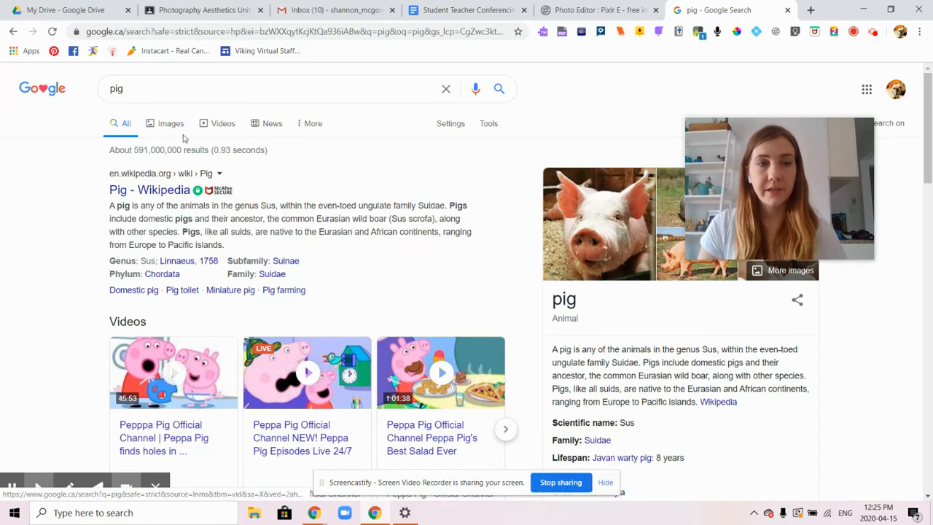
- Show the image results for the pig search and limit them to the Large size
click(170, 126)
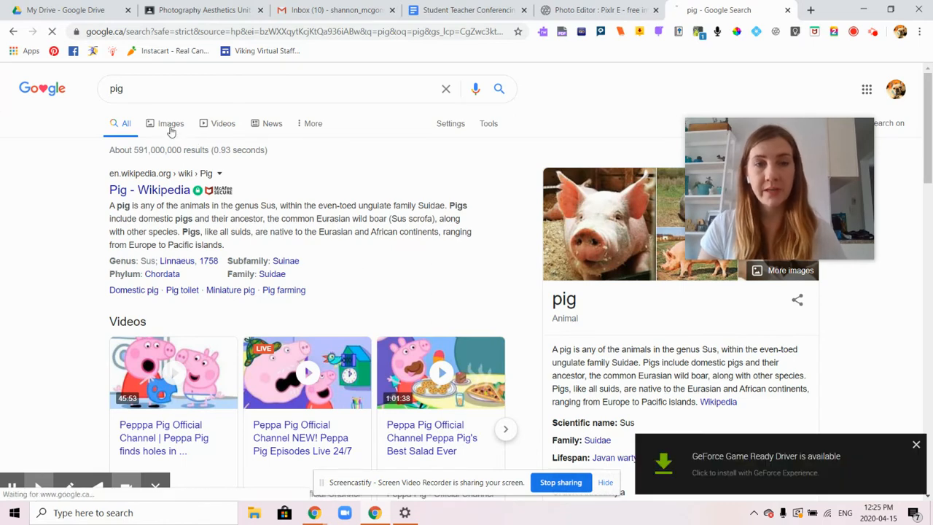
click(458, 118)
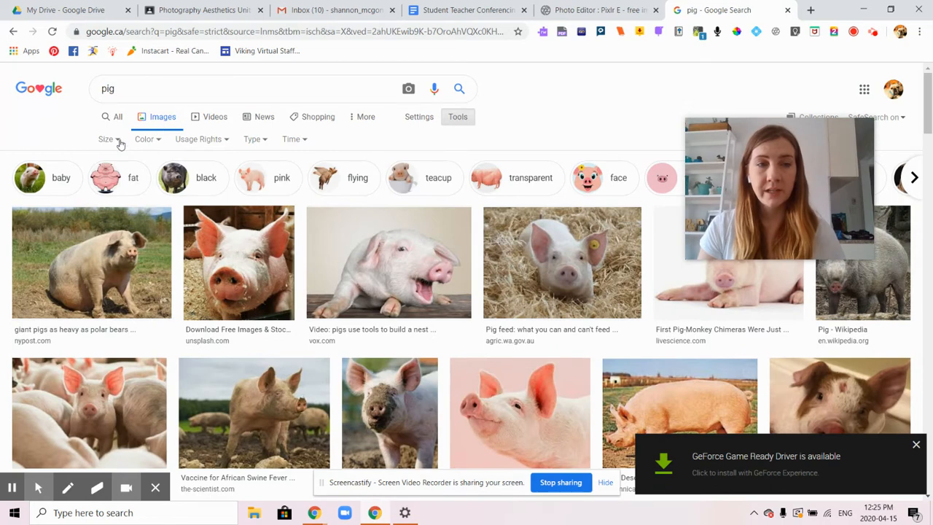
click(119, 141)
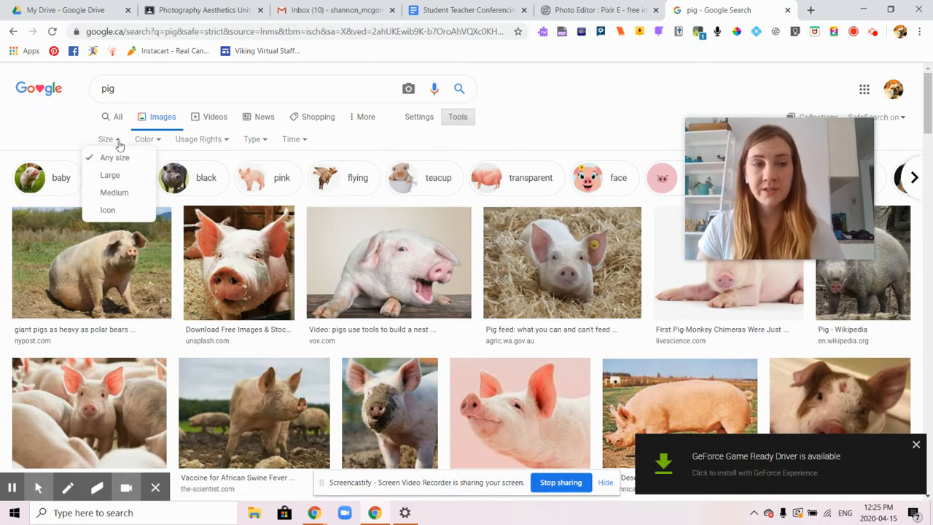
click(108, 176)
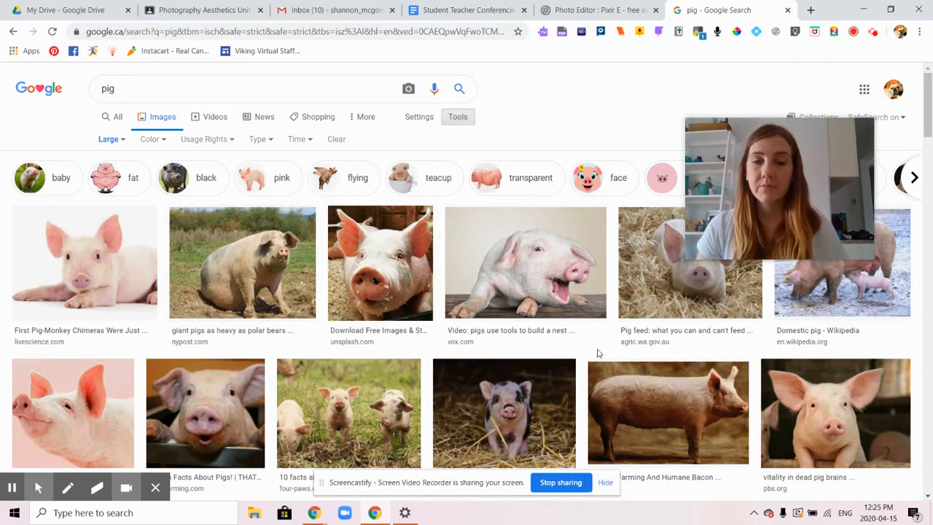
- Browse the large pig images and open the PBS source page of the front-facing pig photo
scroll(728, 357, down, 1)
scroll(812, 362, down, 1)
scroll(814, 375, up, 1)
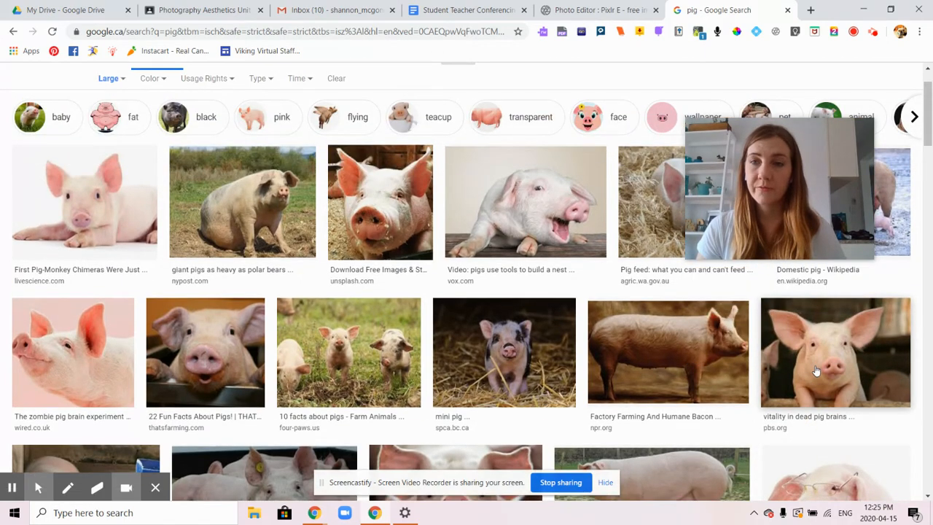
click(816, 371)
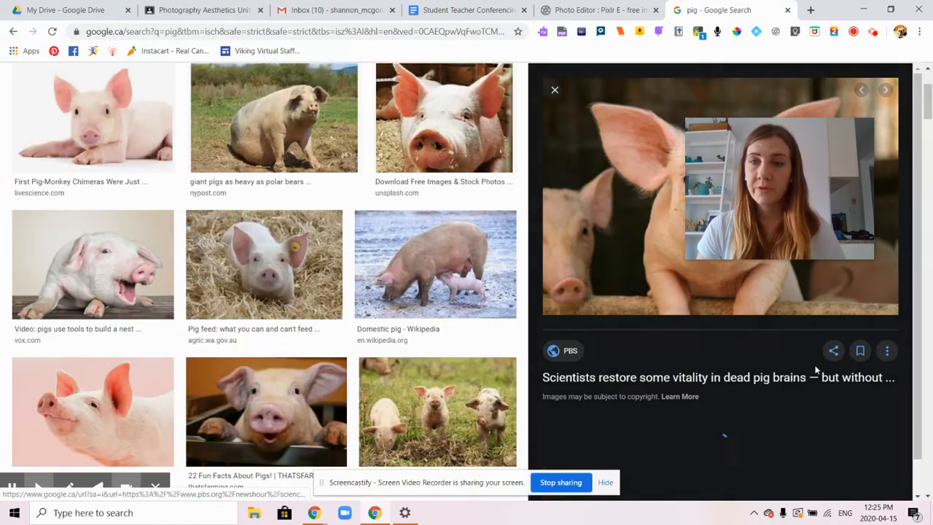
click(588, 244)
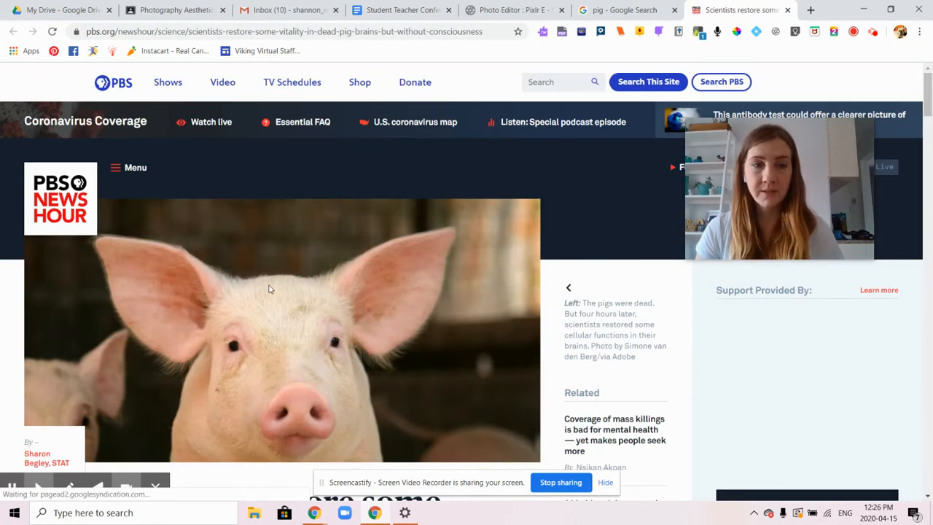
right_click(269, 290)
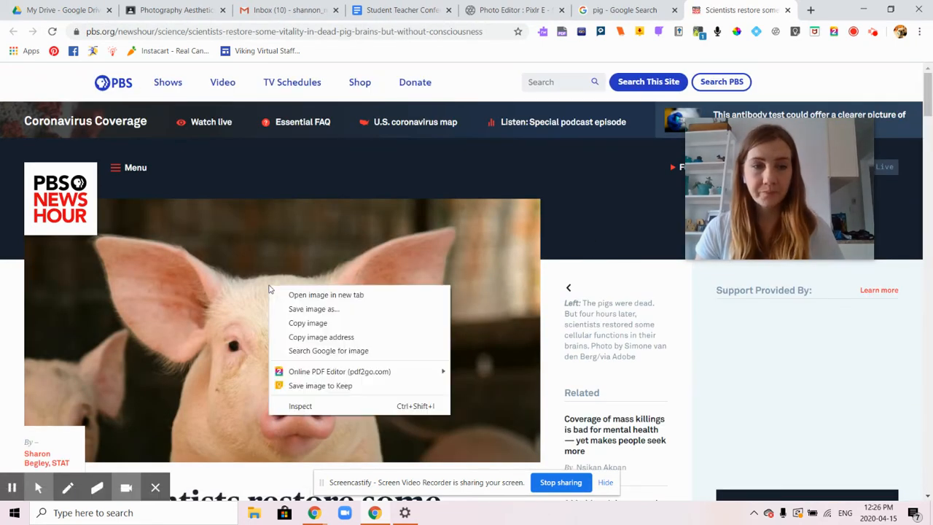
click(307, 309)
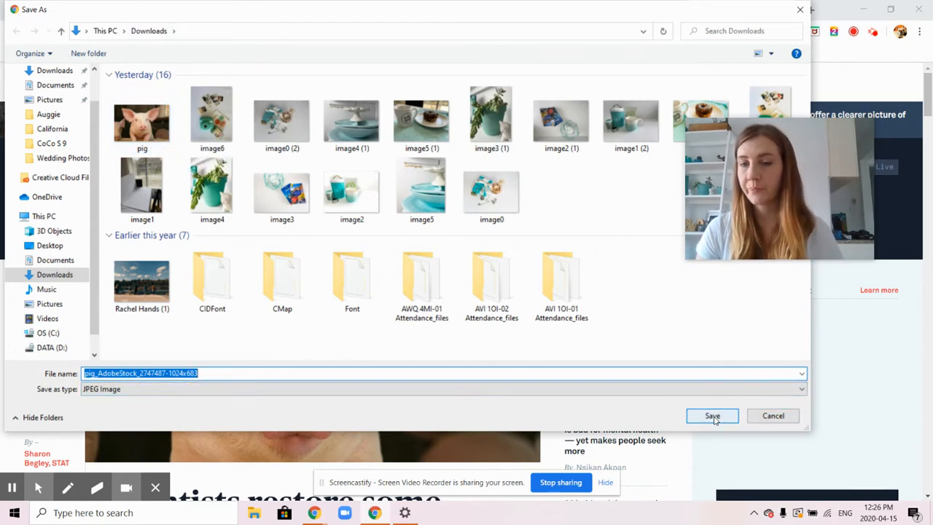
click(778, 418)
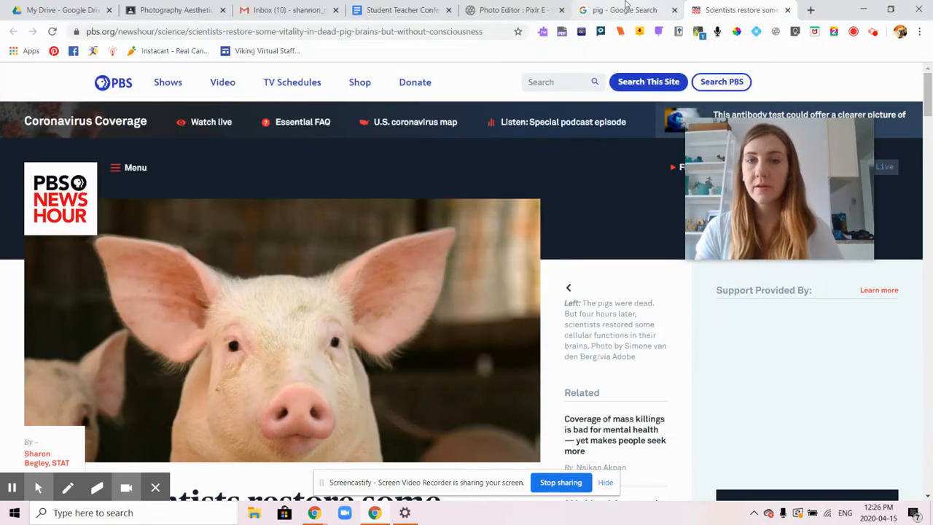
- Switch back to Pixlr E and open IMG_4722 from the Desktop, pre-resized to Full HD at 1920 x 1280
click(510, 9)
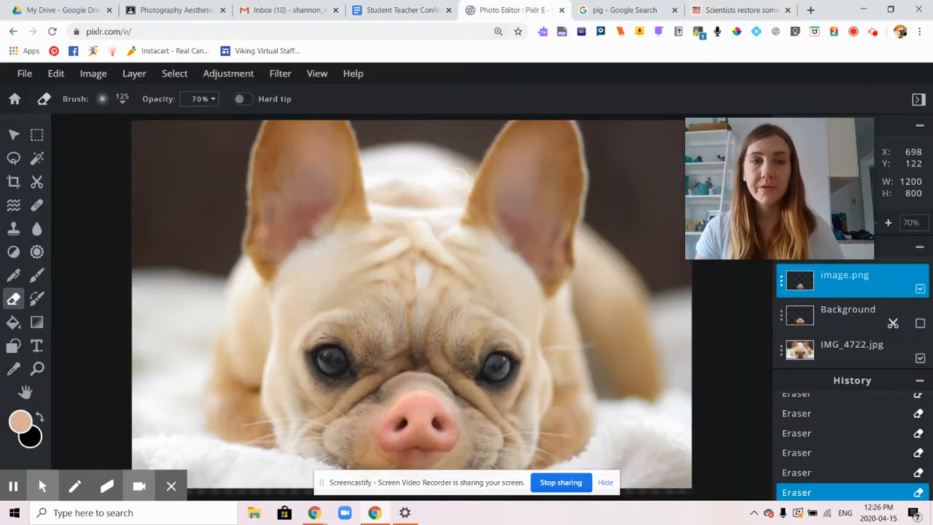
click(25, 77)
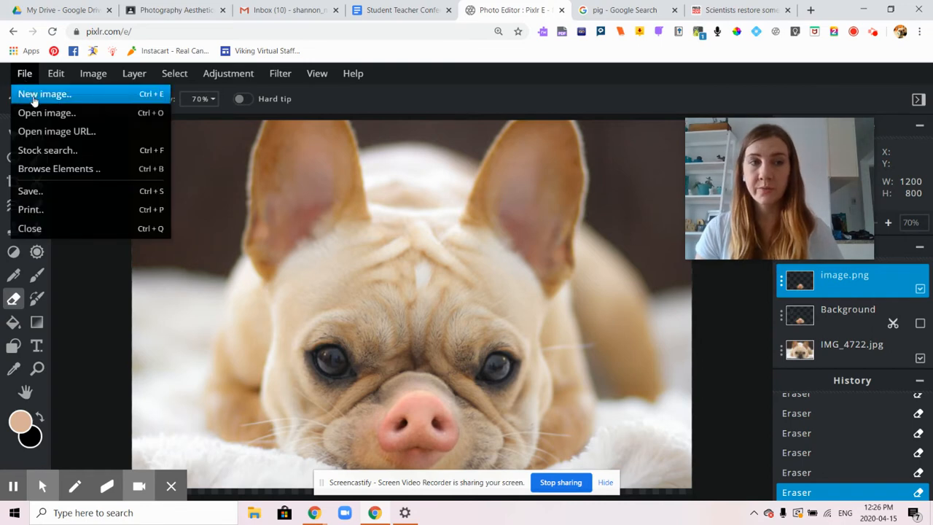
click(33, 112)
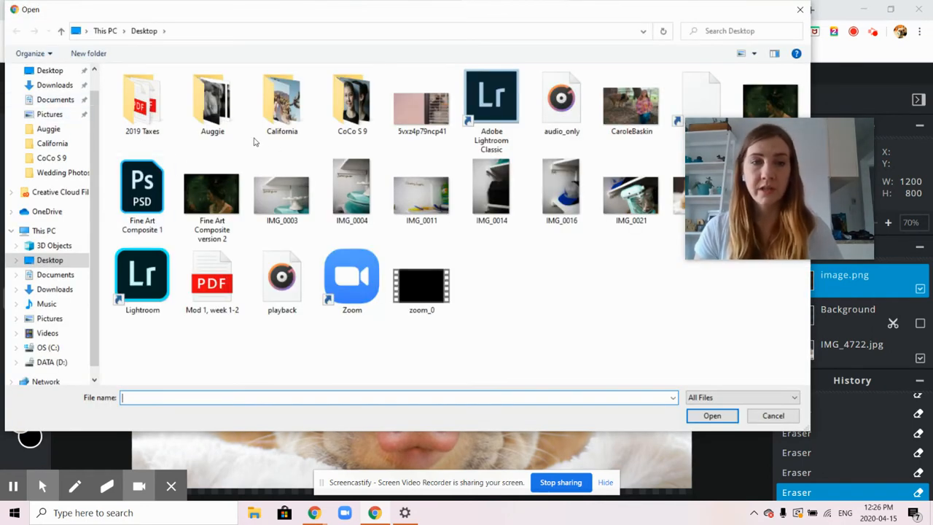
click(55, 74)
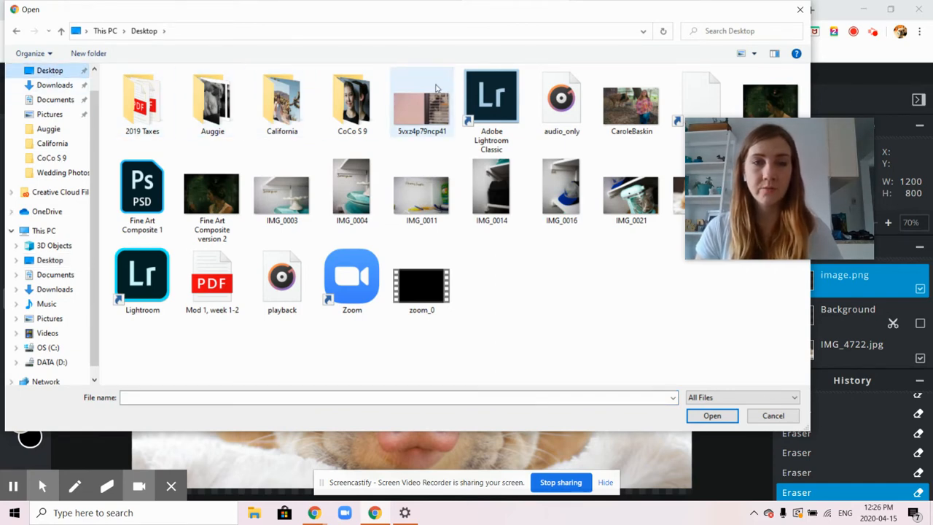
drag(611, 17, 593, 87)
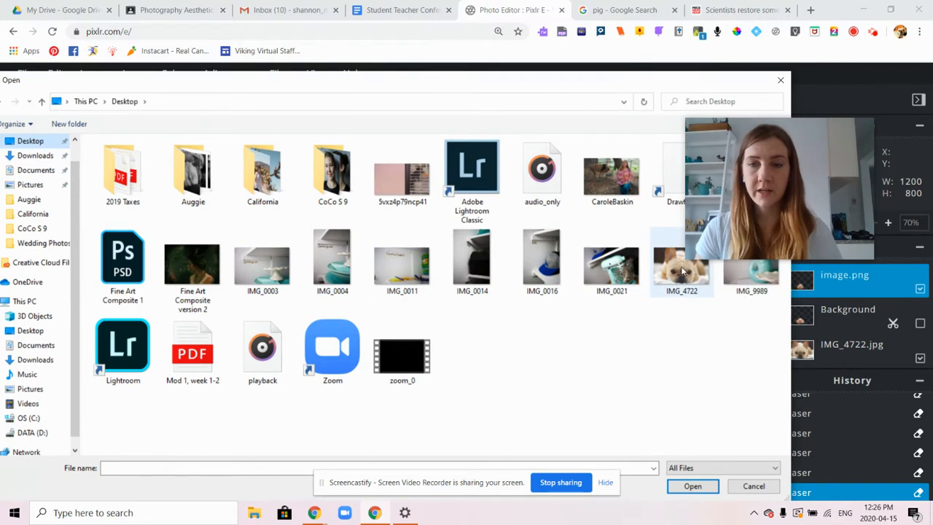
double_click(665, 276)
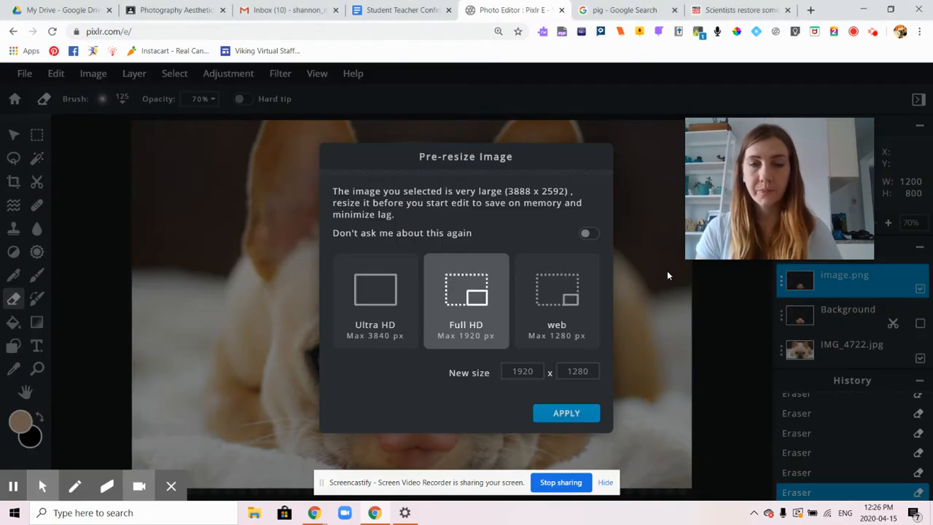
click(564, 413)
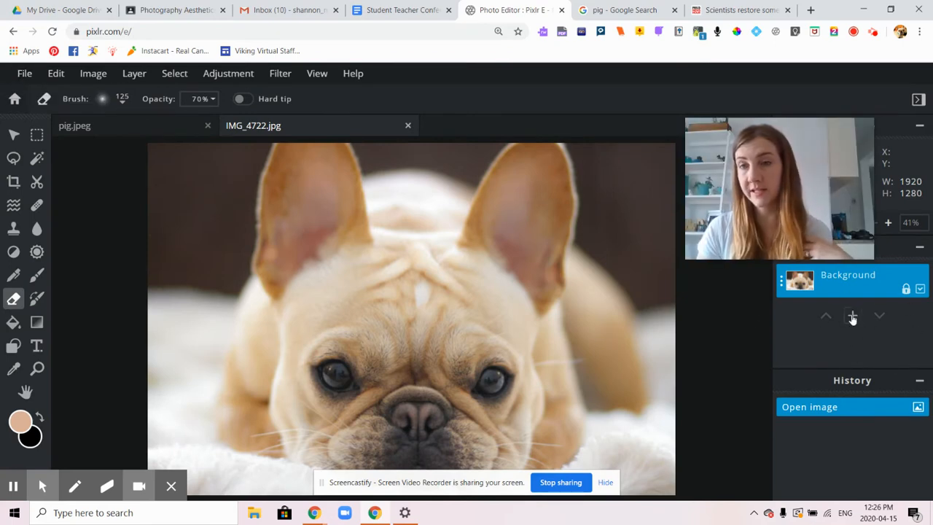
mouse_move(42, 485)
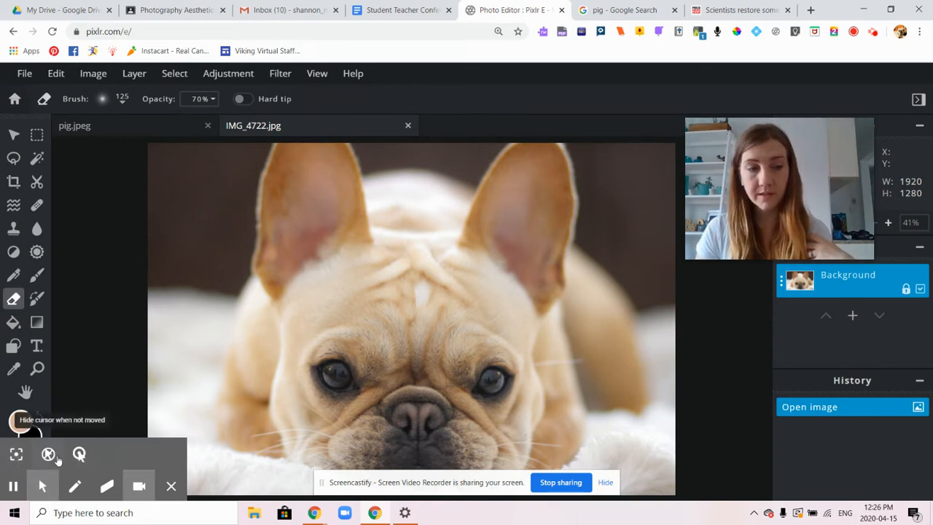
click(16, 454)
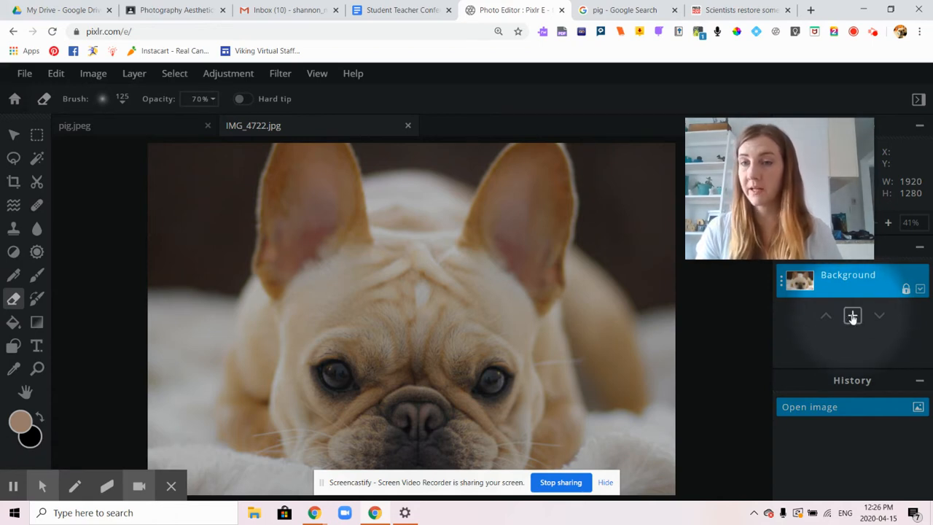
- Add the pig photo from the Downloads folder as a new image layer above the dog photo
click(852, 315)
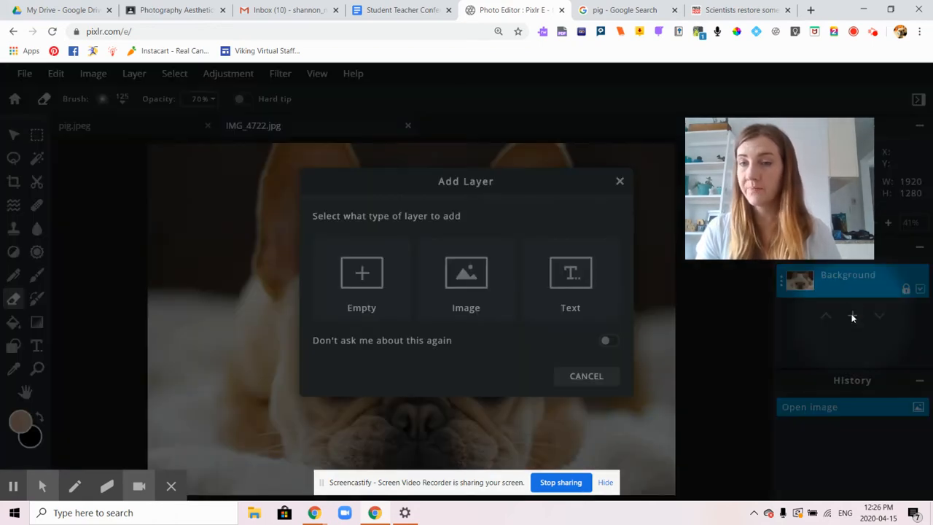
click(462, 301)
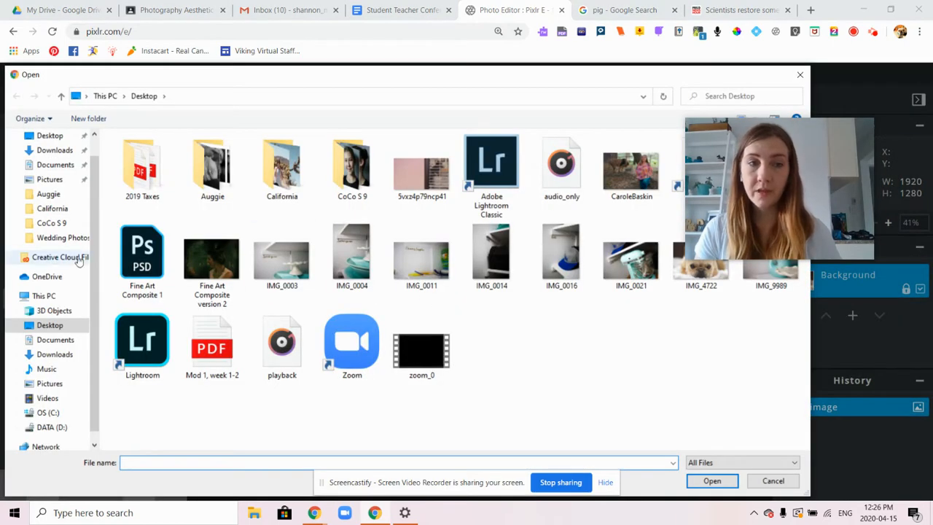
click(47, 152)
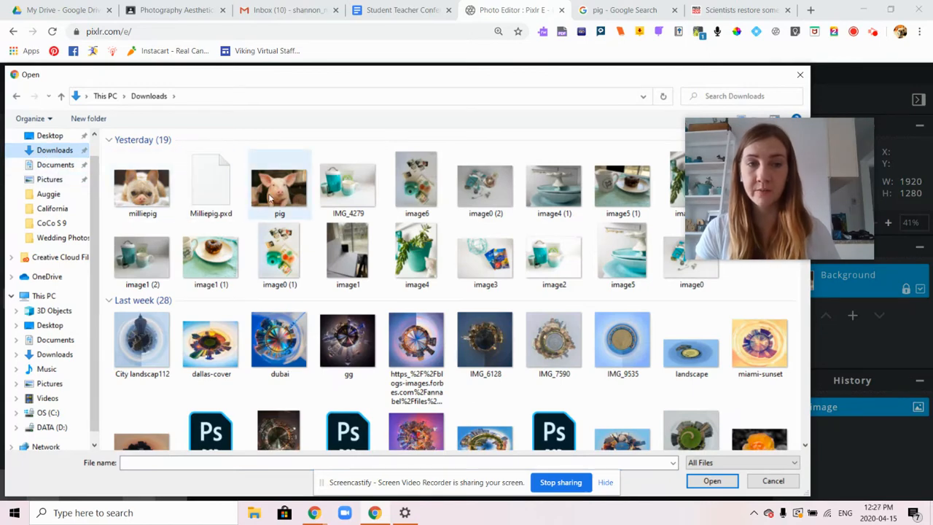
double_click(270, 195)
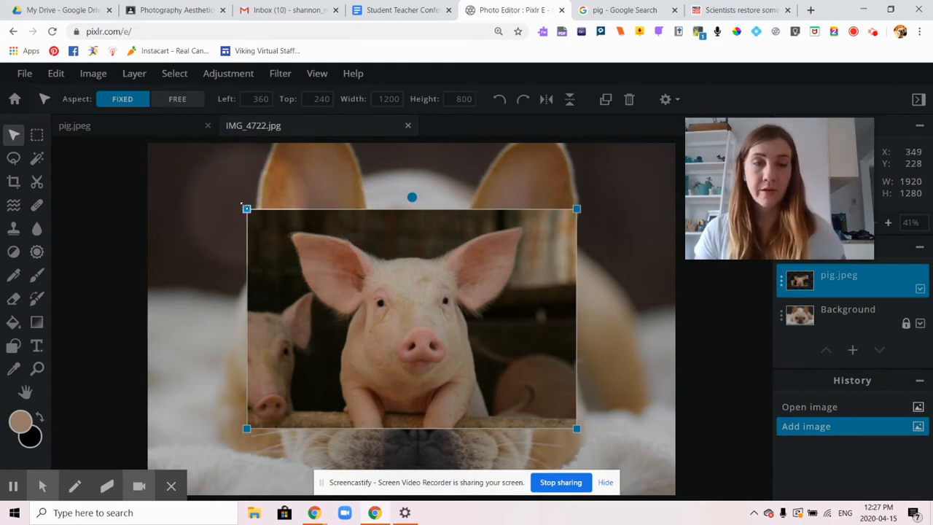
- Enlarge the pig layer proportionally to about 1943 x 1295 px so that it covers the whole canvas
drag(241, 205, 139, 136)
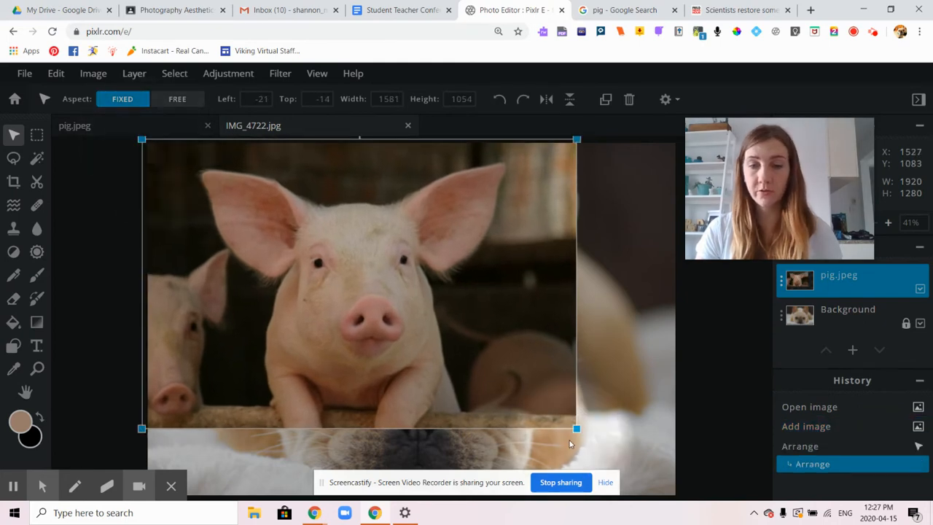
drag(580, 436, 677, 494)
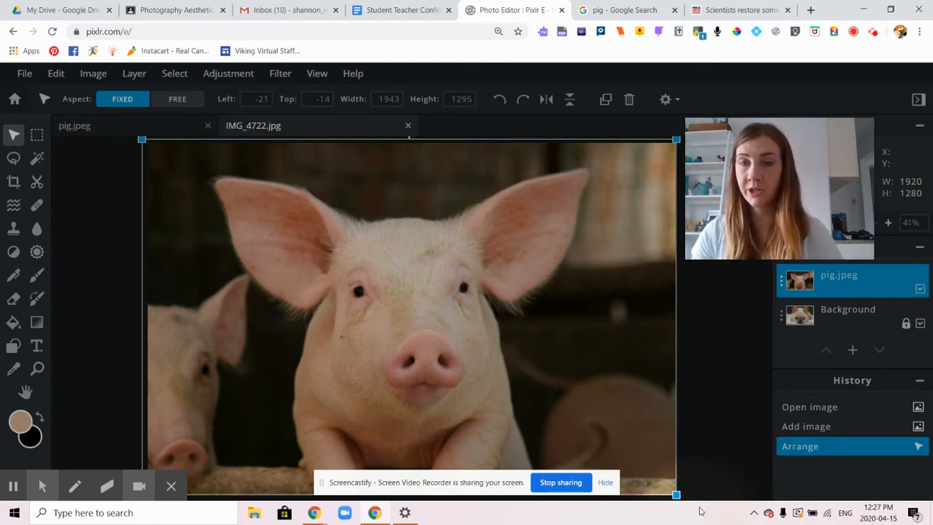
click(741, 351)
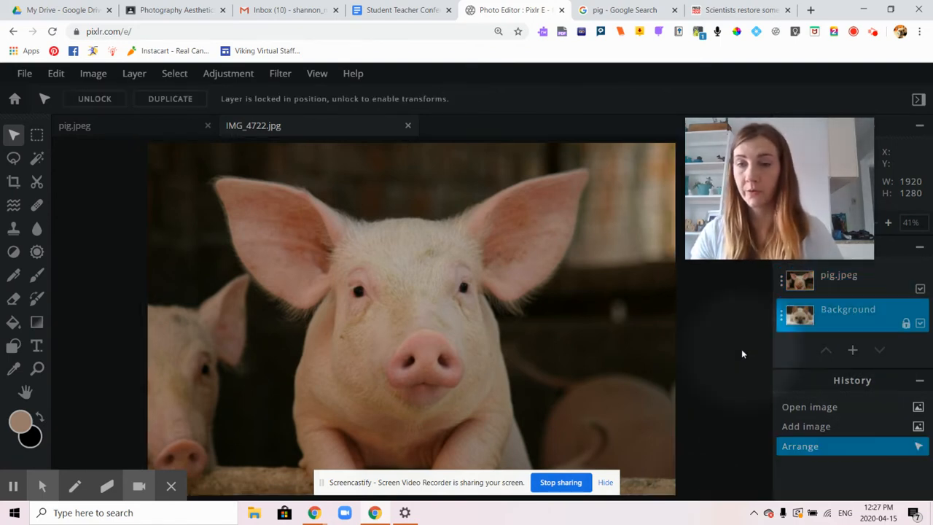
- Set the pig.jpeg layer's transparency to 54 in its layer settings
click(794, 284)
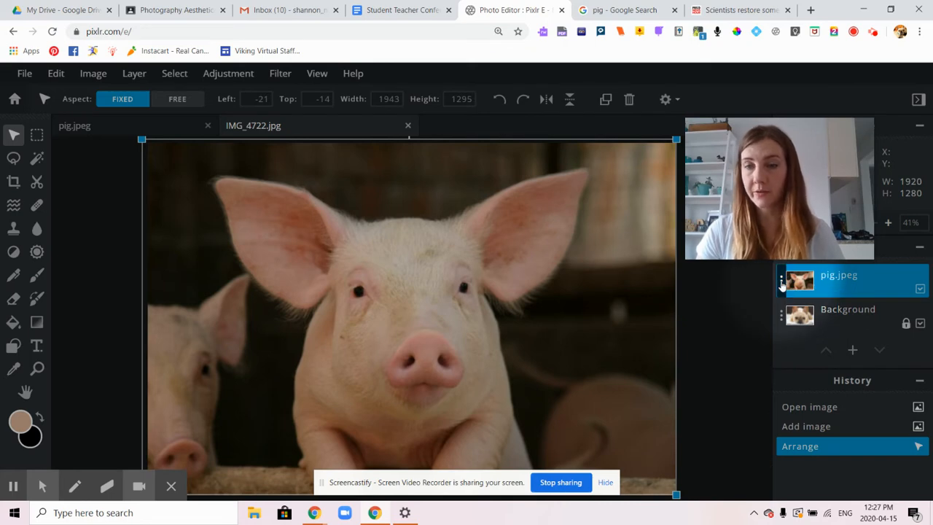
click(781, 285)
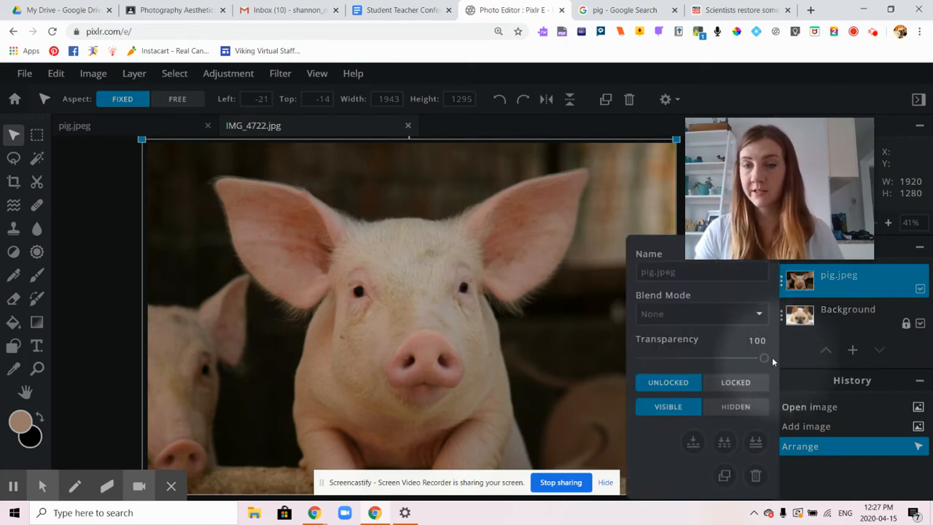
drag(763, 359, 755, 359)
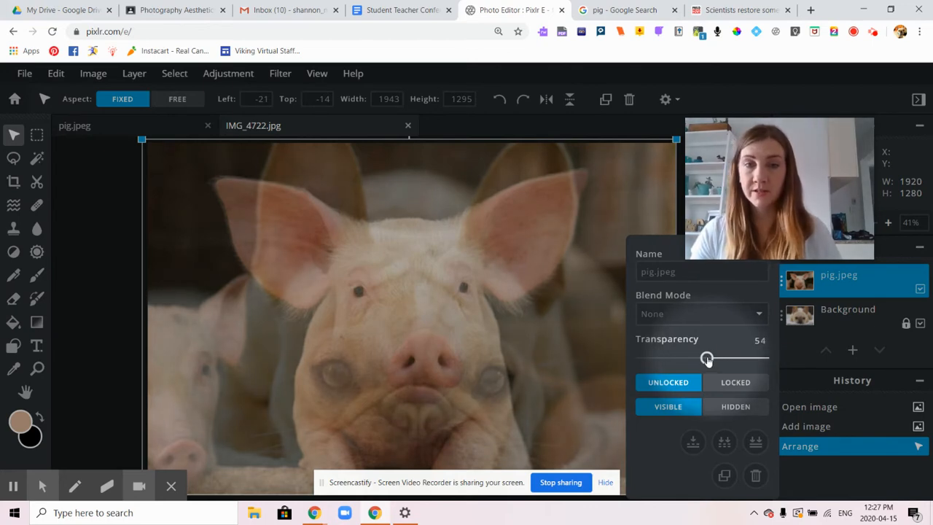
click(707, 358)
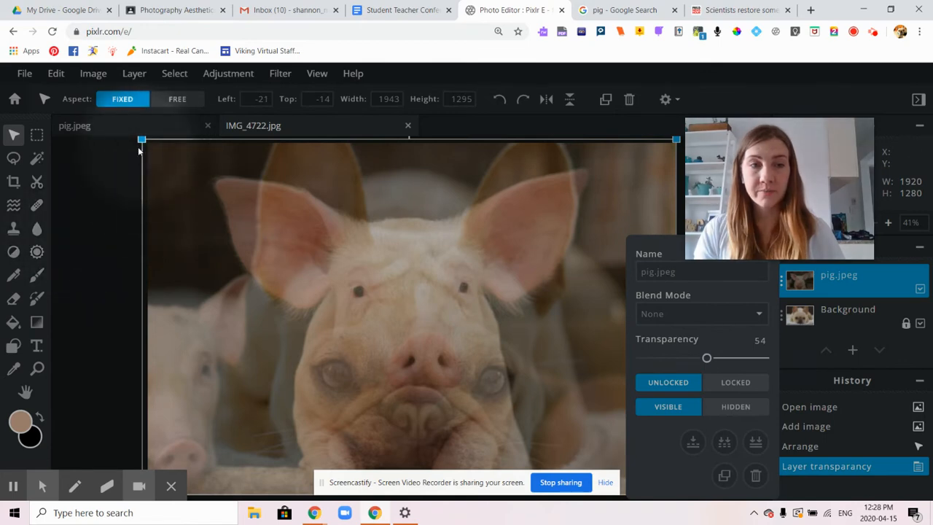
- Rotate the pig layer clockwise over the dog photo, enlarge it to about 2021 x 1347 px, and reposition it toward the dog's left-hand ear
drag(142, 138, 153, 147)
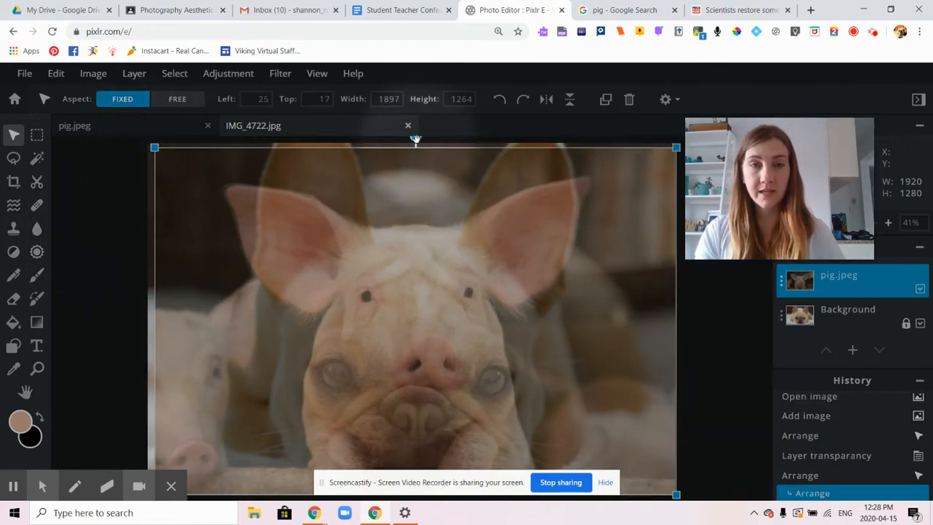
drag(416, 139, 483, 200)
drag(443, 343, 384, 377)
drag(444, 192, 468, 206)
drag(670, 374, 711, 375)
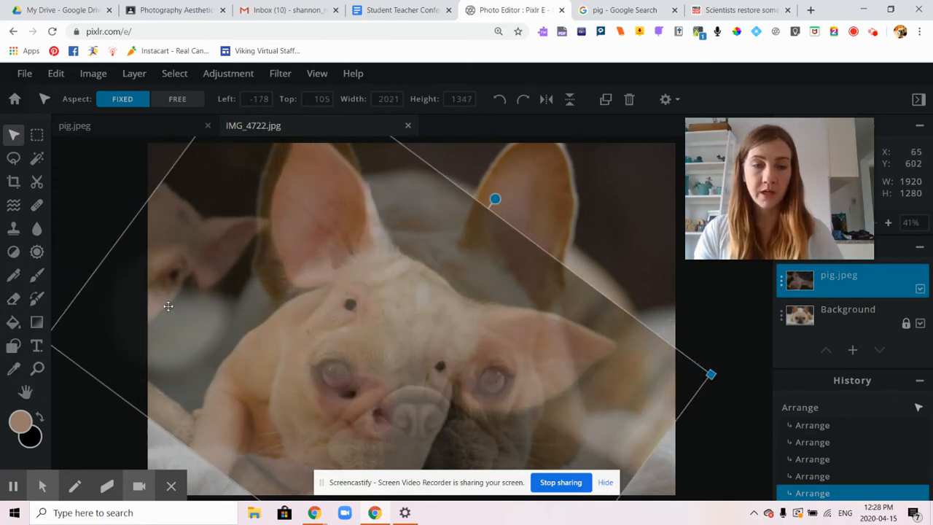
- Enlarge the rotated pig layer to about 2235 x 1490 px and place its upright ear over the dog's left-hand ear
drag(711, 374, 755, 374)
drag(440, 330, 395, 331)
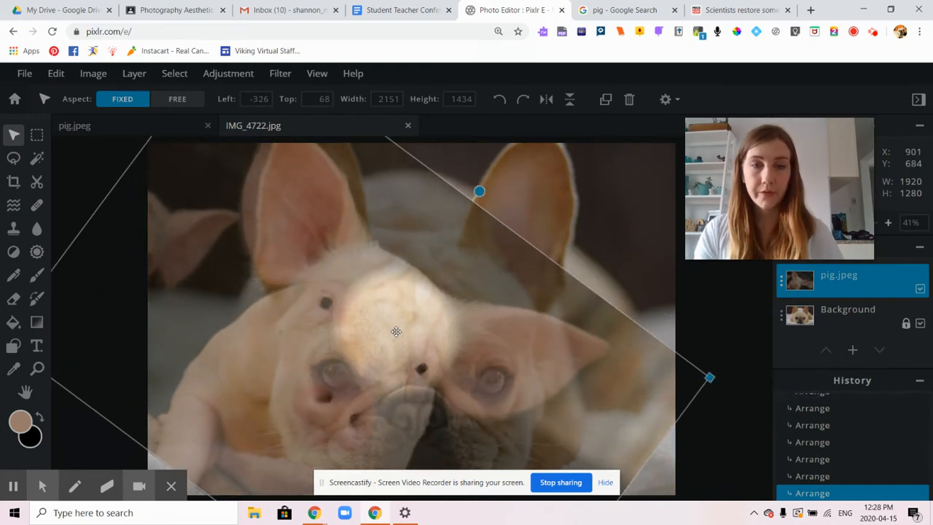
drag(710, 377, 725, 378)
drag(322, 303, 317, 303)
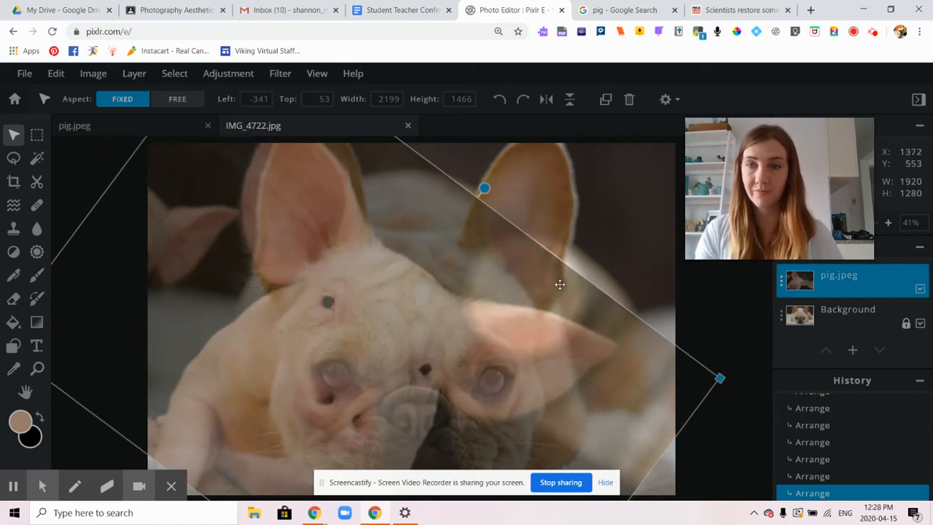
drag(719, 378, 746, 357)
mouse_move(391, 313)
mouse_down()
mouse_move(374, 307)
mouse_move(387, 312)
mouse_up()
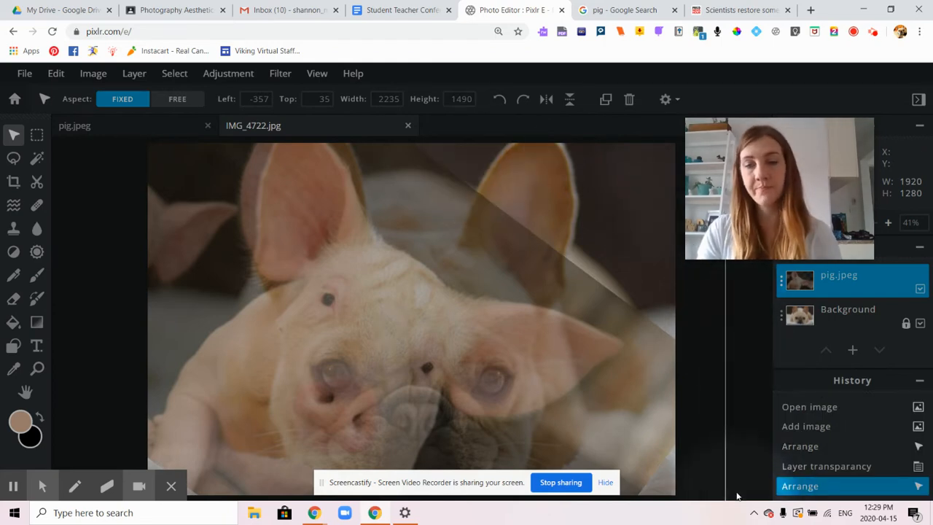
- Set the pig.jpeg layer's transparency to 100 in its layer settings
click(782, 283)
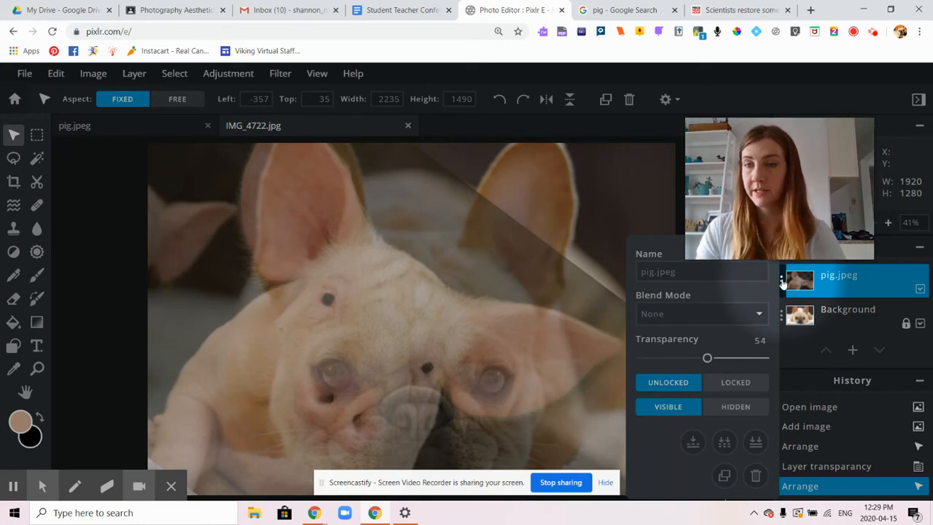
drag(707, 358, 763, 358)
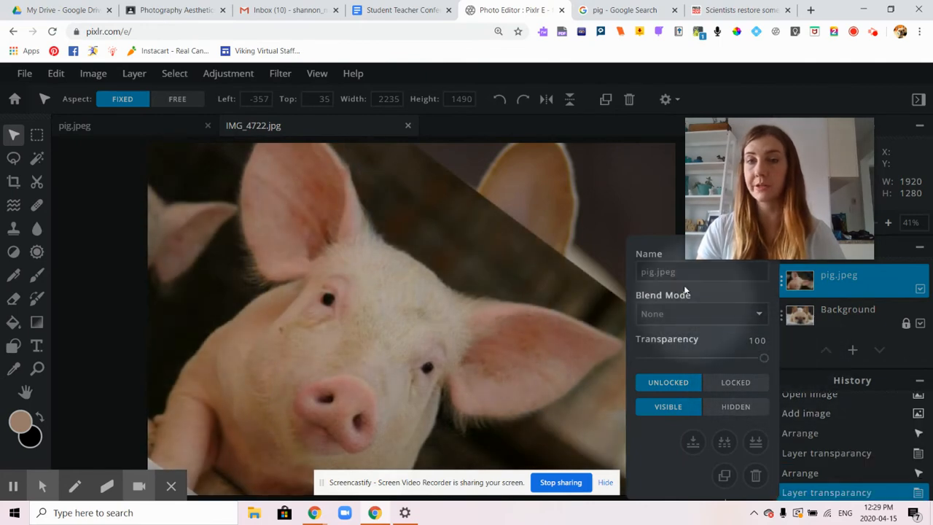
click(676, 206)
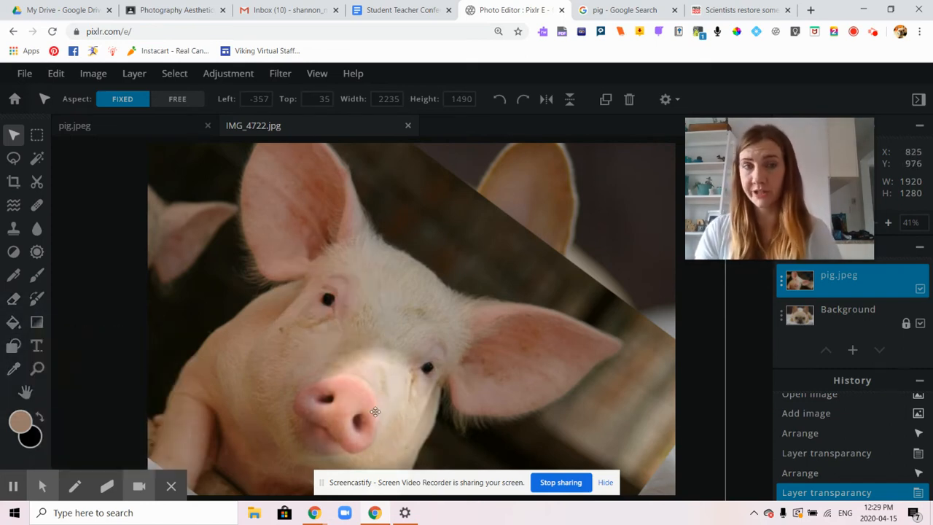
- Remove the dark background beside and above the pig with Magic Cutout at tolerance 32
click(37, 182)
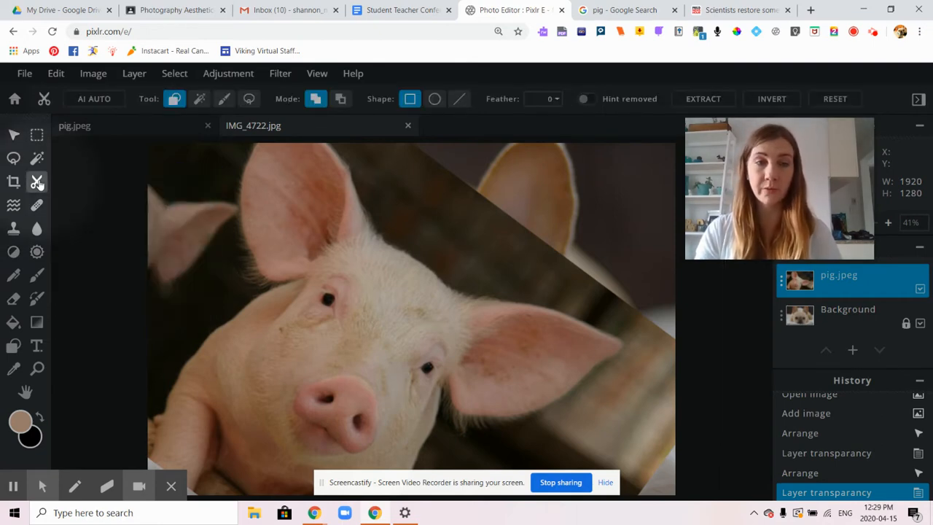
click(200, 100)
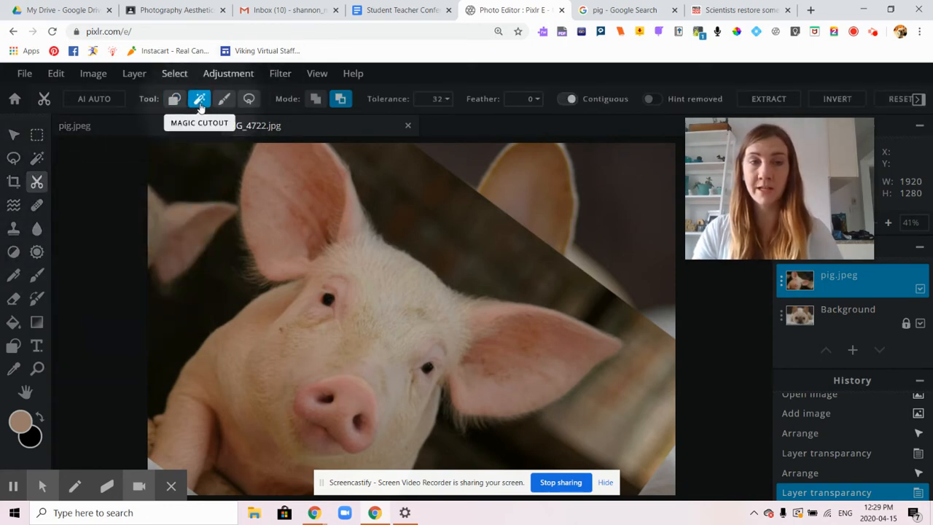
click(171, 318)
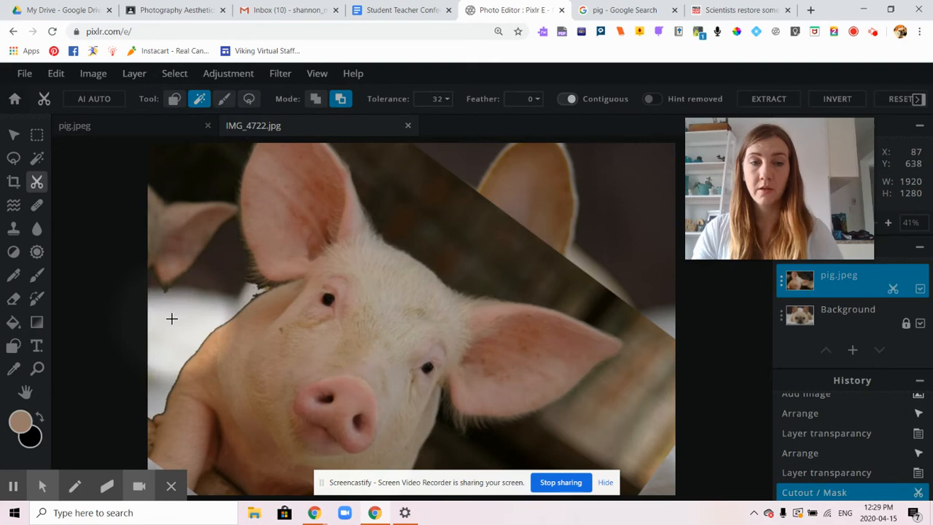
click(179, 181)
click(411, 188)
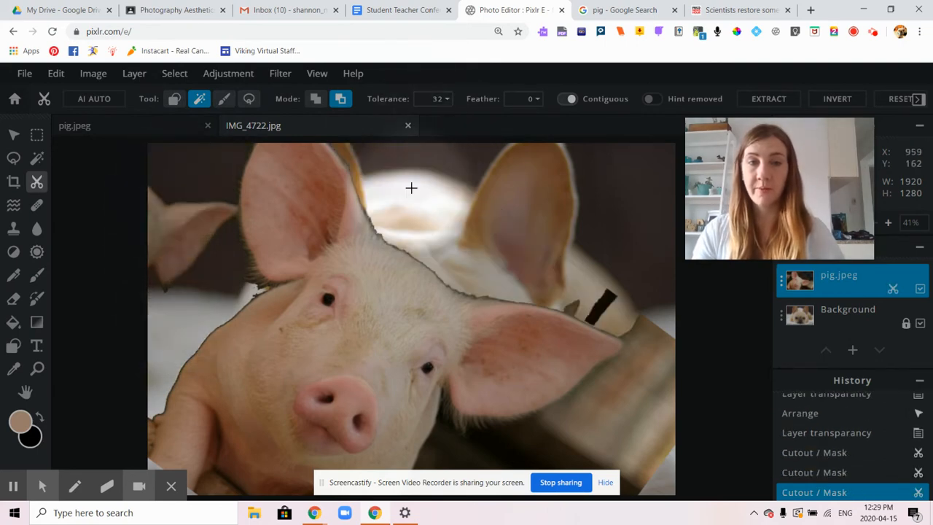
- Remove the brown background to the right of and below the pig, plus leftover dark patches, with Magic Cutout
click(645, 392)
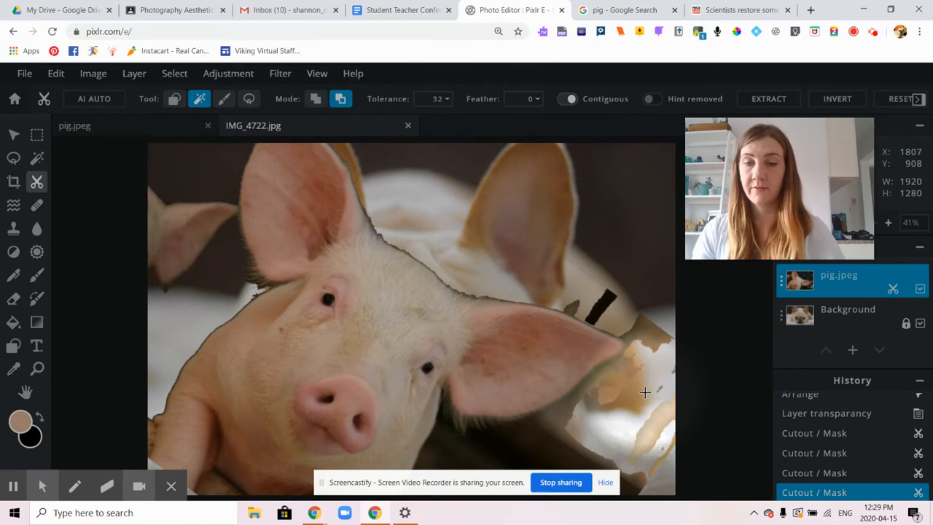
click(490, 453)
click(573, 429)
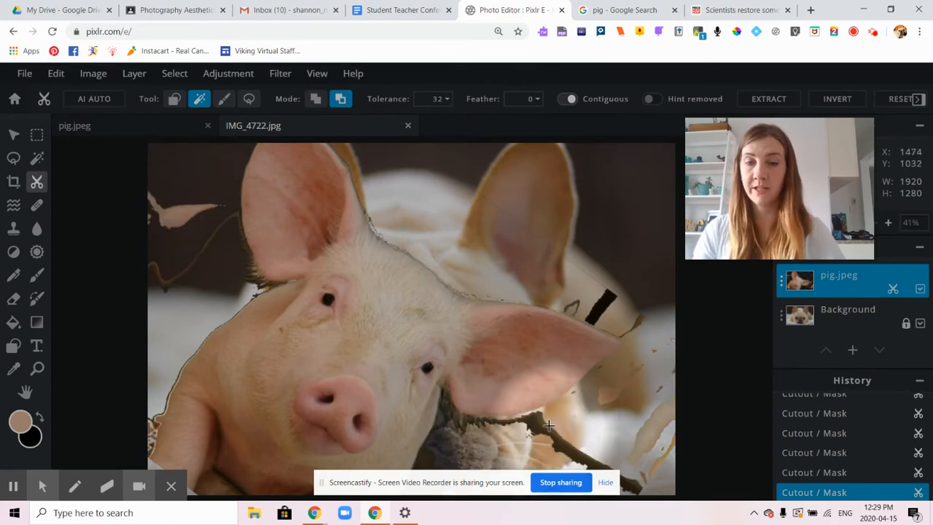
click(601, 307)
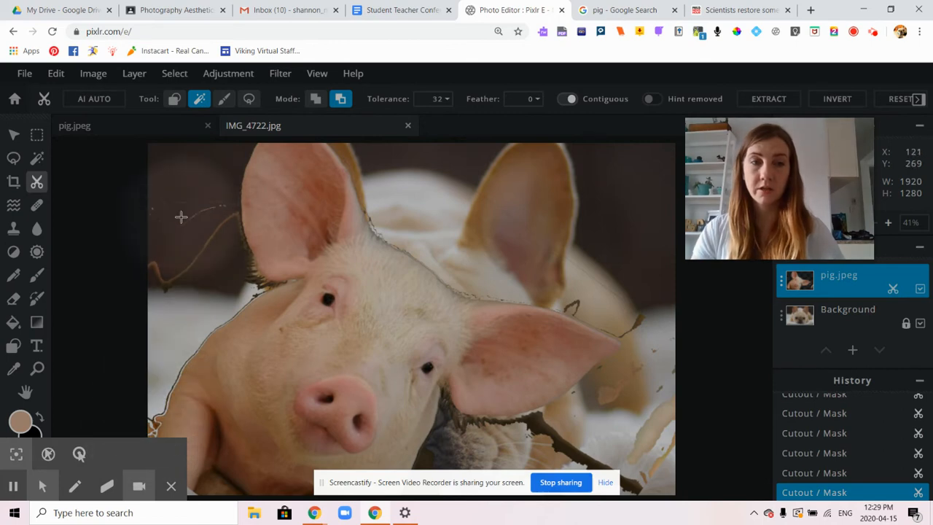
scroll(395, 402, down, 2)
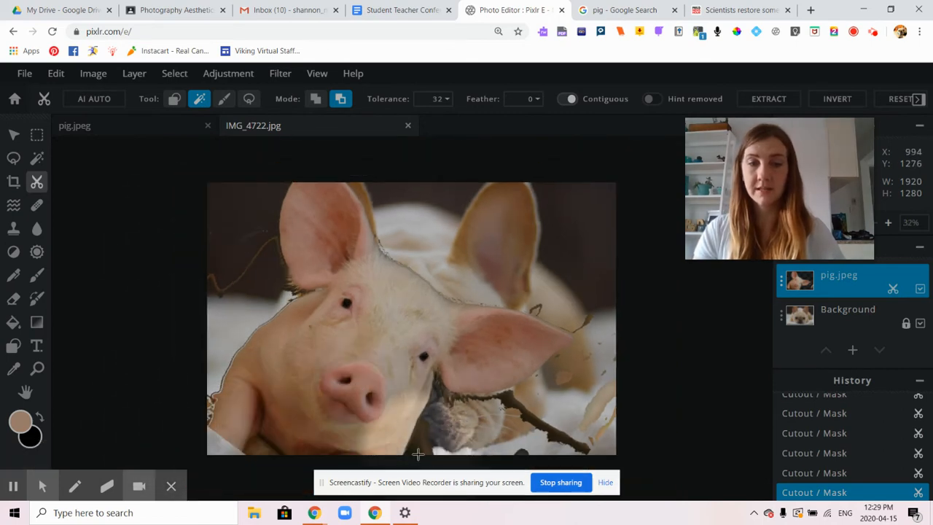
click(557, 424)
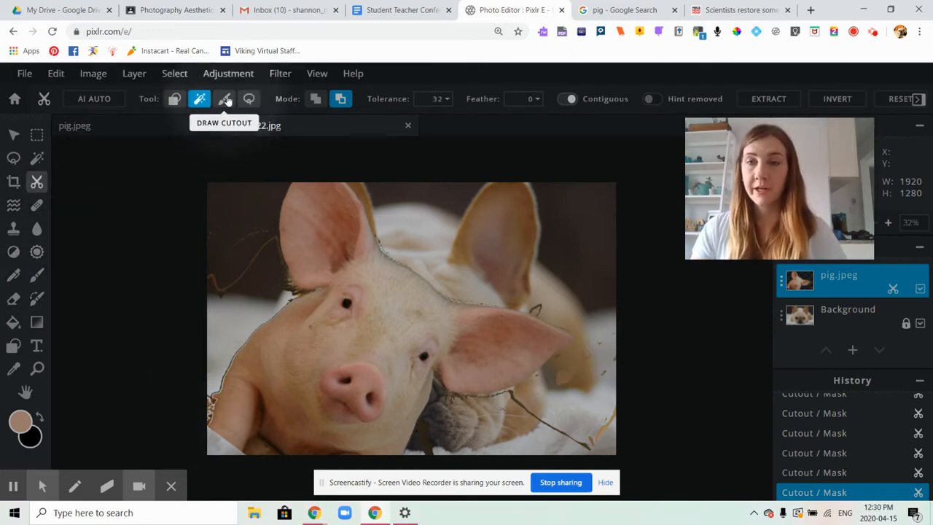
- Erase everything on the pig layer except the upright ear with Draw Cutout, enlarging the brush to 181 px
click(225, 99)
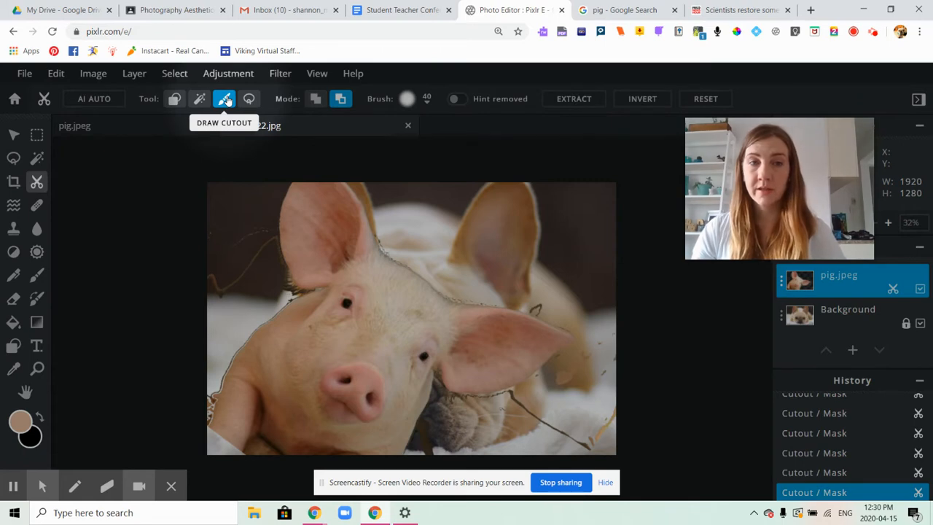
mouse_move(241, 366)
mouse_down()
mouse_move(236, 410)
mouse_move(265, 420)
mouse_move(217, 418)
mouse_move(223, 387)
mouse_up()
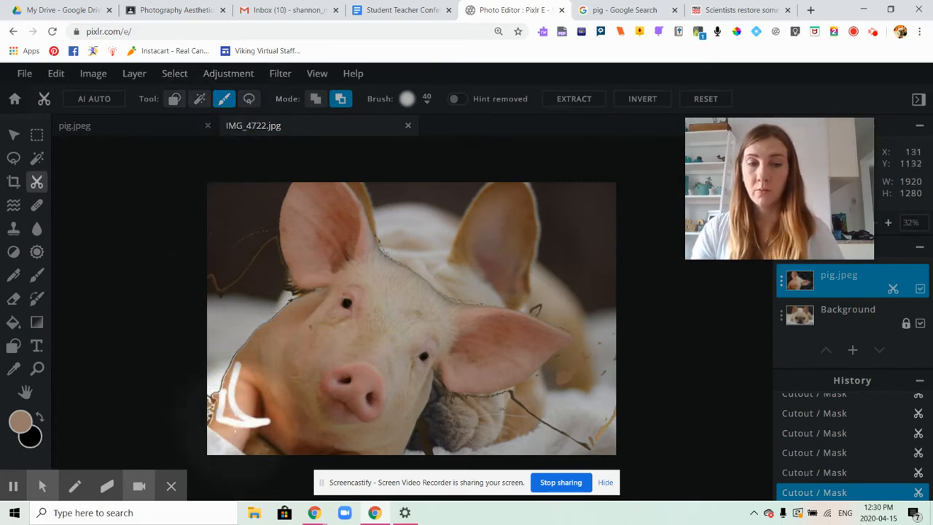
click(426, 98)
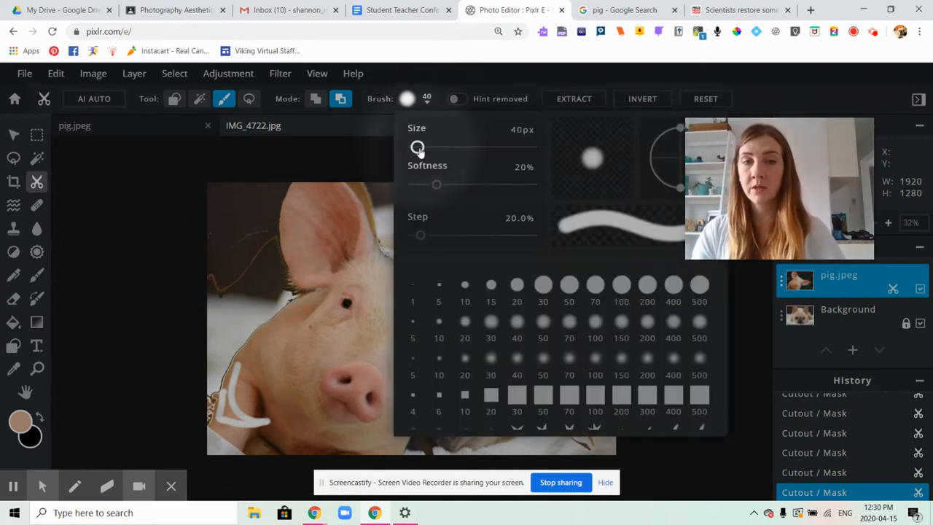
drag(423, 148, 434, 148)
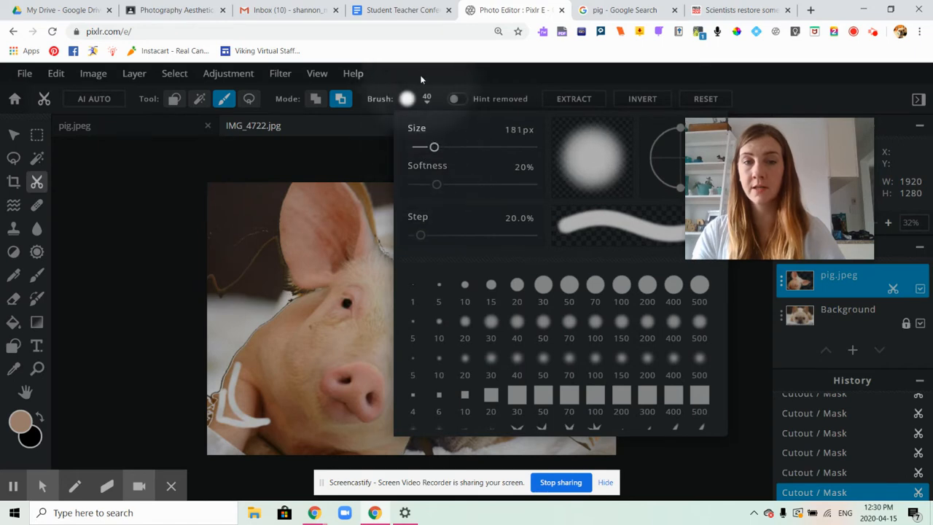
click(419, 77)
mouse_move(223, 263)
mouse_down()
mouse_move(216, 305)
mouse_move(224, 269)
mouse_move(233, 281)
mouse_move(239, 275)
mouse_move(215, 240)
mouse_move(248, 228)
mouse_move(257, 259)
mouse_move(258, 227)
mouse_move(192, 448)
mouse_move(204, 399)
mouse_move(215, 416)
mouse_move(237, 363)
mouse_move(220, 437)
mouse_move(259, 446)
mouse_move(292, 435)
mouse_move(245, 448)
mouse_move(260, 463)
mouse_move(386, 462)
mouse_move(550, 422)
mouse_move(488, 449)
mouse_move(515, 379)
mouse_move(567, 375)
mouse_move(592, 294)
mouse_move(575, 268)
mouse_move(511, 286)
mouse_move(534, 265)
mouse_move(524, 246)
mouse_move(469, 222)
mouse_move(601, 293)
mouse_move(606, 352)
mouse_move(630, 367)
mouse_move(602, 391)
mouse_move(591, 425)
mouse_move(557, 441)
mouse_move(587, 452)
mouse_move(544, 447)
mouse_move(554, 441)
mouse_move(508, 410)
mouse_move(421, 442)
mouse_move(488, 358)
mouse_move(519, 286)
mouse_move(509, 296)
mouse_move(564, 268)
mouse_move(465, 334)
mouse_move(458, 311)
mouse_move(406, 396)
mouse_move(394, 393)
mouse_move(272, 467)
mouse_move(342, 446)
mouse_move(426, 404)
mouse_move(261, 398)
mouse_move(236, 406)
mouse_move(296, 389)
mouse_move(322, 423)
mouse_move(451, 343)
mouse_move(529, 322)
mouse_move(444, 308)
mouse_move(418, 258)
mouse_move(399, 300)
mouse_move(488, 280)
mouse_move(357, 376)
mouse_move(253, 345)
mouse_move(284, 306)
mouse_move(328, 302)
mouse_move(290, 369)
mouse_move(410, 277)
mouse_move(400, 258)
mouse_move(357, 319)
mouse_move(386, 364)
mouse_move(428, 364)
mouse_up()
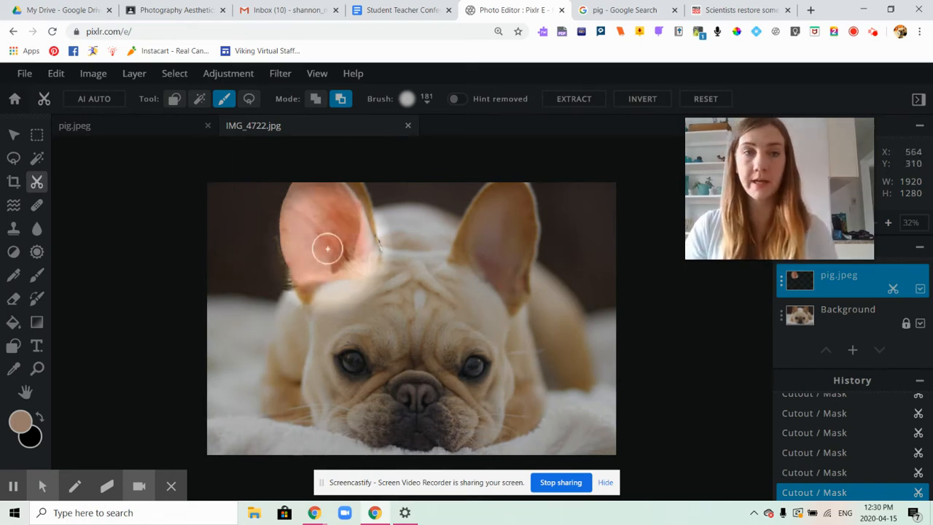
- Switch Draw Cutout to add mode with a 36 px brush and paint back the lower edge of the pig's ear
click(315, 102)
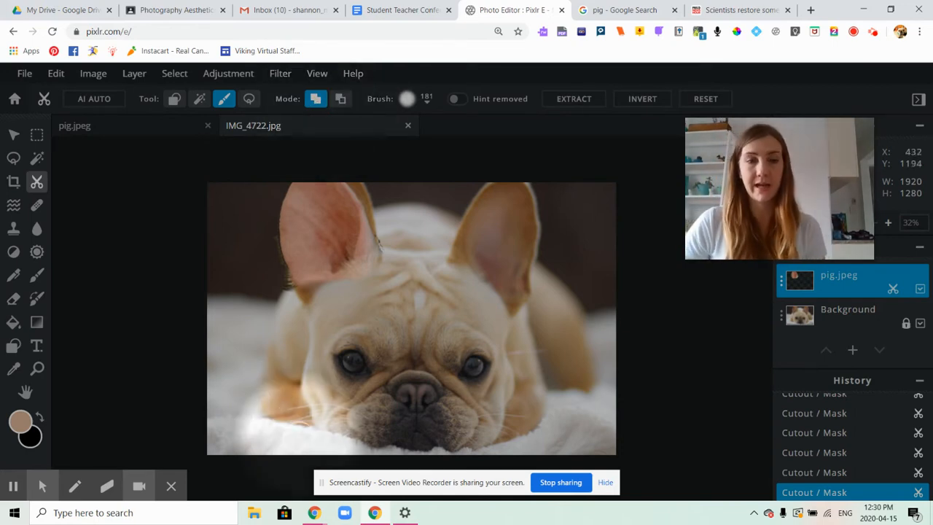
click(427, 105)
drag(435, 149, 421, 149)
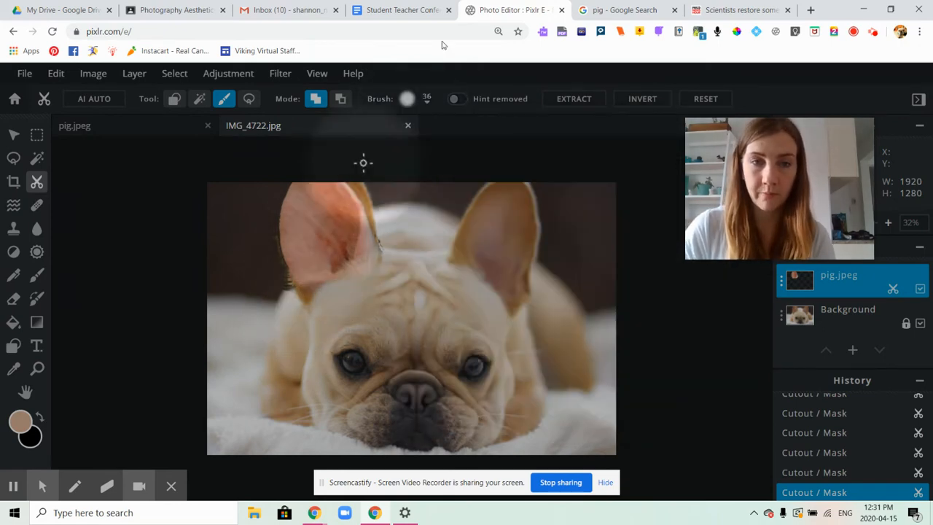
drag(290, 320, 307, 275)
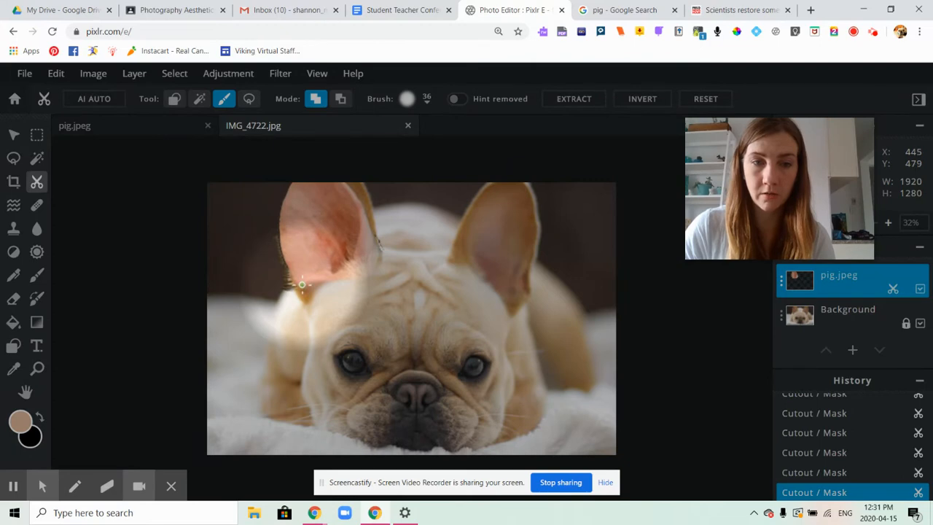
mouse_move(323, 278)
mouse_down()
mouse_move(305, 295)
mouse_move(301, 289)
mouse_move(341, 274)
mouse_move(317, 292)
mouse_move(336, 280)
mouse_move(326, 274)
mouse_move(334, 277)
mouse_up()
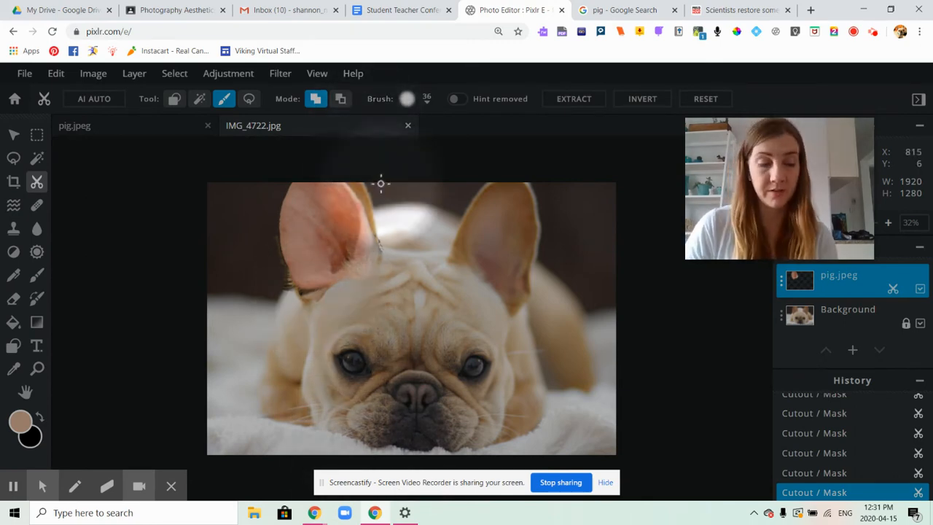
- Trim the dark hairs under the pig's ear using Draw Cutout in remove mode with a 2 px brush at 0% softness
click(33, 374)
click(244, 324)
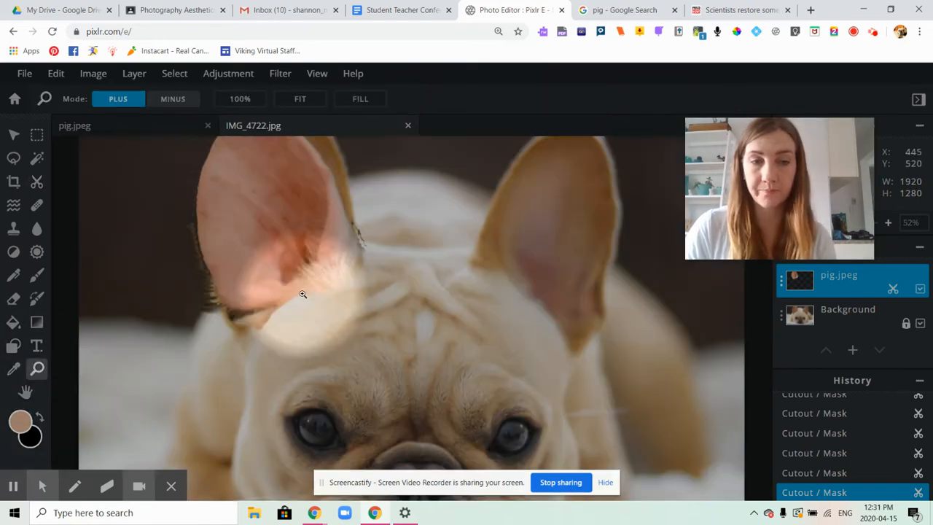
click(244, 326)
click(260, 295)
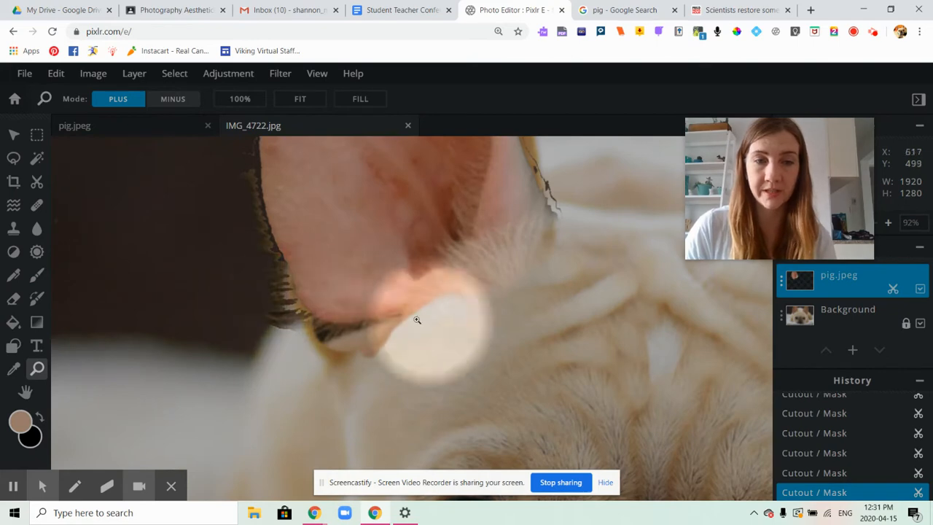
click(362, 316)
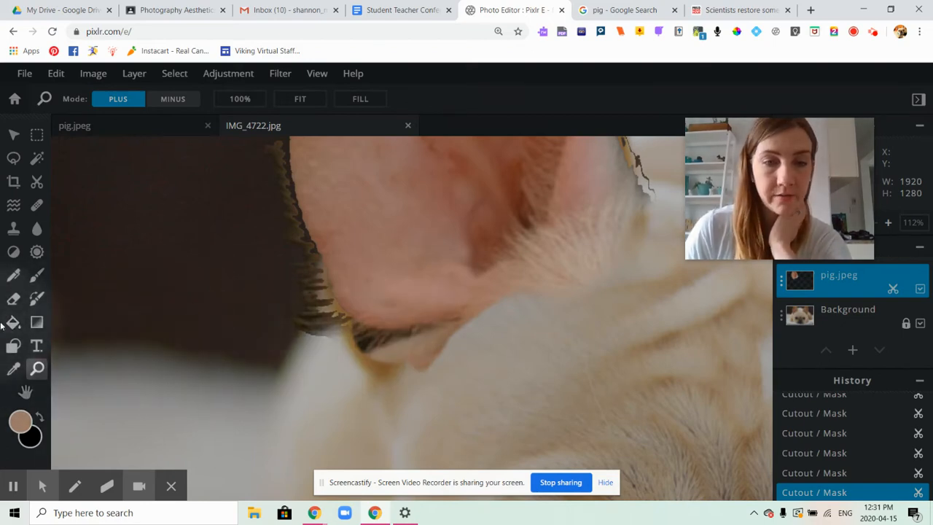
click(38, 181)
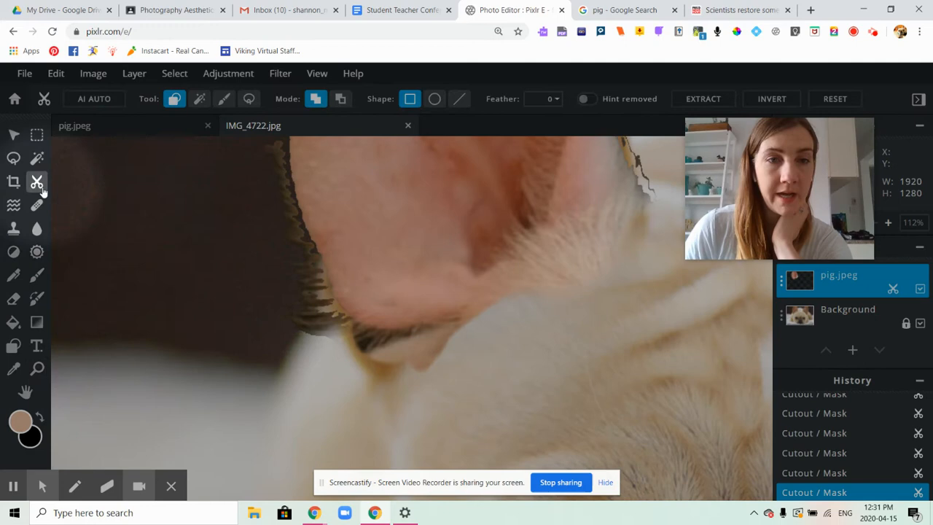
click(341, 100)
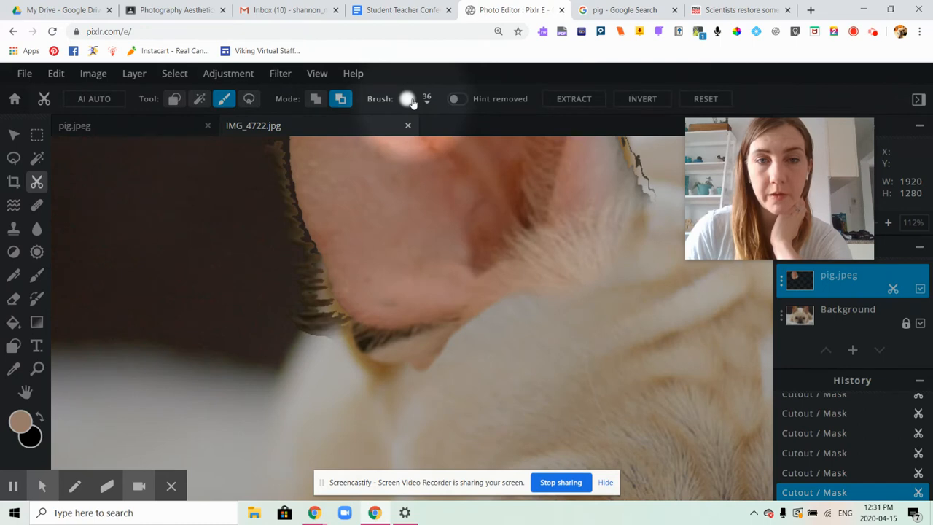
click(411, 100)
drag(416, 148, 414, 150)
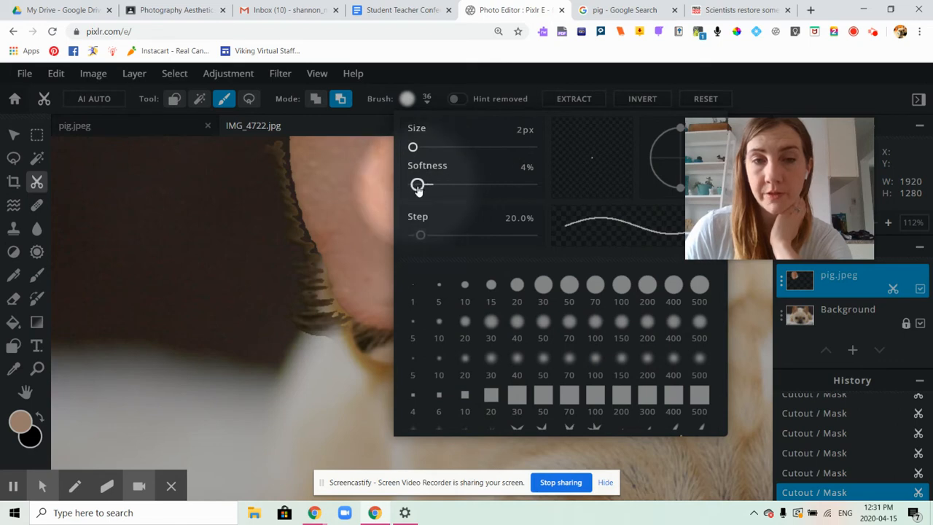
click(419, 103)
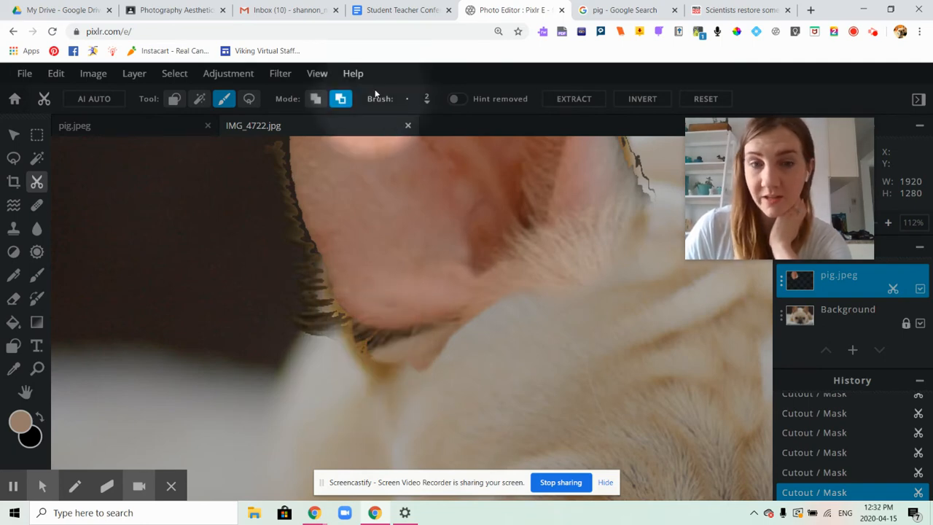
- Remove the dark hairs and leftover patch below the pig's ear with a 13 px Draw Cutout brush in remove mode
click(428, 102)
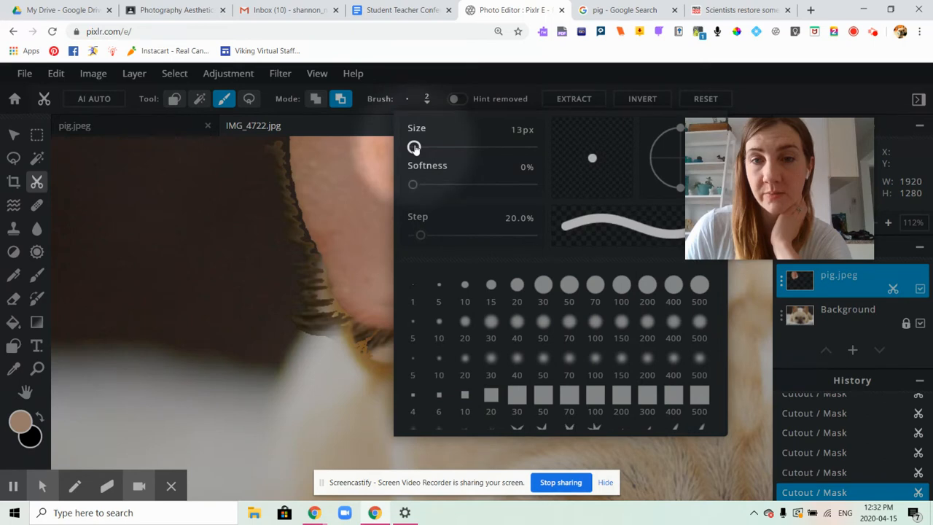
click(427, 99)
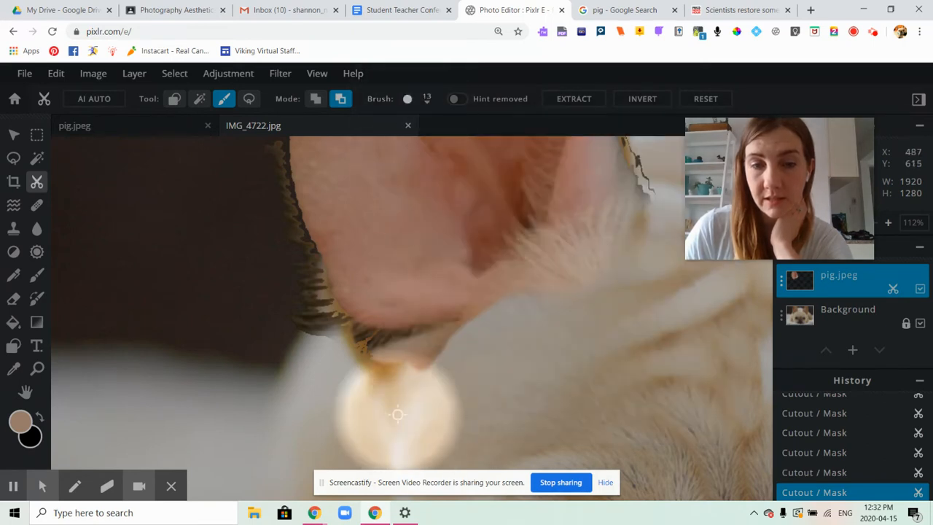
mouse_move(369, 355)
mouse_down()
mouse_move(422, 358)
mouse_move(392, 357)
mouse_move(381, 346)
mouse_move(425, 344)
mouse_move(403, 342)
mouse_move(354, 354)
mouse_move(455, 324)
mouse_move(407, 364)
mouse_move(443, 334)
mouse_move(413, 366)
mouse_move(443, 335)
mouse_move(417, 376)
mouse_move(457, 333)
mouse_move(425, 355)
mouse_move(380, 354)
mouse_move(402, 349)
mouse_move(299, 319)
mouse_move(330, 333)
mouse_move(303, 283)
mouse_move(308, 304)
mouse_move(330, 318)
mouse_move(299, 311)
mouse_move(325, 333)
mouse_move(317, 263)
mouse_up()
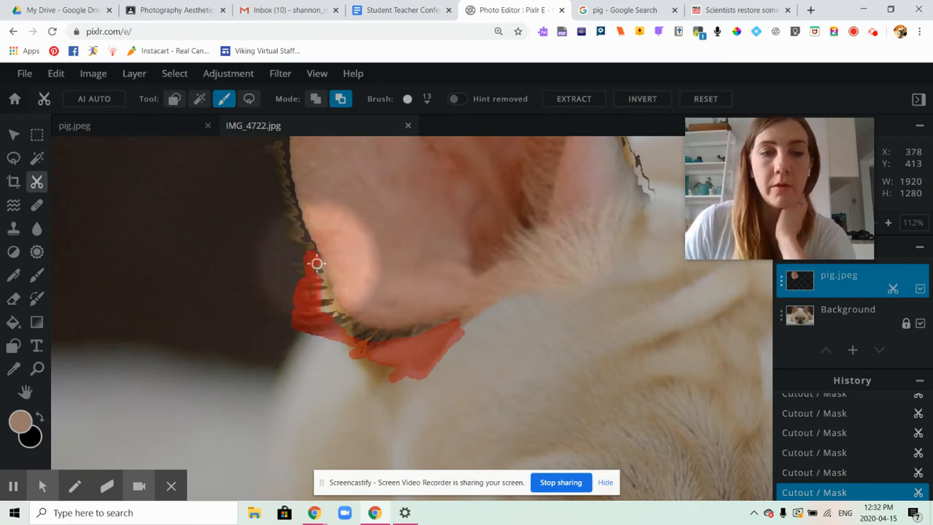
drag(322, 302, 329, 310)
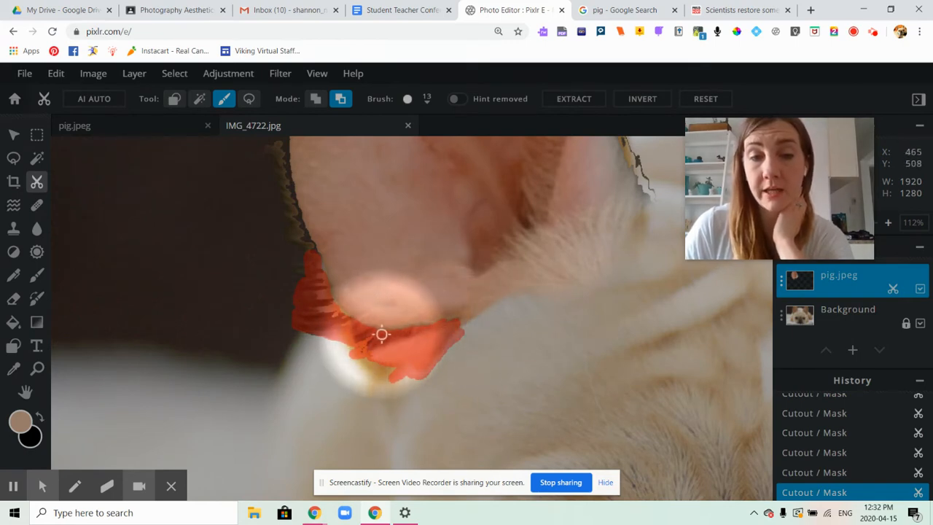
mouse_move(376, 334)
mouse_down()
mouse_move(456, 322)
mouse_move(397, 367)
mouse_up()
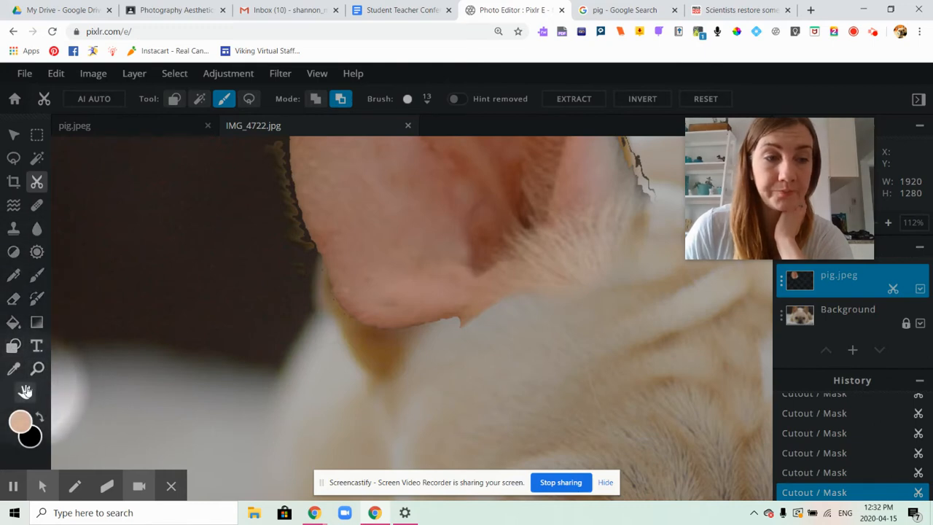
- Try to paint back the inner and outer edges of the pig's ear using Draw Cutout in add mode at 13 px
click(25, 392)
drag(546, 225, 447, 414)
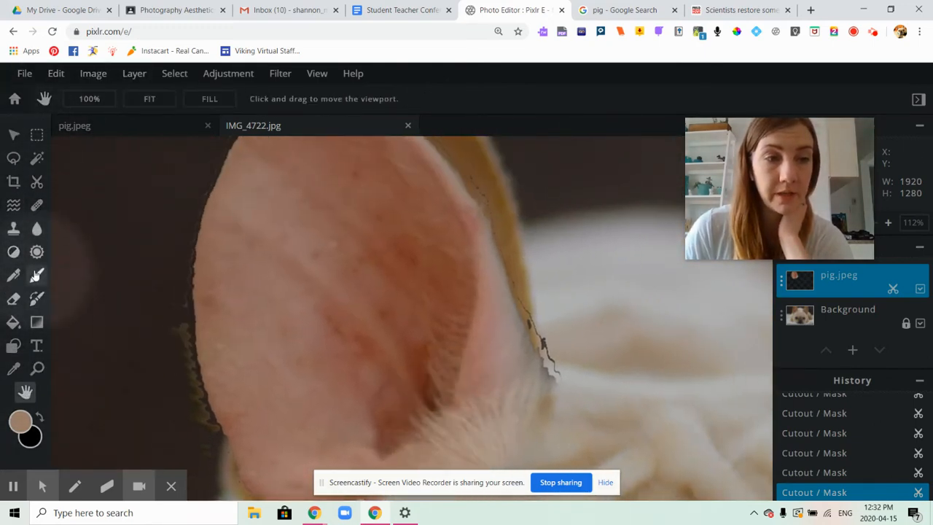
click(36, 182)
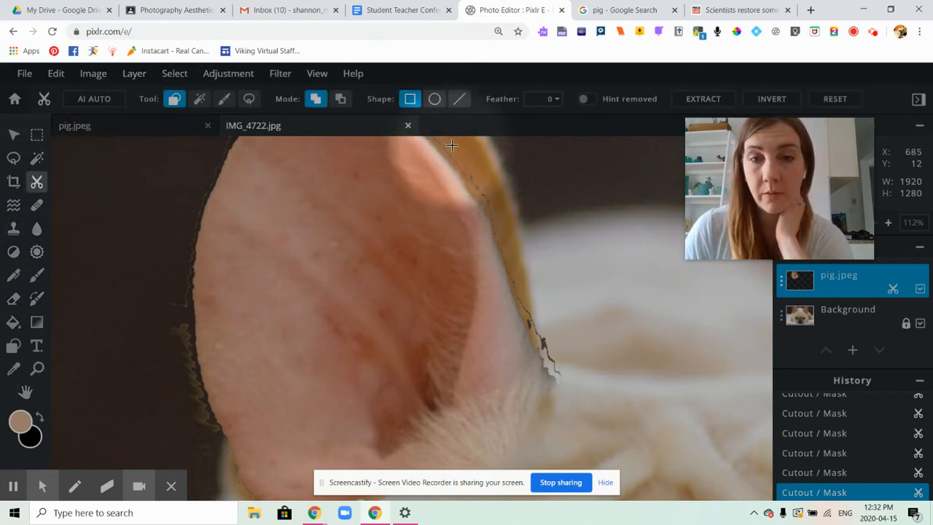
click(224, 99)
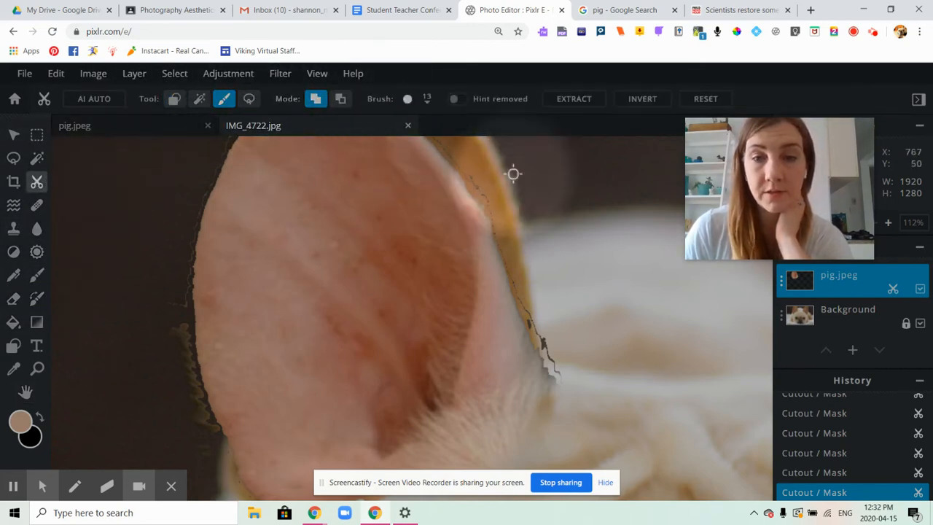
mouse_move(535, 328)
mouse_down()
mouse_move(557, 357)
mouse_move(544, 337)
mouse_move(557, 334)
mouse_move(531, 332)
mouse_move(538, 323)
mouse_move(489, 198)
mouse_move(447, 147)
mouse_up()
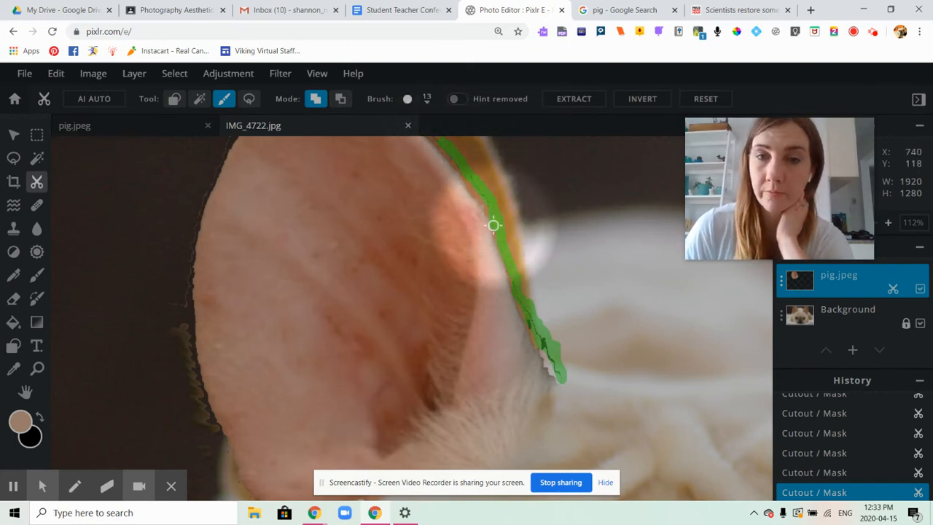
mouse_move(178, 284)
mouse_down()
mouse_move(182, 365)
mouse_move(180, 302)
mouse_move(187, 360)
mouse_move(183, 322)
mouse_move(216, 435)
mouse_move(192, 385)
mouse_move(206, 426)
mouse_move(197, 408)
mouse_move(185, 346)
mouse_up()
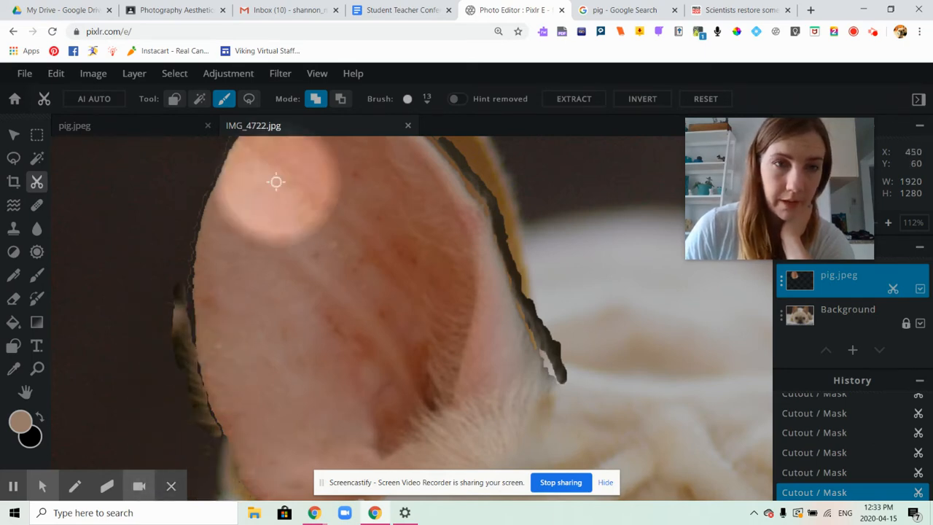
- Trim the dark fringe along the outer left edge of the pig's ear using Draw Cutout in remove mode
click(340, 98)
mouse_move(178, 271)
mouse_down()
mouse_move(173, 355)
mouse_move(187, 277)
mouse_move(188, 380)
mouse_move(199, 419)
mouse_move(173, 347)
mouse_move(189, 397)
mouse_move(219, 434)
mouse_move(207, 451)
mouse_move(204, 438)
mouse_move(216, 438)
mouse_move(188, 347)
mouse_move(193, 379)
mouse_up()
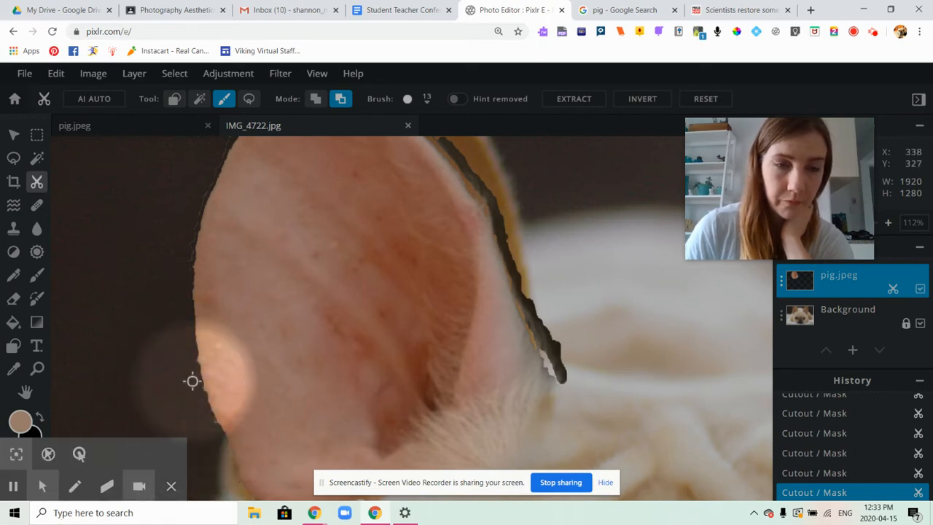
drag(192, 226, 187, 266)
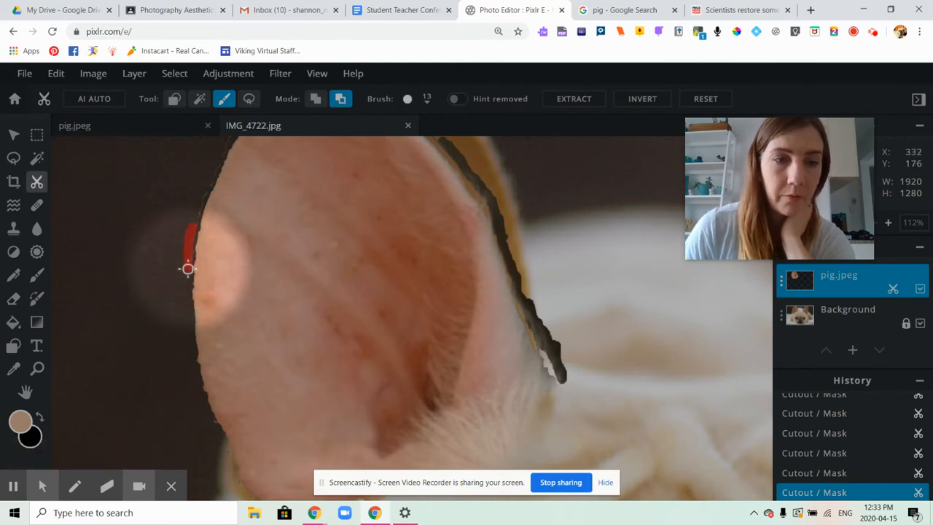
drag(192, 224, 197, 211)
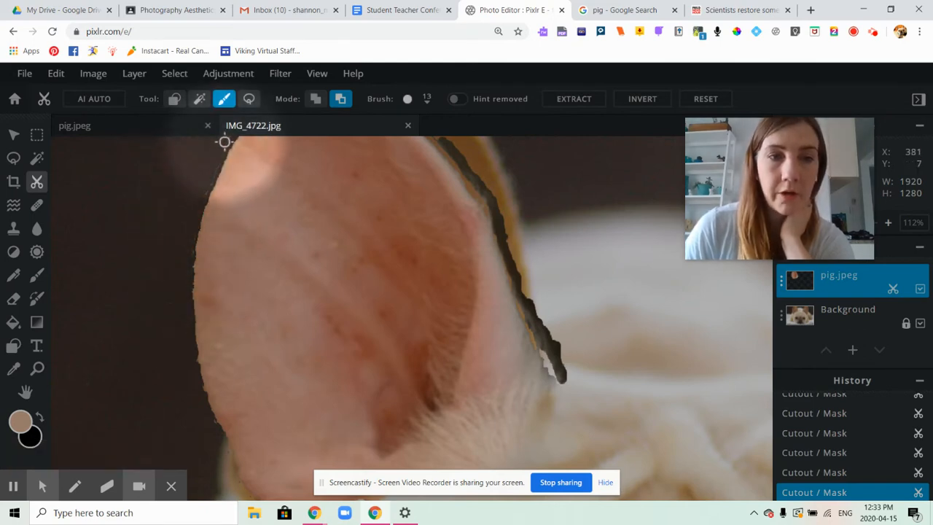
mouse_move(226, 143)
mouse_down()
mouse_move(198, 195)
mouse_move(215, 176)
mouse_up()
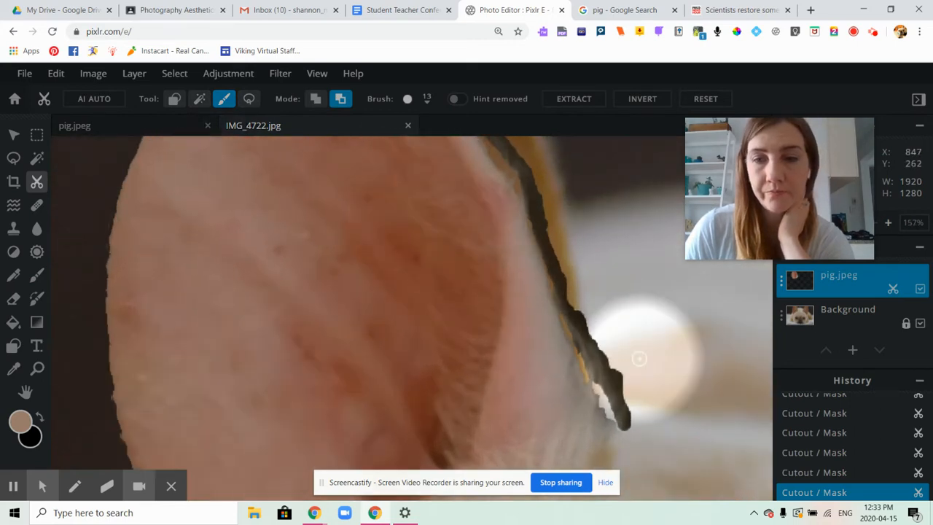
- Erase the lower end of the dark strip where the pig ear's inner edge meets the dog's head
scroll(639, 358, down, 5)
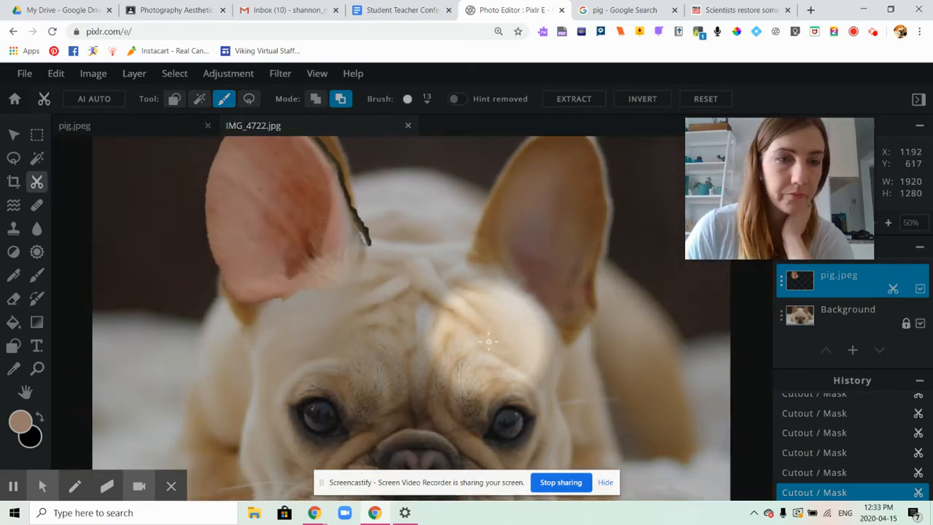
scroll(461, 332, up, 2)
scroll(461, 333, down, 4)
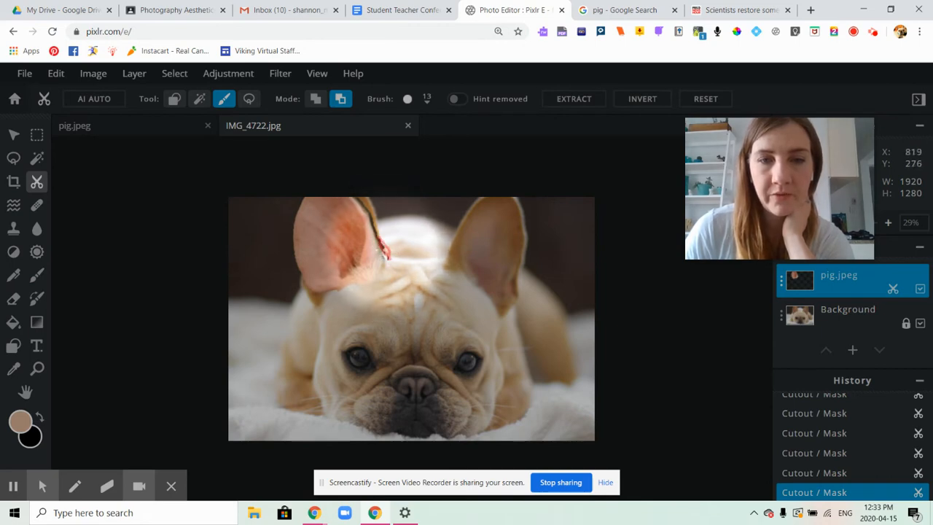
scroll(379, 240, up, 5)
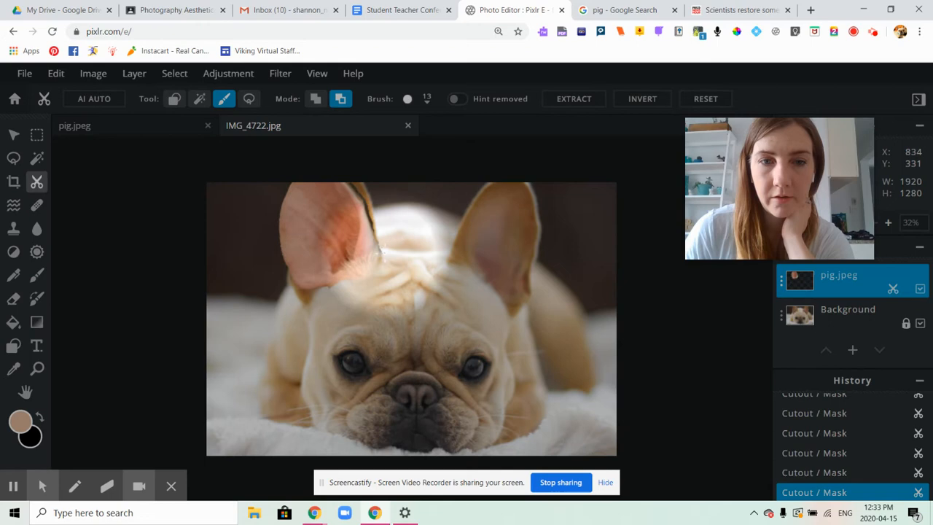
scroll(325, 228, up, 3)
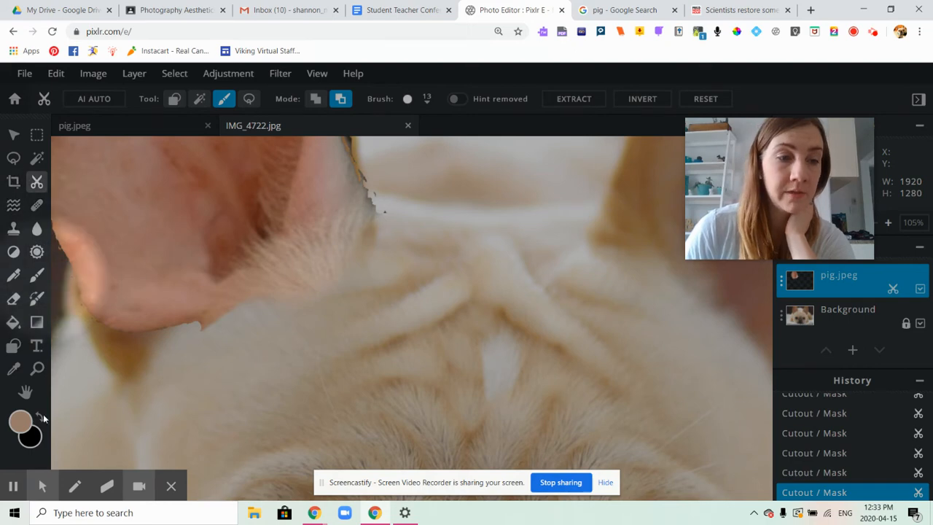
- Remove the rest of the dark strip along the pig ear's inner right edge with Draw Cutout in remove mode at 13 px
click(25, 391)
drag(302, 219, 322, 374)
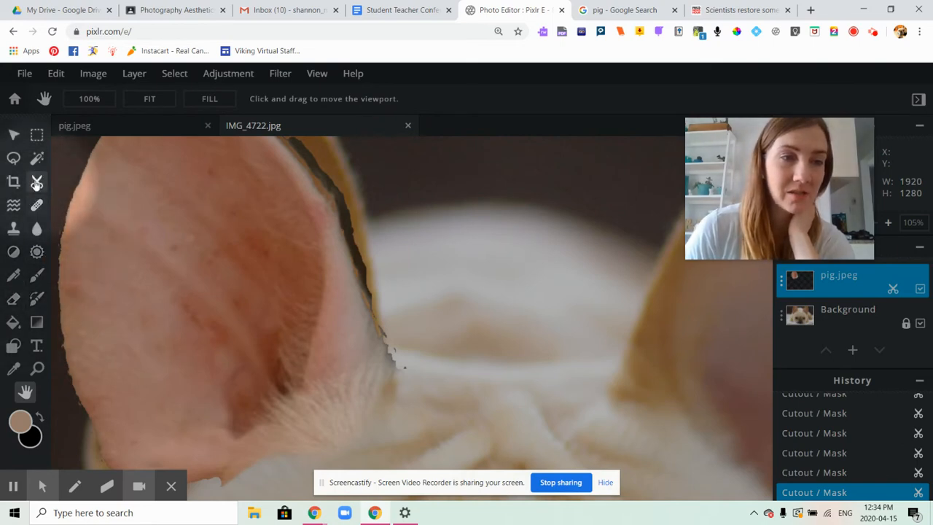
click(37, 181)
click(224, 99)
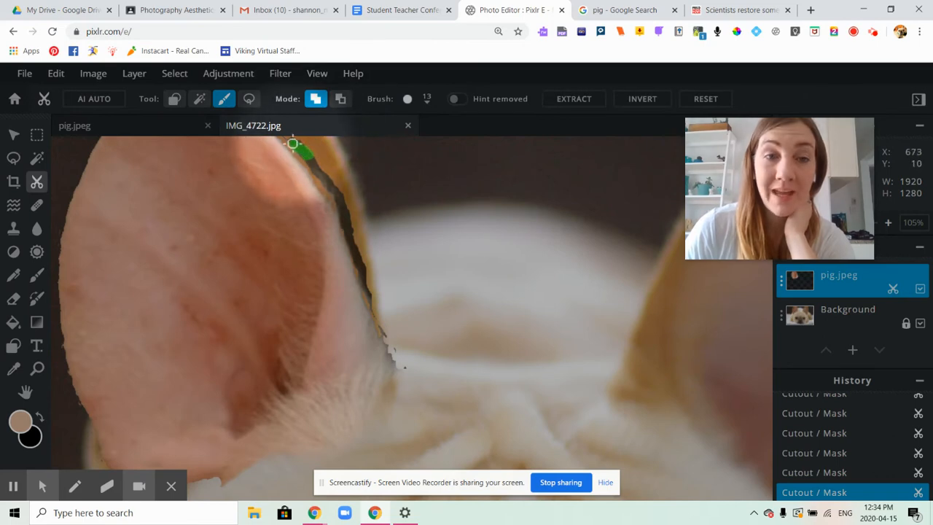
click(340, 98)
scroll(337, 152, down, 5)
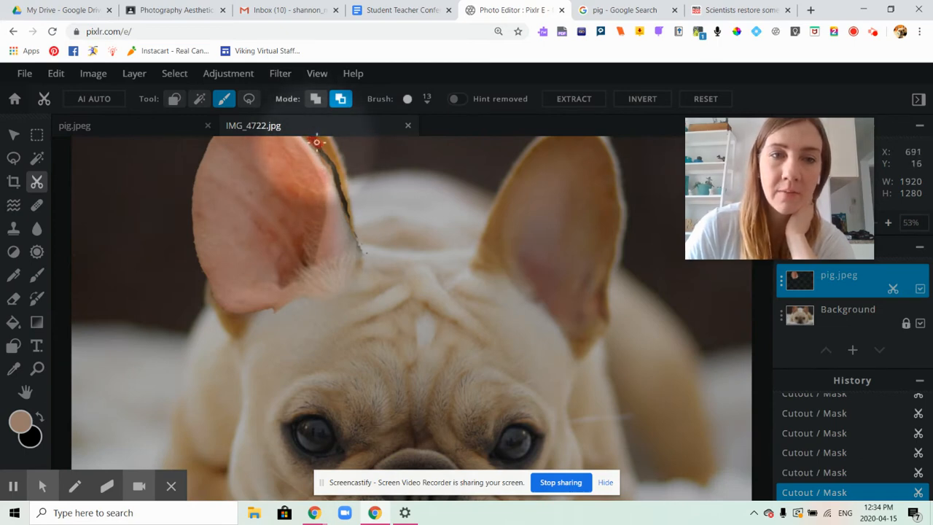
mouse_move(324, 152)
mouse_down()
mouse_move(368, 246)
mouse_move(360, 244)
mouse_up()
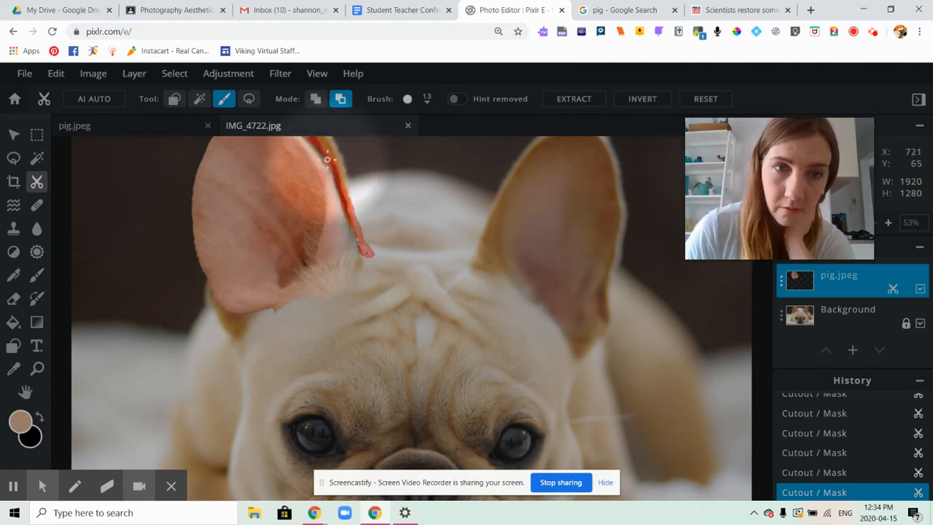
drag(318, 148, 333, 154)
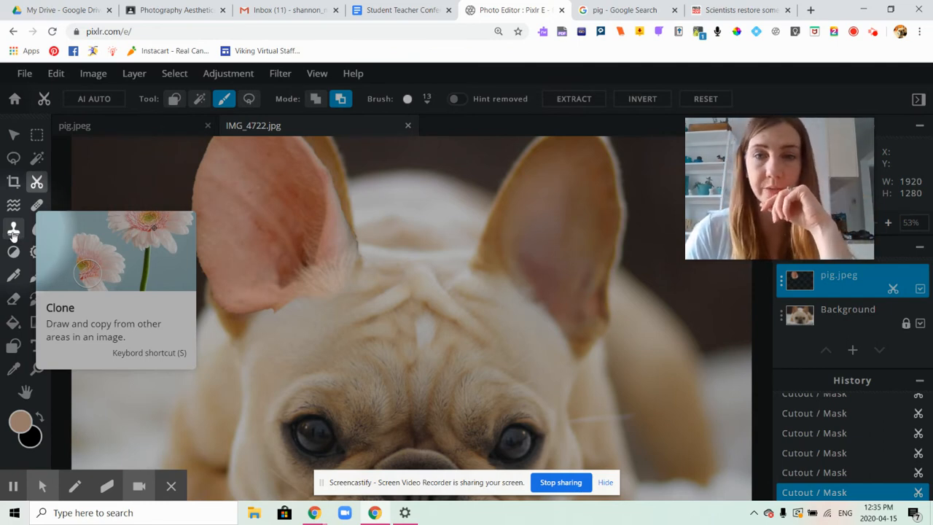
- Clone the pig's ear onto the dog's other ear, sampling the ear's middle and painting with a 251 px brush
click(13, 231)
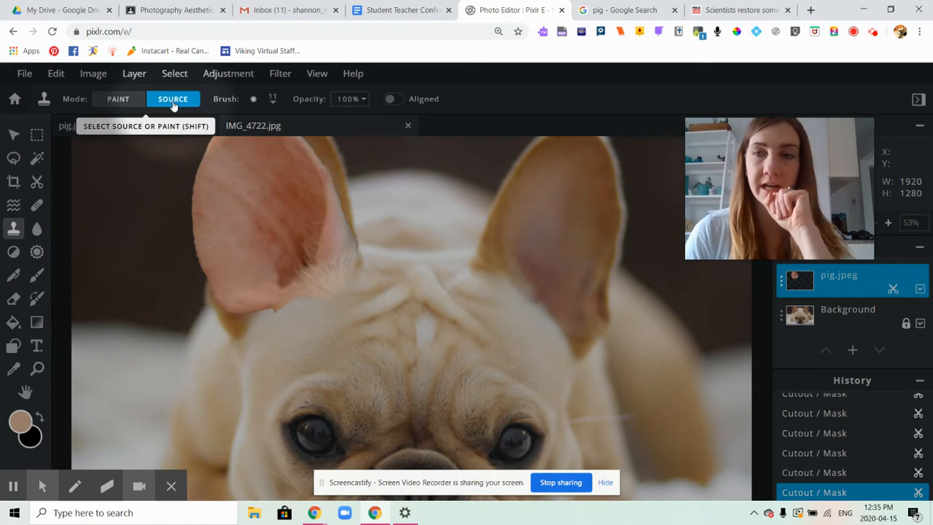
click(269, 218)
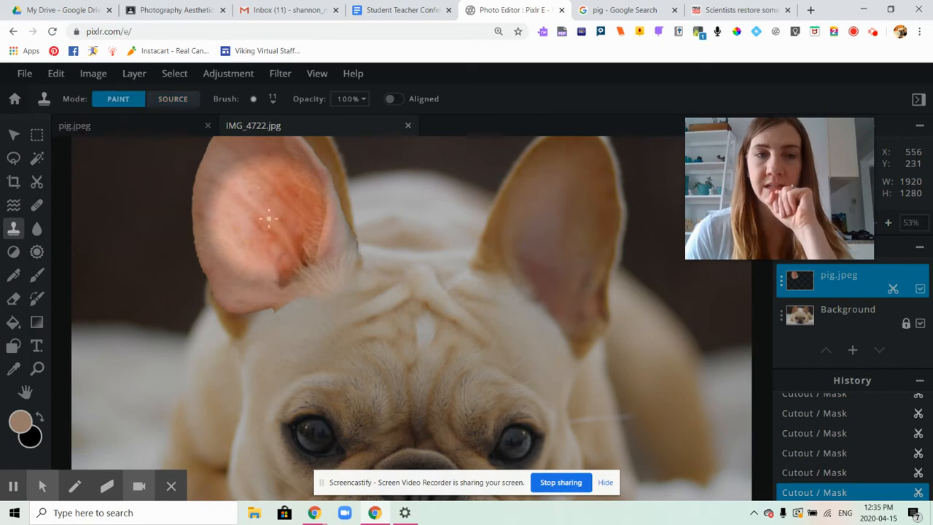
click(273, 101)
click(274, 103)
click(272, 101)
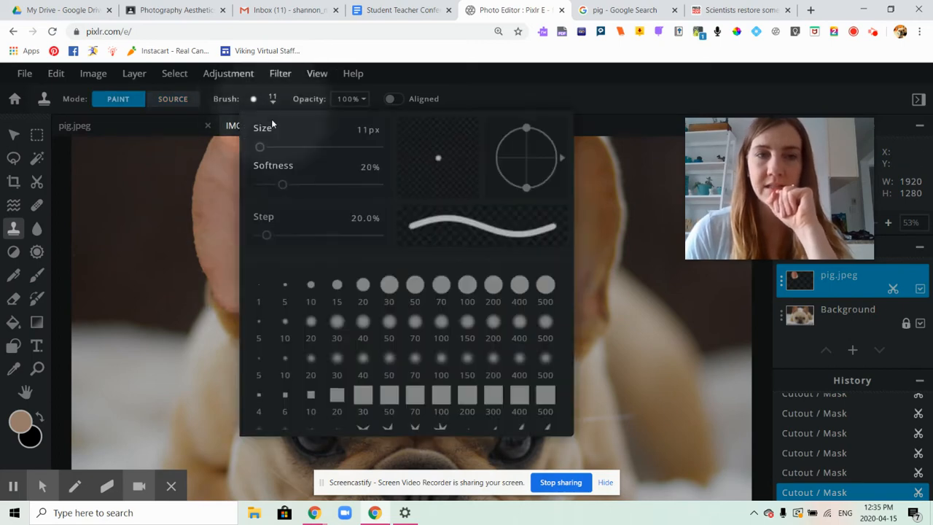
drag(260, 148, 272, 147)
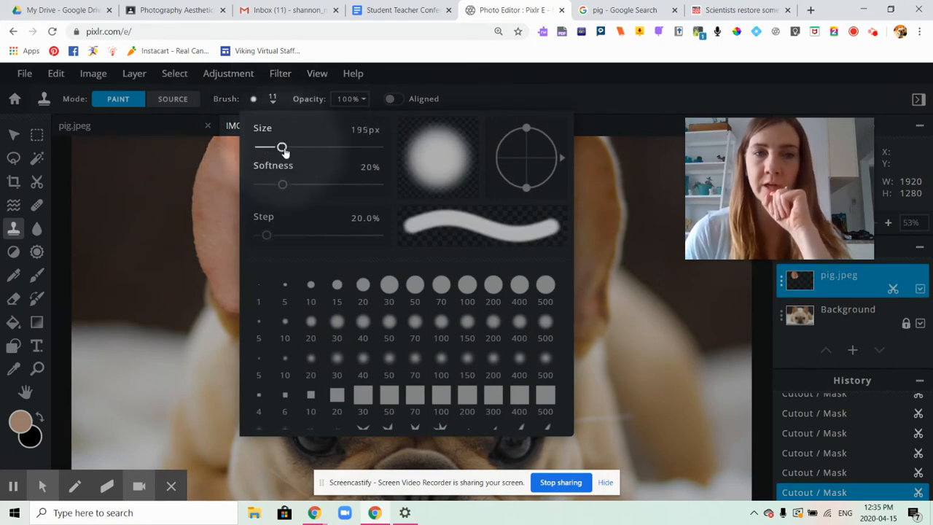
click(284, 99)
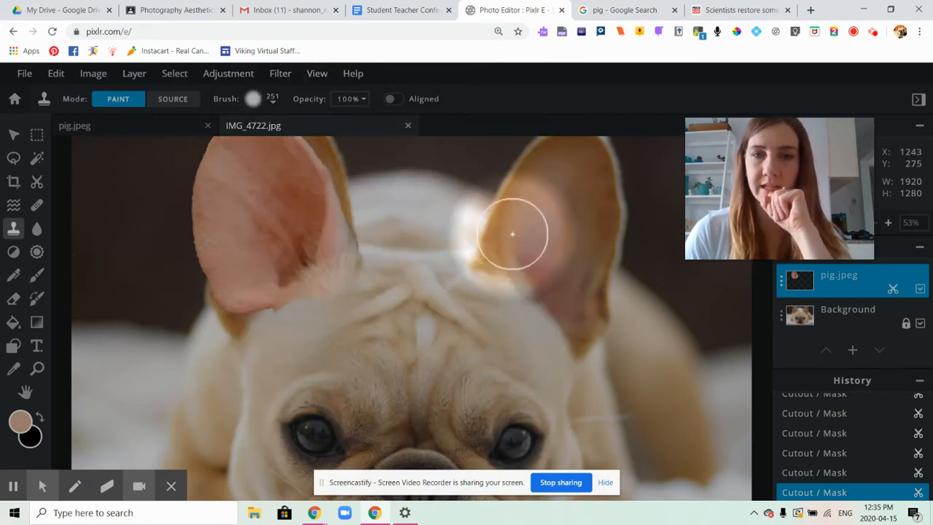
mouse_move(526, 251)
mouse_down()
mouse_move(571, 177)
mouse_move(518, 213)
mouse_move(496, 261)
mouse_move(524, 154)
mouse_move(503, 176)
mouse_move(503, 216)
mouse_move(510, 180)
mouse_move(572, 246)
mouse_move(571, 289)
mouse_move(507, 282)
mouse_move(547, 321)
mouse_move(579, 317)
mouse_move(509, 334)
mouse_move(479, 268)
mouse_move(494, 316)
mouse_move(569, 349)
mouse_move(596, 332)
mouse_move(599, 235)
mouse_move(597, 194)
mouse_up()
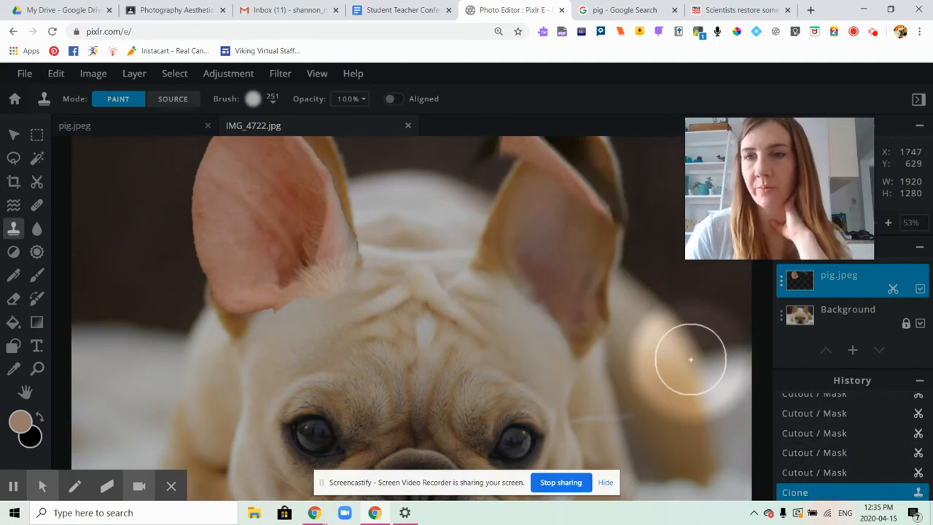
mouse_move(575, 249)
mouse_down()
mouse_move(530, 150)
mouse_move(511, 140)
mouse_move(545, 175)
mouse_move(510, 198)
mouse_move(516, 167)
mouse_move(535, 215)
mouse_move(478, 179)
mouse_move(499, 162)
mouse_move(497, 226)
mouse_up()
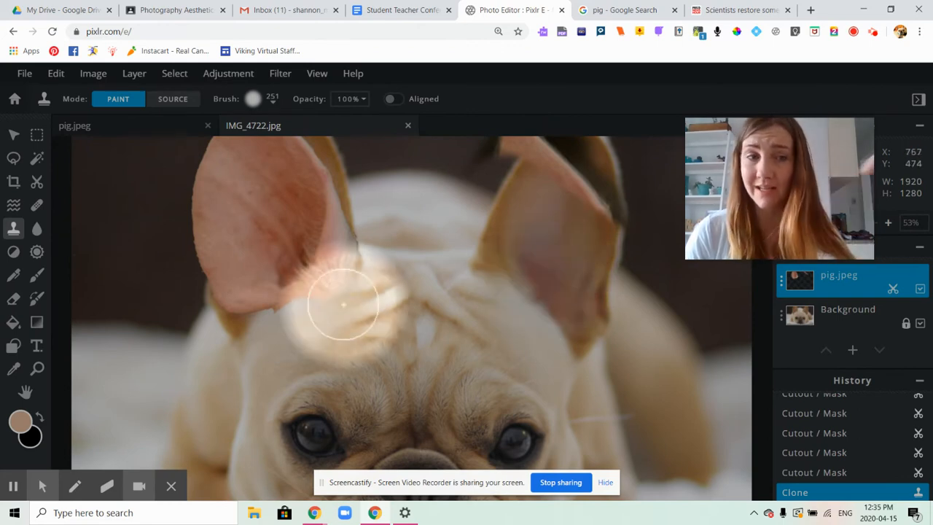
- Reveal the cloned pig ear over the dog's right-hand ear using Draw Cutout in add mode with a 158 px brush
click(37, 183)
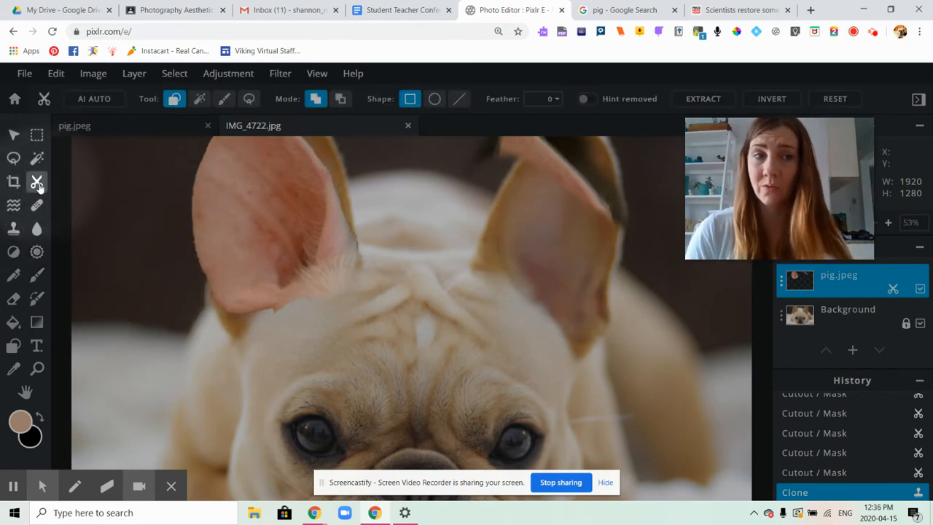
click(337, 102)
click(223, 99)
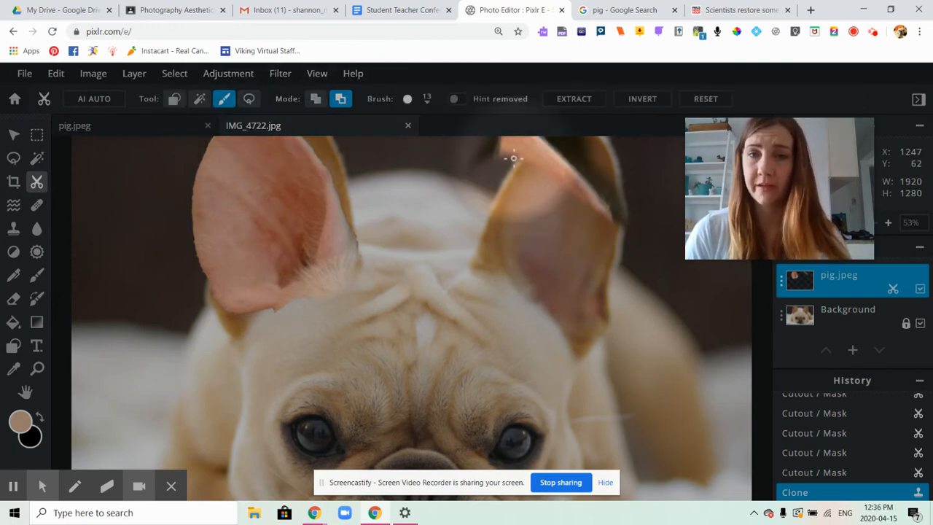
mouse_move(512, 157)
mouse_down()
mouse_move(487, 238)
mouse_move(510, 239)
mouse_up()
click(315, 98)
click(408, 98)
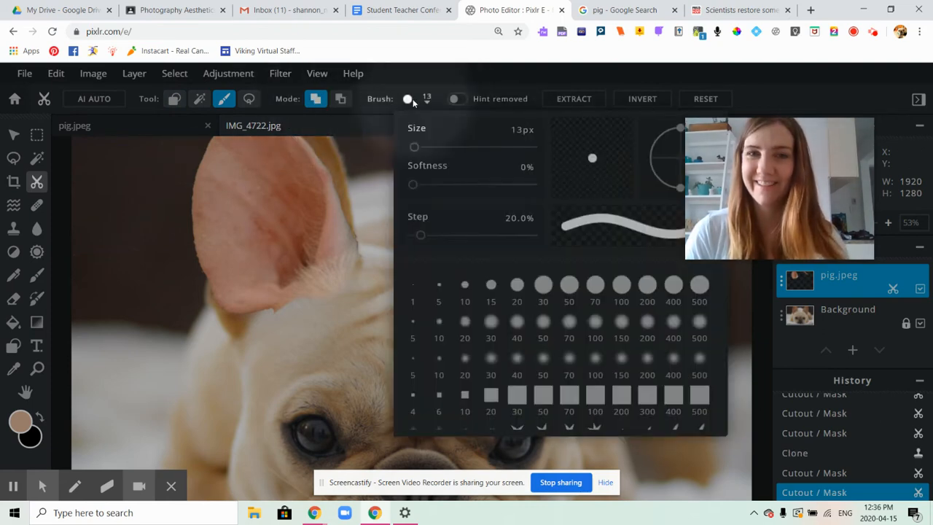
drag(415, 147, 431, 148)
click(408, 99)
mouse_move(492, 164)
mouse_down()
mouse_move(513, 210)
mouse_move(513, 197)
mouse_move(525, 197)
mouse_move(537, 242)
mouse_move(539, 193)
mouse_move(604, 255)
mouse_move(586, 232)
mouse_move(599, 306)
mouse_move(545, 262)
mouse_move(546, 302)
mouse_move(484, 216)
mouse_up()
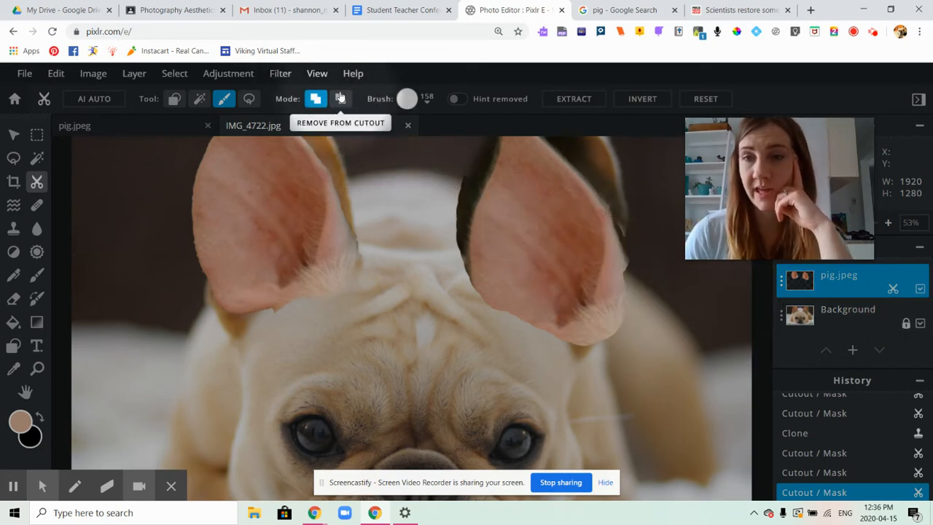
mouse_move(631, 258)
mouse_down()
mouse_move(542, 281)
mouse_move(571, 290)
mouse_up()
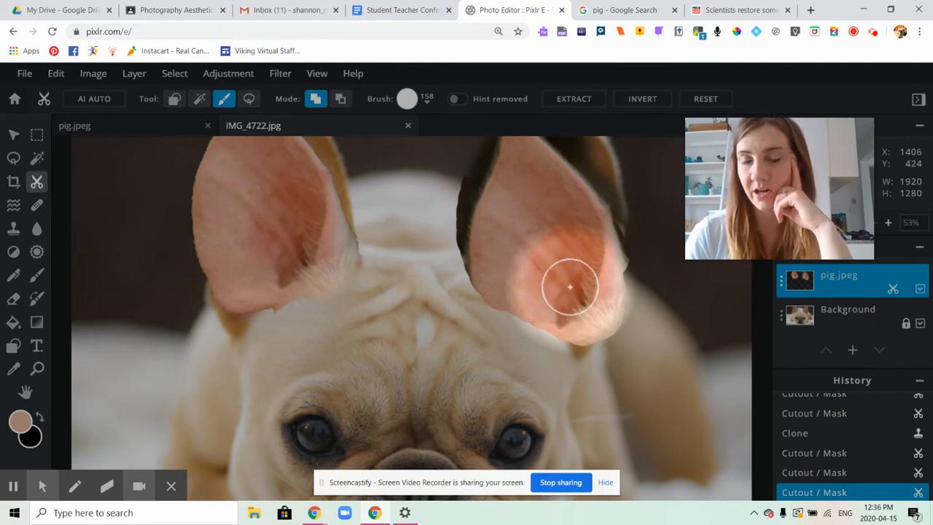
- Hide the cloned pig ear over the dog's right-hand ear using Draw Cutout in remove mode with the 158 px brush
drag(570, 286, 547, 320)
click(340, 98)
mouse_move(500, 233)
mouse_down()
mouse_move(500, 150)
mouse_move(497, 311)
mouse_move(519, 129)
mouse_move(531, 267)
mouse_move(558, 216)
mouse_move(554, 170)
mouse_move(587, 256)
mouse_move(587, 166)
mouse_move(505, 333)
mouse_move(563, 256)
mouse_move(587, 256)
mouse_move(612, 322)
mouse_move(615, 233)
mouse_move(624, 358)
mouse_up()
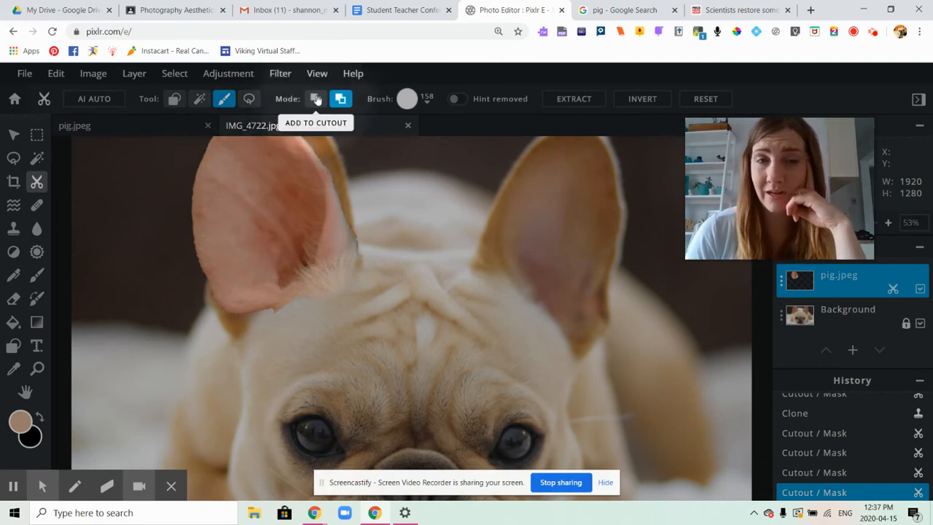
- Reveal the pig layer along the left pig ear's inner right edge and beneath its base using Draw Cutout in add mode at 36 px
click(407, 98)
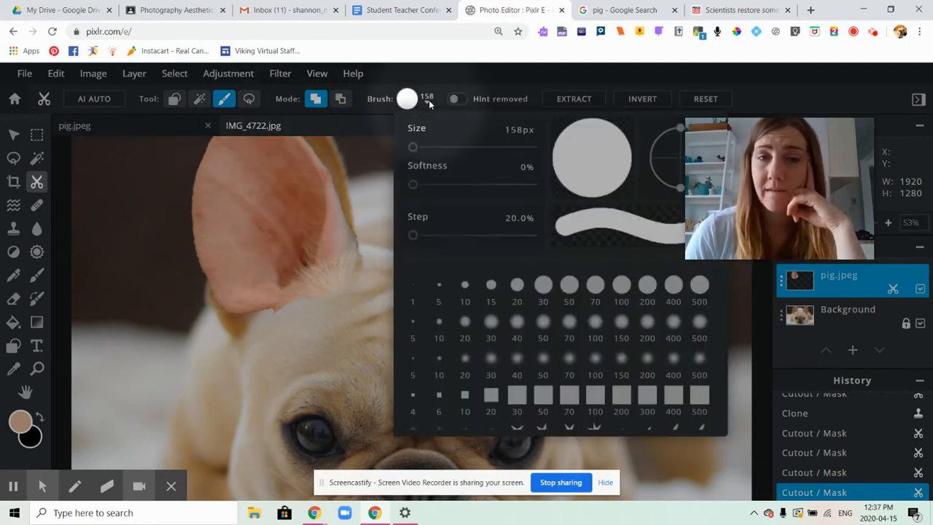
drag(427, 148, 418, 155)
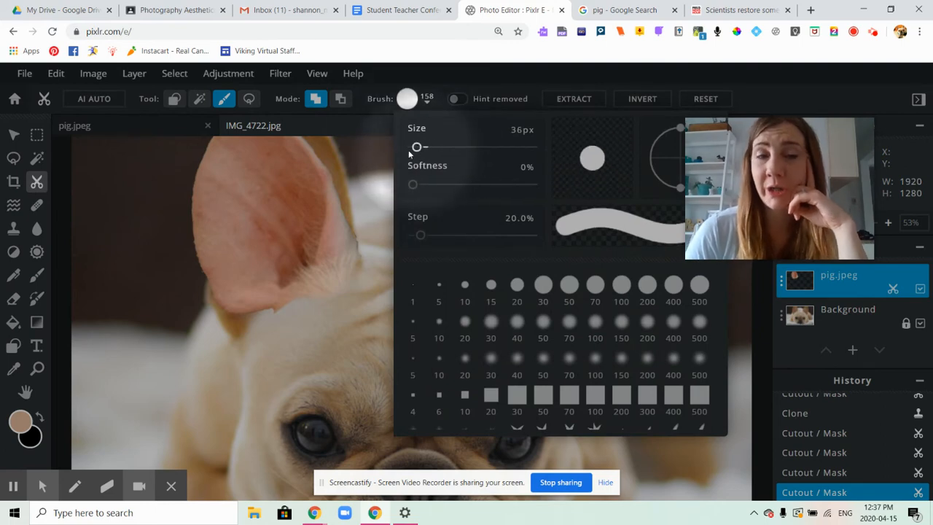
click(406, 98)
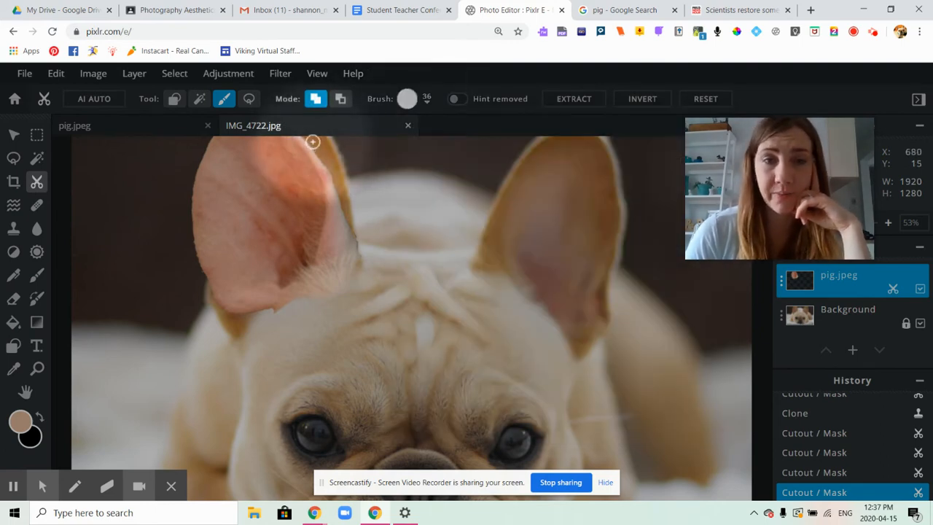
mouse_move(309, 140)
mouse_down()
mouse_move(330, 168)
mouse_move(316, 138)
mouse_move(335, 181)
mouse_move(332, 160)
mouse_move(351, 246)
mouse_move(340, 187)
mouse_up()
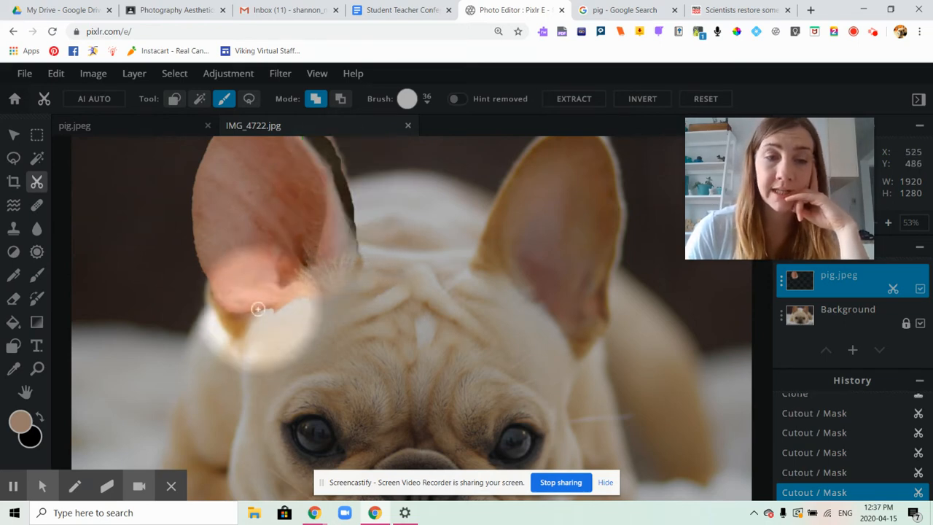
mouse_move(218, 303)
mouse_down()
mouse_move(237, 327)
mouse_move(229, 323)
mouse_move(255, 315)
mouse_move(239, 338)
mouse_move(235, 327)
mouse_move(241, 335)
mouse_up()
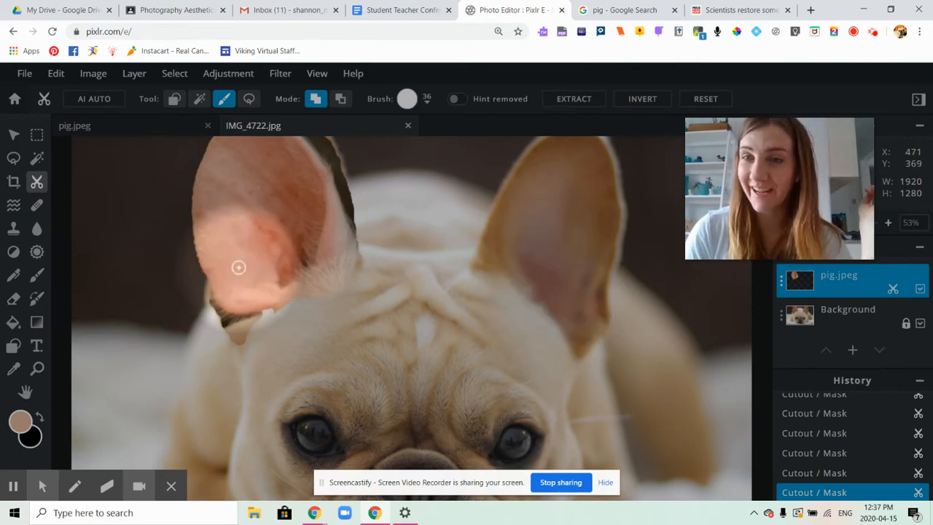
- Set the Clone brush to 72 px with a softer edge for retouching the base of the left pig ear
click(12, 233)
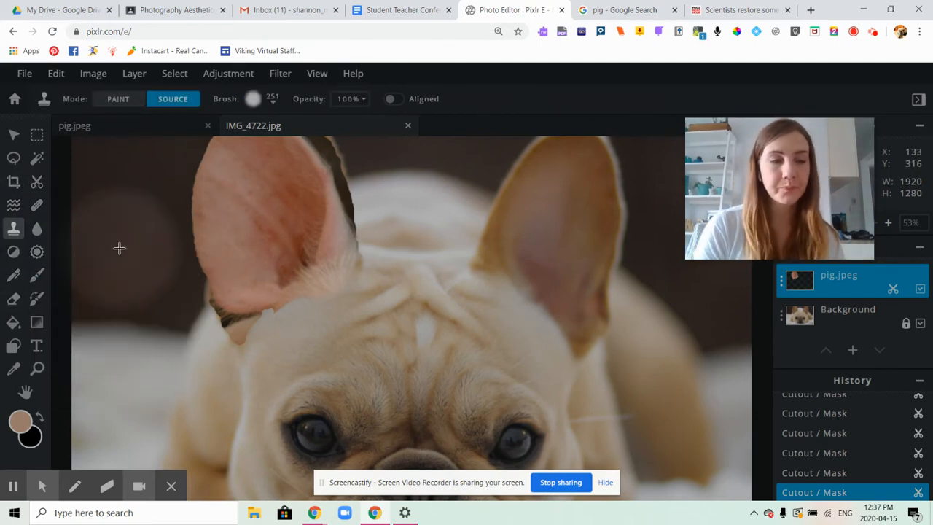
click(37, 368)
click(224, 299)
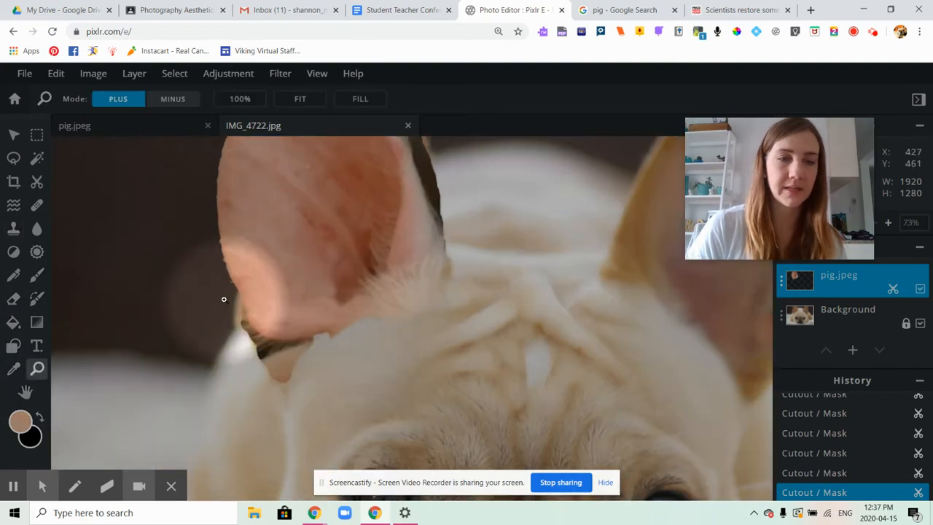
click(270, 340)
click(291, 323)
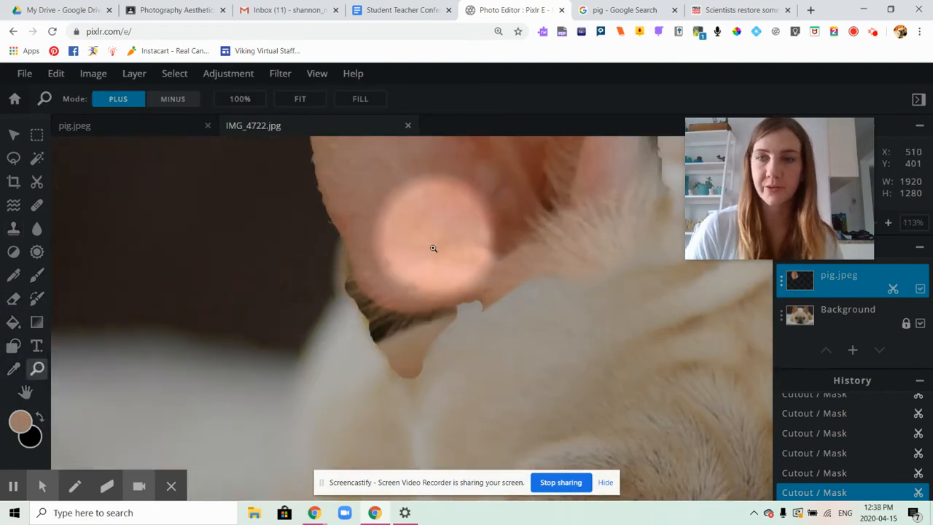
click(14, 232)
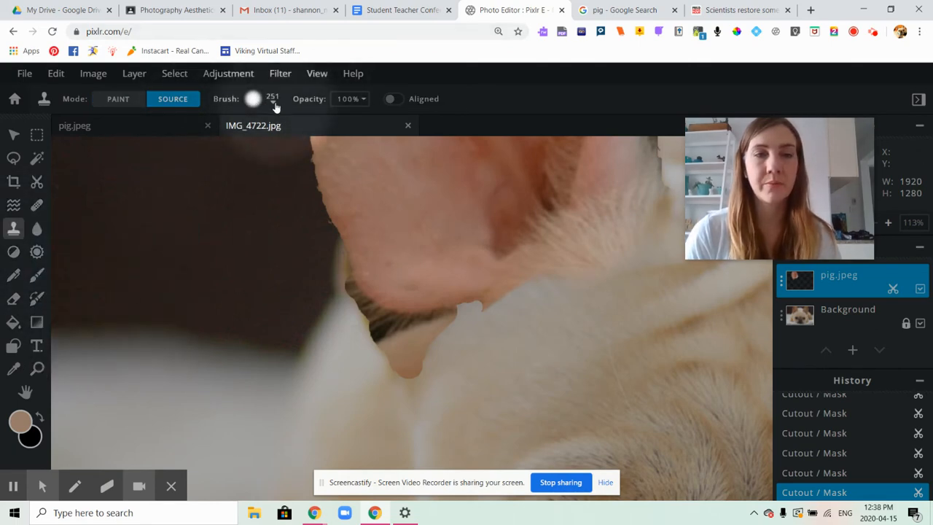
click(272, 104)
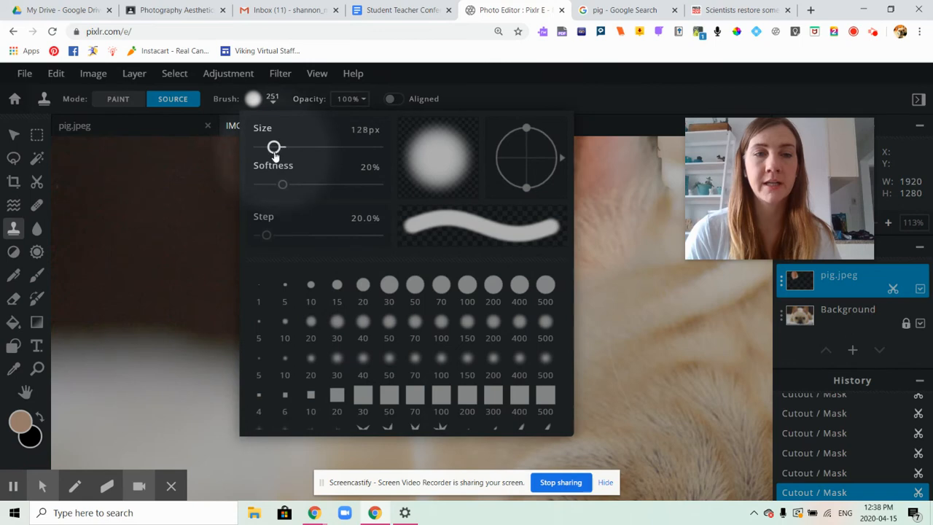
drag(274, 151, 269, 154)
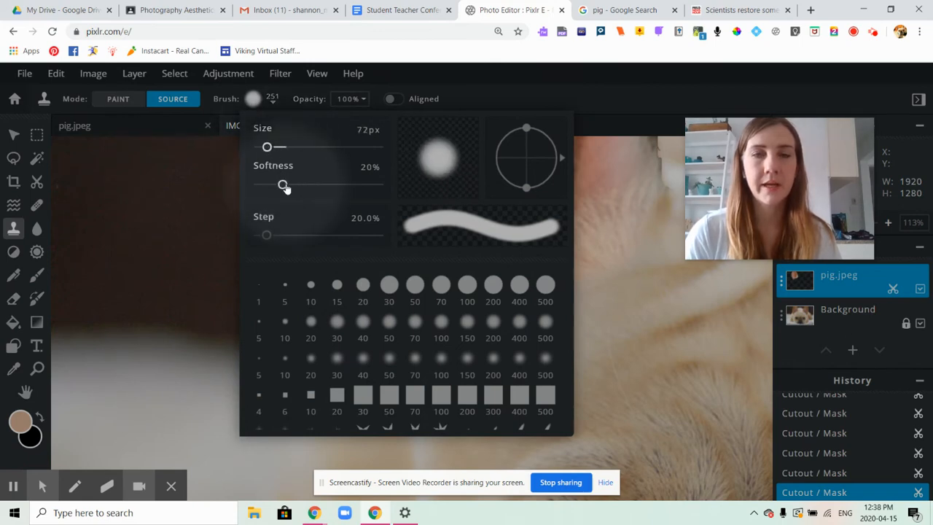
drag(301, 186, 322, 186)
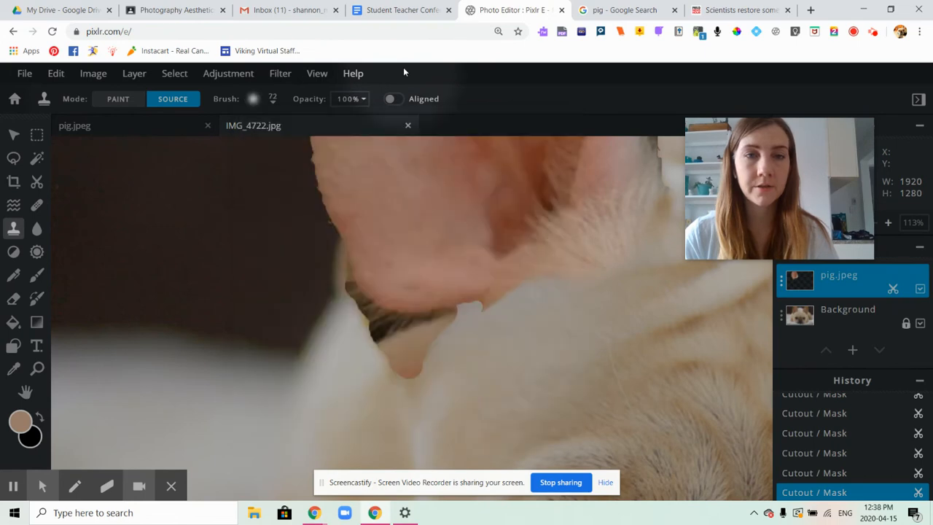
click(403, 67)
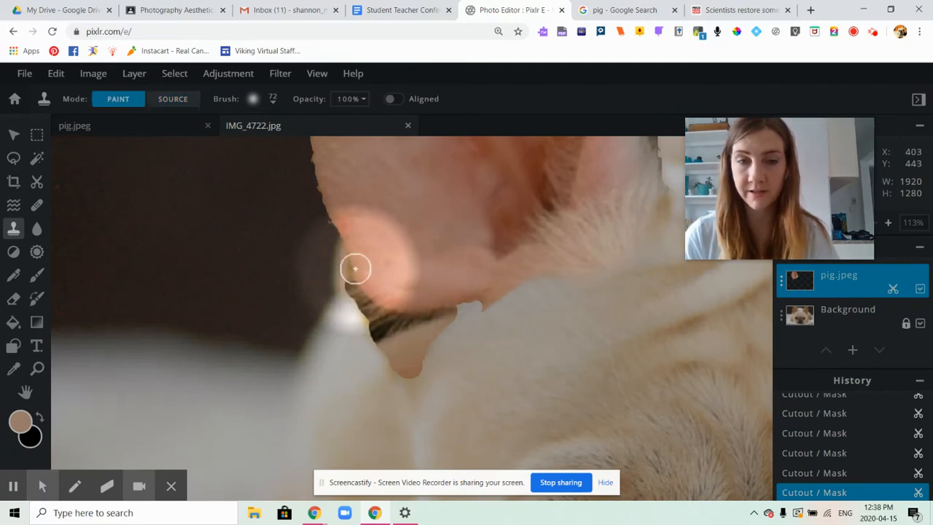
- Clone pink pig-ear skin over the dark patches along the lower left edge and base of the left pig ear
mouse_move(356, 267)
mouse_down()
mouse_move(386, 298)
mouse_move(419, 306)
mouse_up()
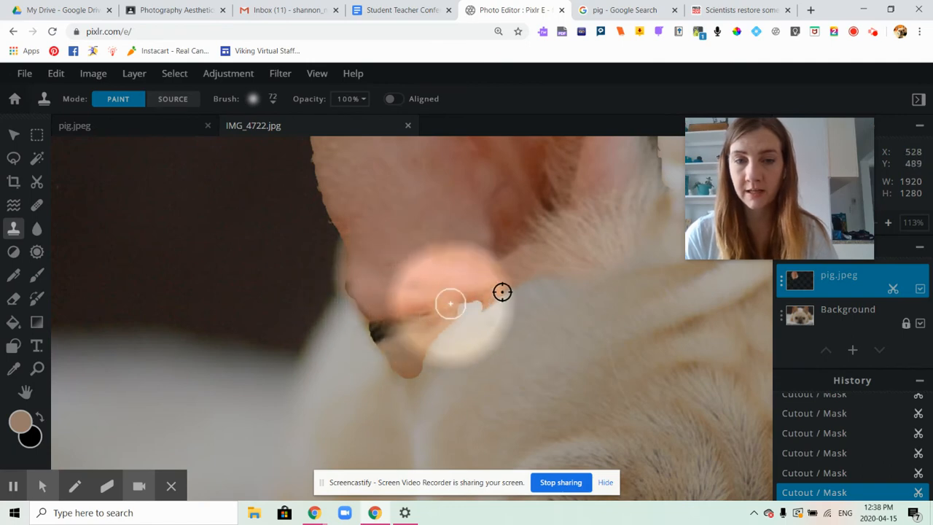
mouse_move(375, 319)
mouse_down()
mouse_move(389, 335)
mouse_move(413, 327)
mouse_move(434, 368)
mouse_up()
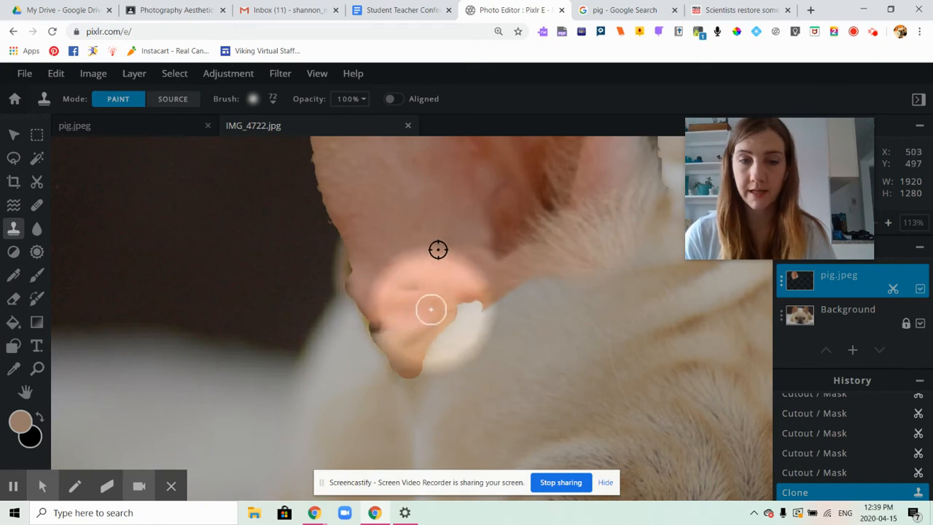
mouse_move(387, 292)
mouse_down()
mouse_move(429, 287)
mouse_move(377, 319)
mouse_move(388, 327)
mouse_move(425, 321)
mouse_move(449, 298)
mouse_move(431, 315)
mouse_move(389, 322)
mouse_up()
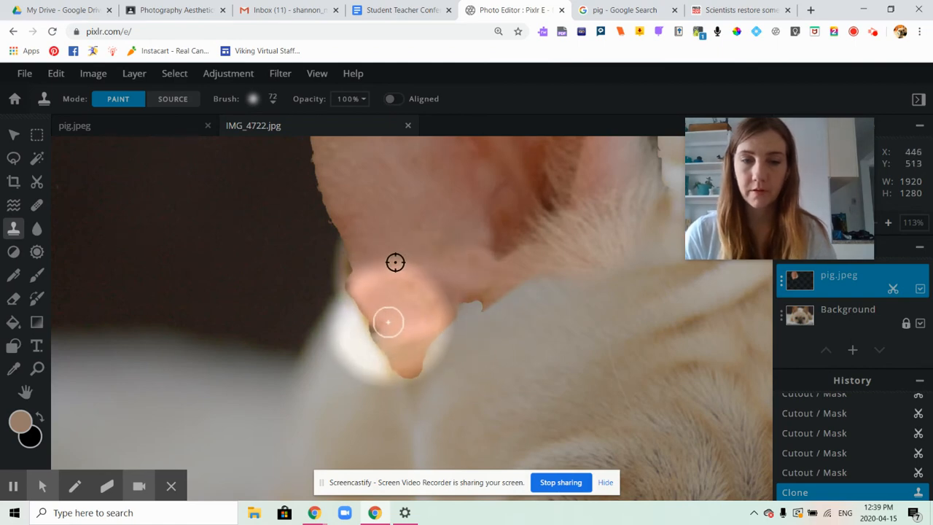
drag(448, 297, 419, 312)
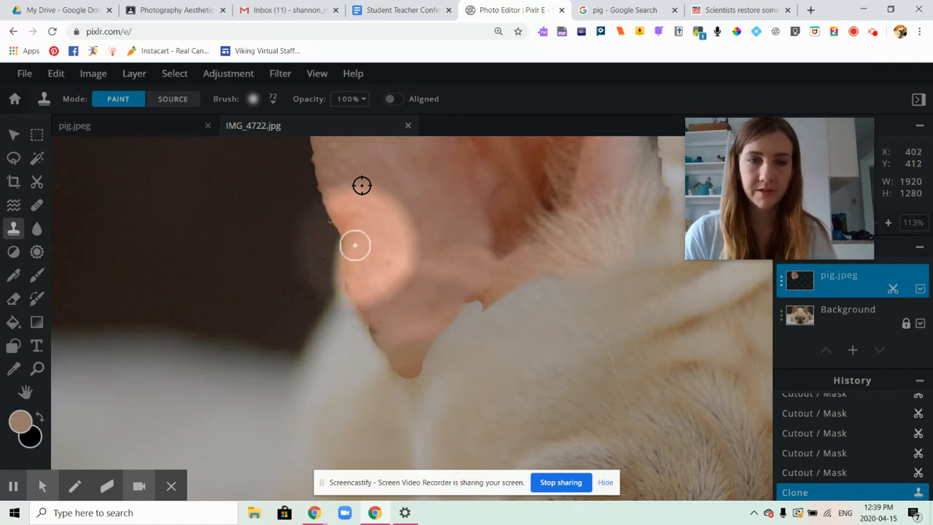
mouse_move(363, 270)
mouse_down()
mouse_move(347, 228)
mouse_move(359, 261)
mouse_up()
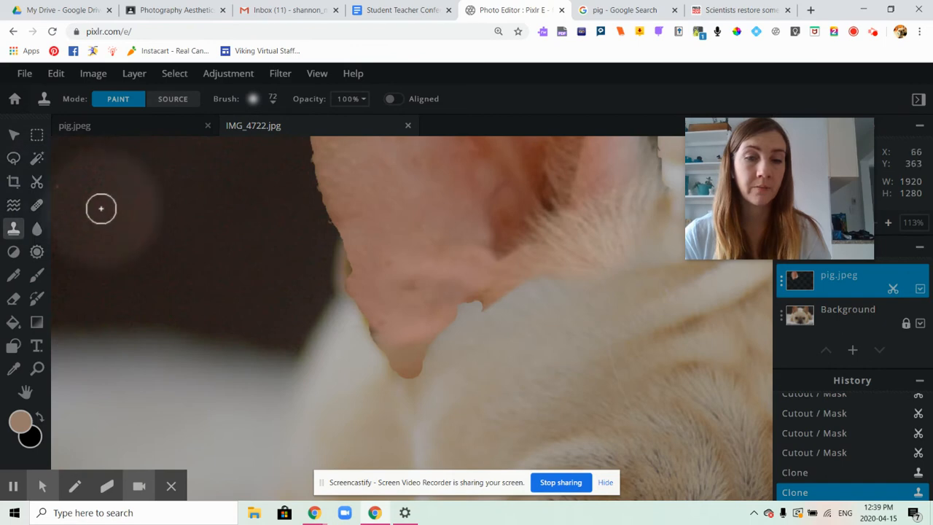
- Trim the lower left edge, tip and small notch of the pig ear's base using Draw Cutout in remove mode with a softened 36 px brush
click(38, 182)
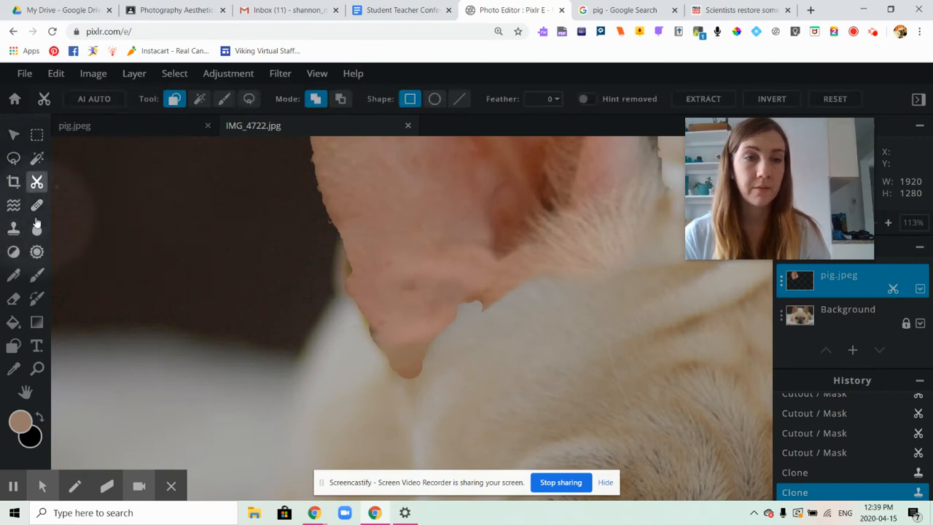
click(221, 103)
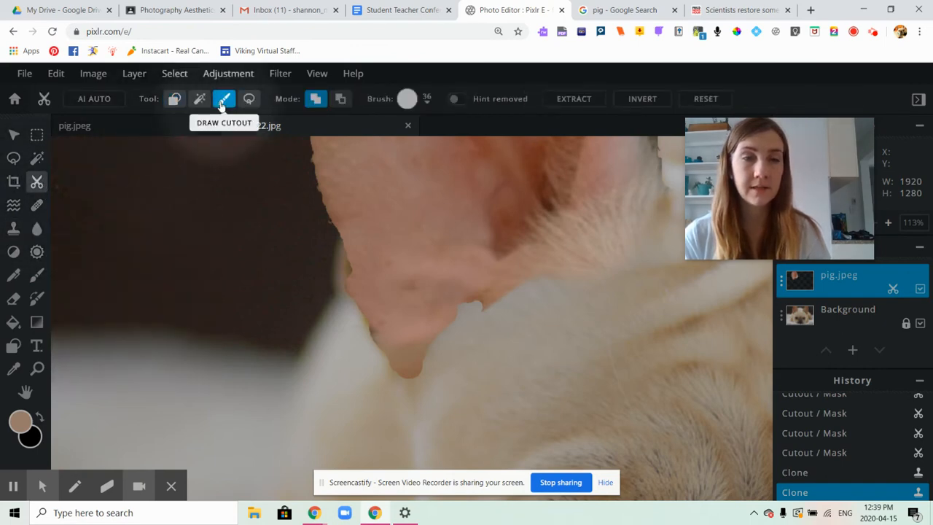
click(426, 99)
mouse_move(415, 189)
mouse_down()
mouse_move(494, 195)
mouse_move(480, 195)
mouse_up()
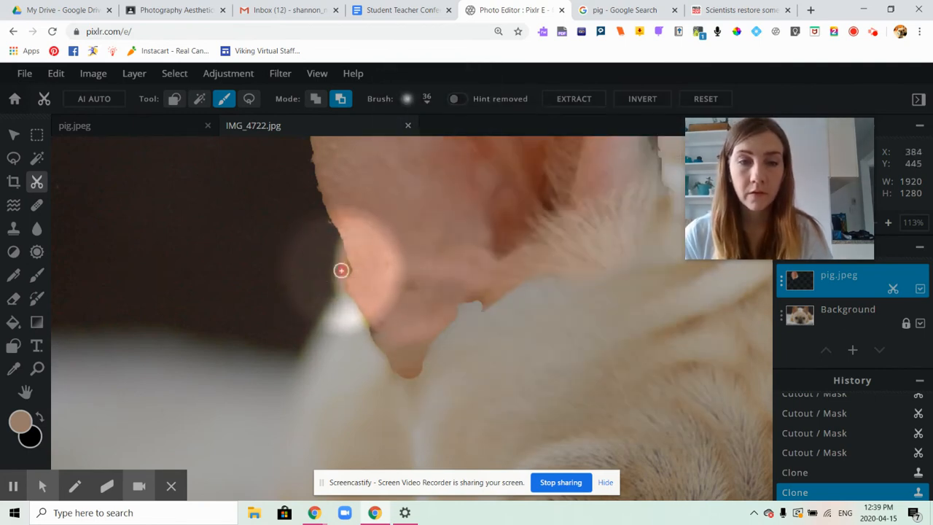
mouse_move(346, 288)
mouse_down()
mouse_move(385, 359)
mouse_move(427, 373)
mouse_up()
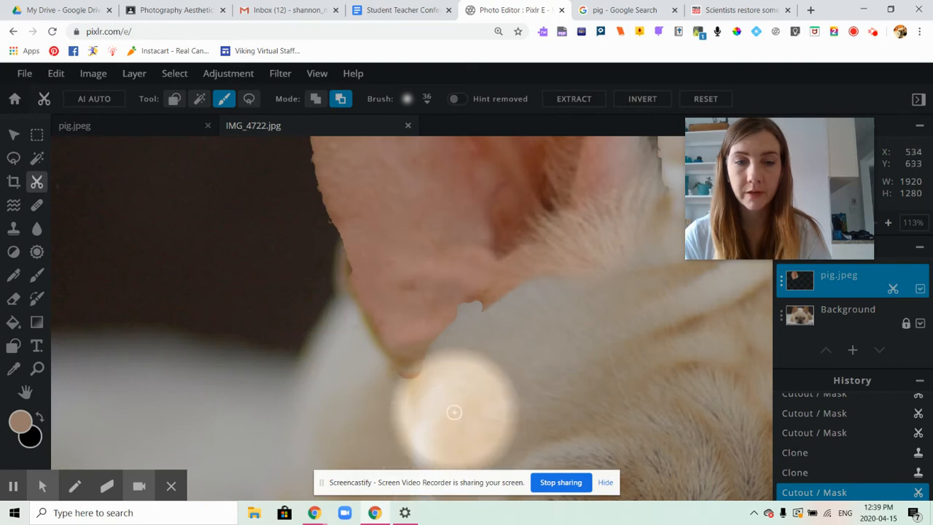
mouse_move(390, 374)
mouse_down()
mouse_move(421, 371)
mouse_move(397, 378)
mouse_up()
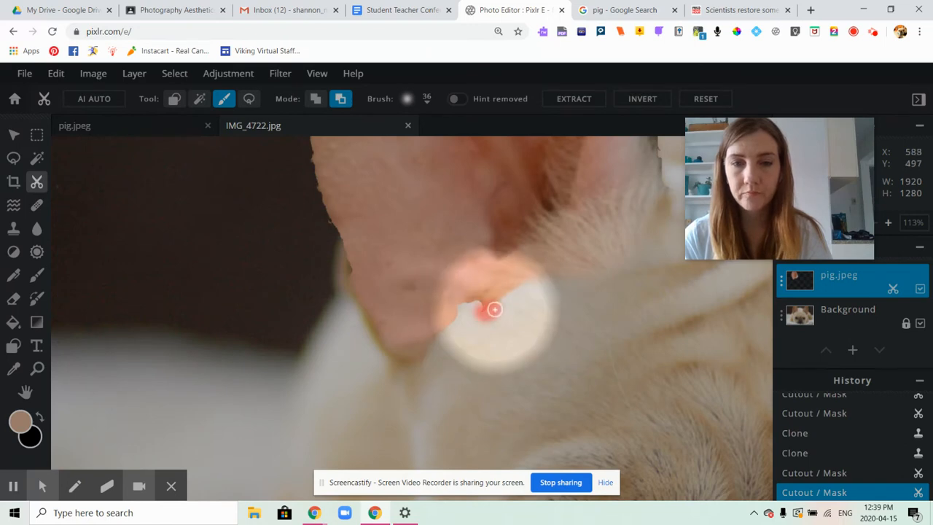
drag(484, 306, 526, 413)
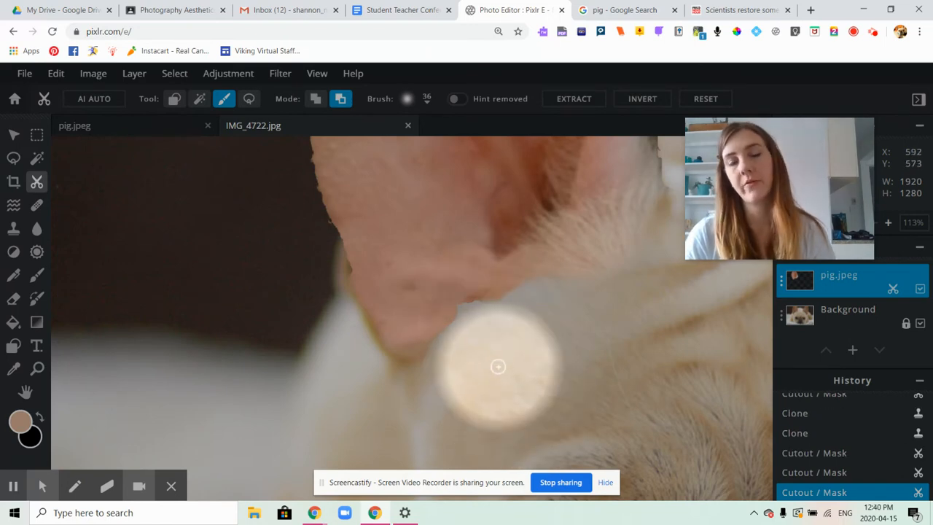
- Clone a dab of pig-ear skin over the lower end of the dark strip along the ear's inner right edge
scroll(496, 366, up, 3)
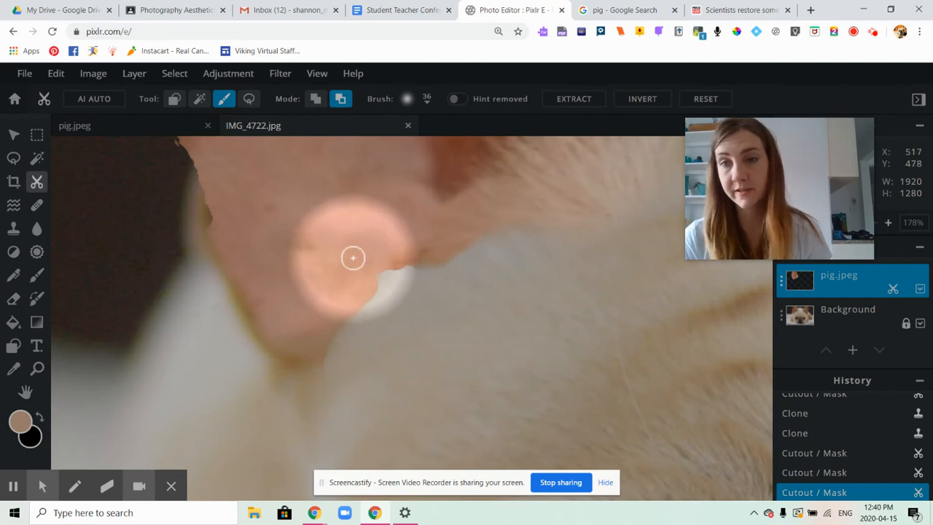
scroll(353, 257, down, 7)
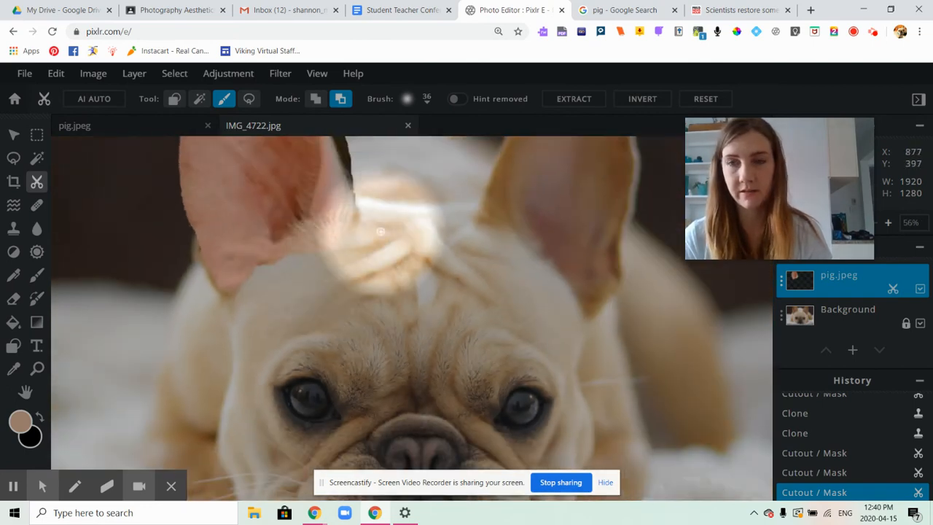
click(23, 393)
drag(345, 312, 347, 370)
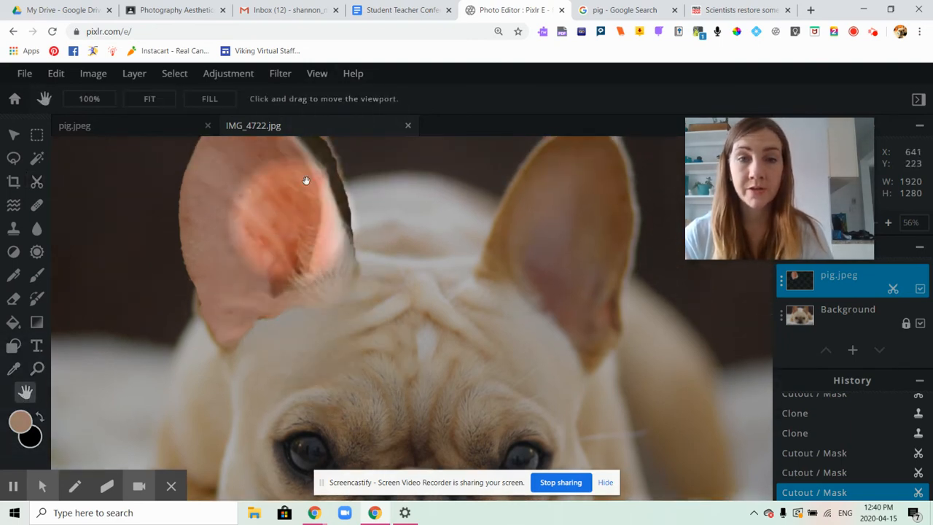
click(14, 229)
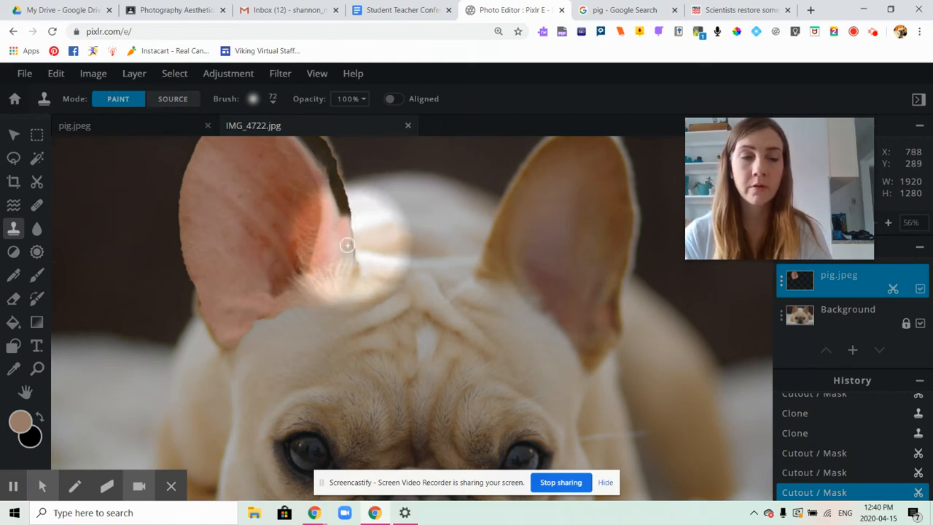
click(347, 245)
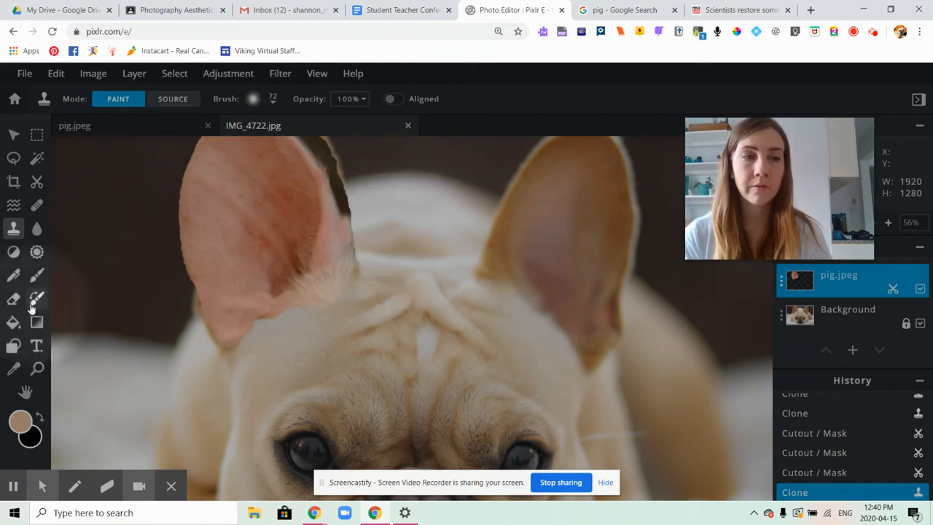
- Clone light fur over the jagged, greyish lower end of the pig ear's inner right edge where it meets the dog's head
click(157, 98)
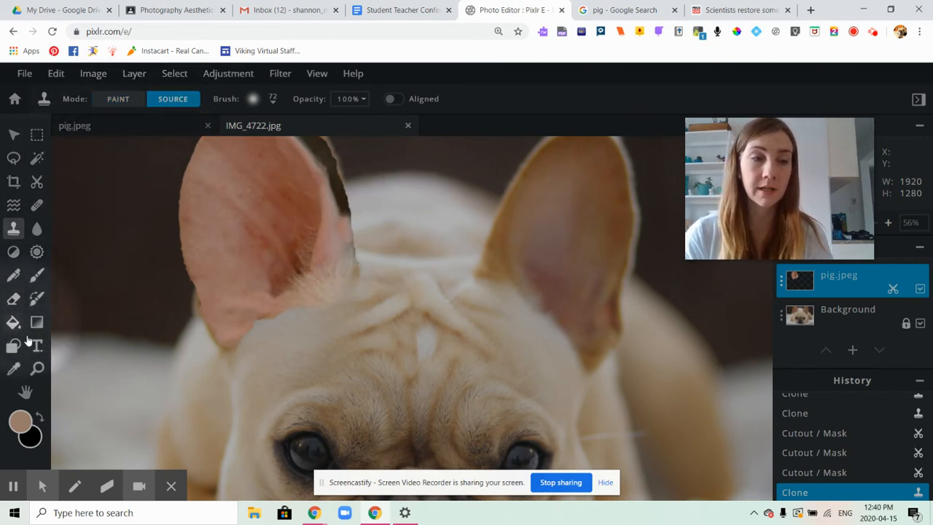
click(37, 368)
click(345, 206)
click(403, 239)
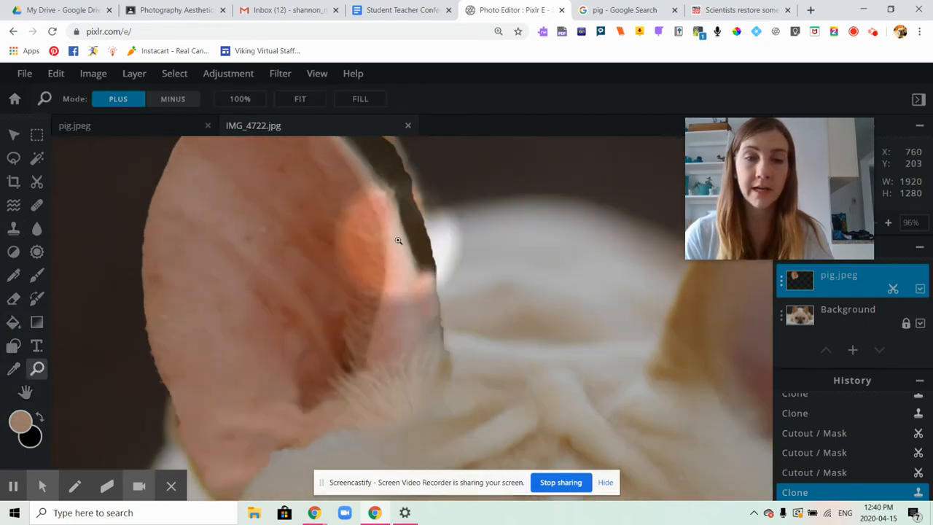
click(426, 271)
click(418, 292)
click(398, 342)
click(424, 299)
click(386, 348)
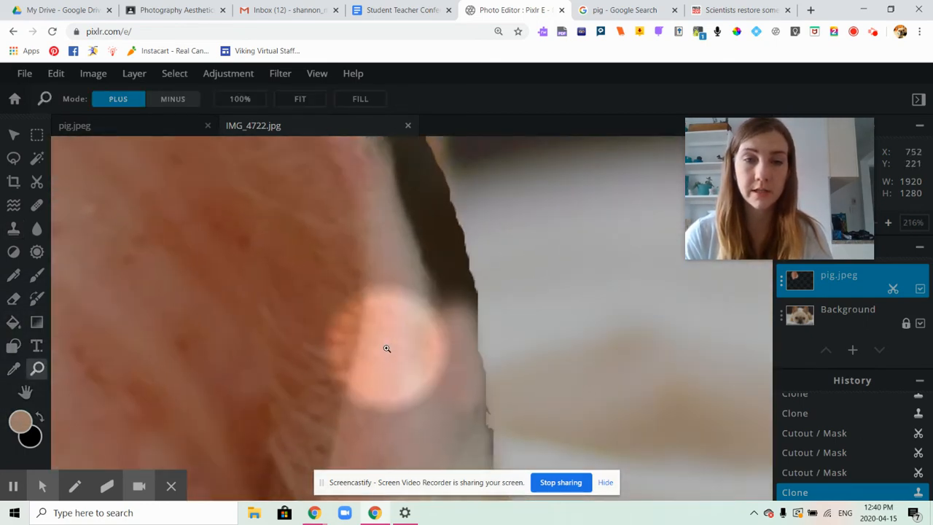
click(406, 340)
click(435, 291)
click(399, 364)
click(399, 363)
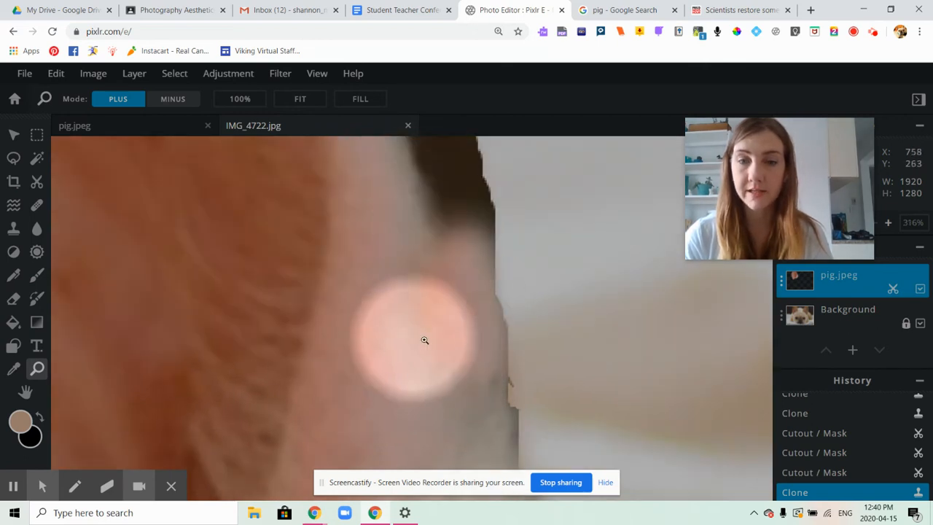
scroll(462, 391, down, 1)
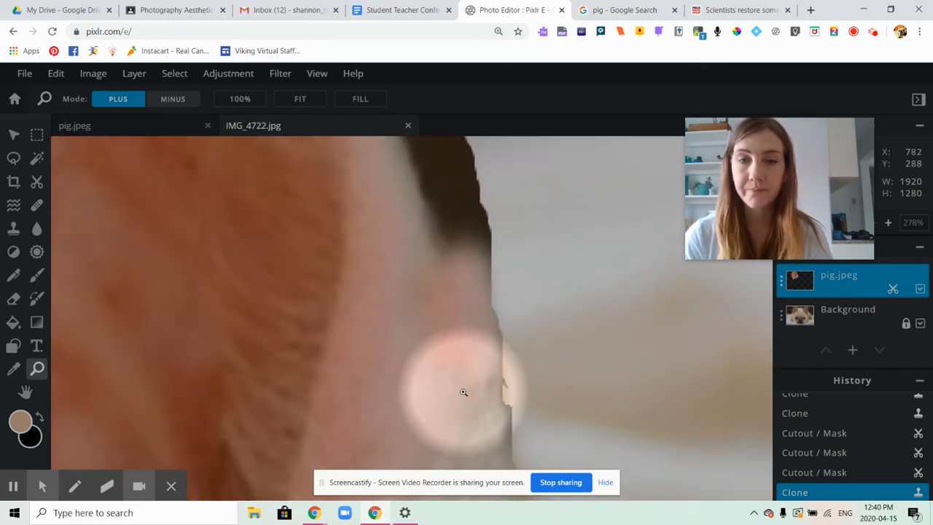
click(25, 391)
drag(406, 343, 397, 440)
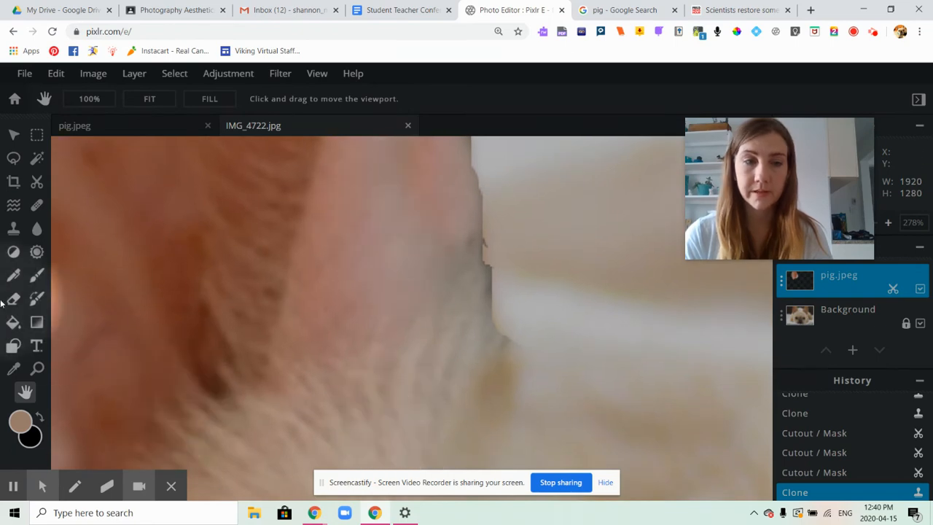
click(12, 230)
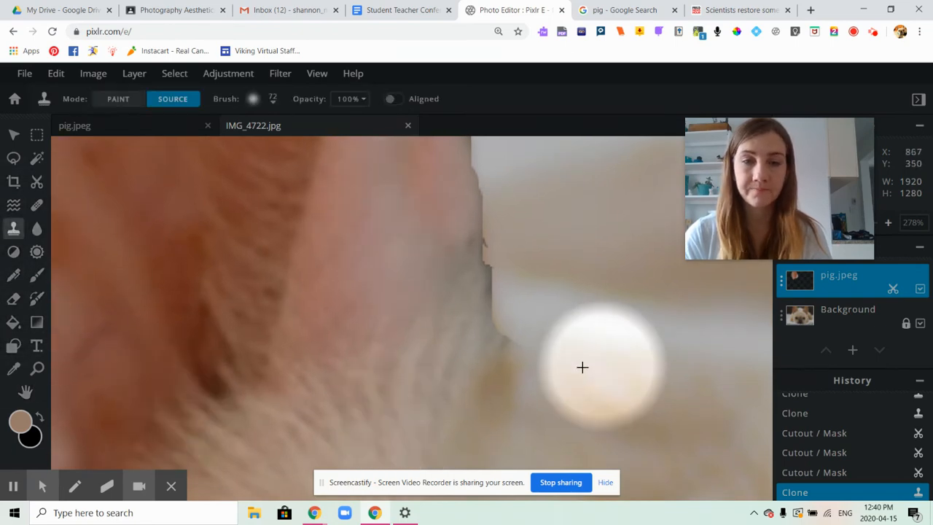
mouse_move(439, 351)
mouse_down()
mouse_move(444, 321)
mouse_move(460, 306)
mouse_move(474, 315)
mouse_move(482, 286)
mouse_up()
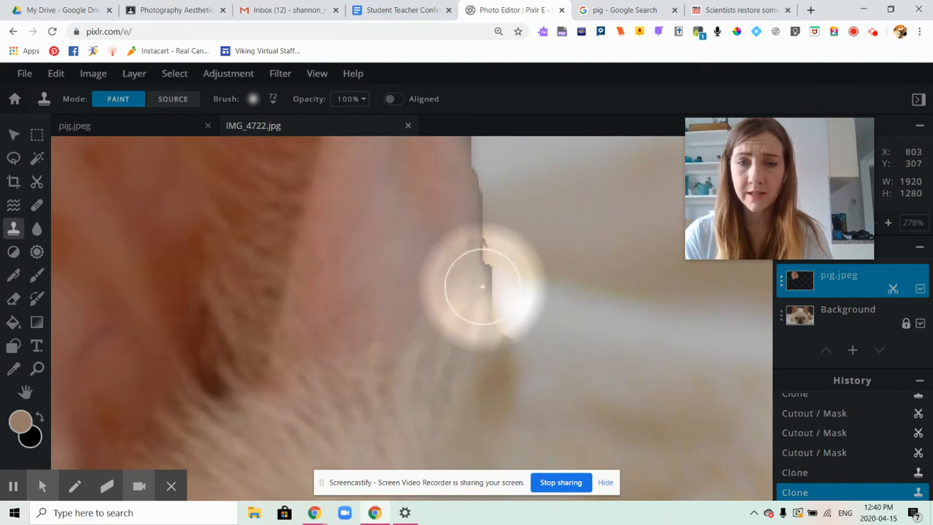
click(482, 286)
click(460, 273)
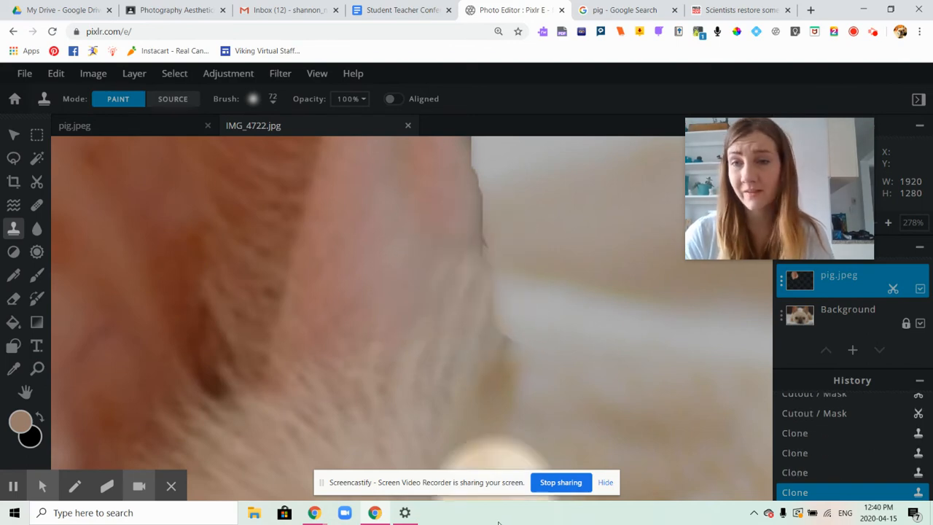
click(474, 243)
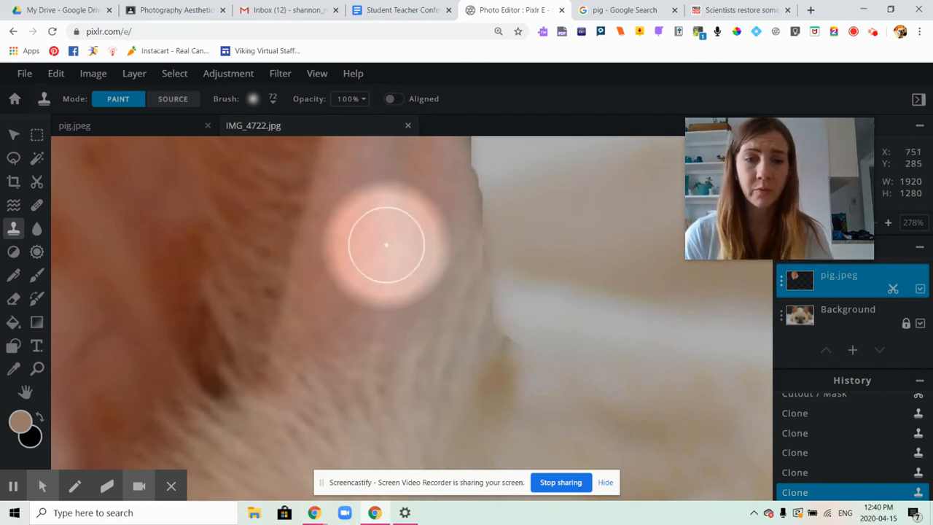
- Clone pink ear skin up over the lower part of the dark strip along the pig ear's inner right edge
click(25, 392)
drag(394, 225, 396, 409)
drag(345, 247, 371, 283)
click(13, 228)
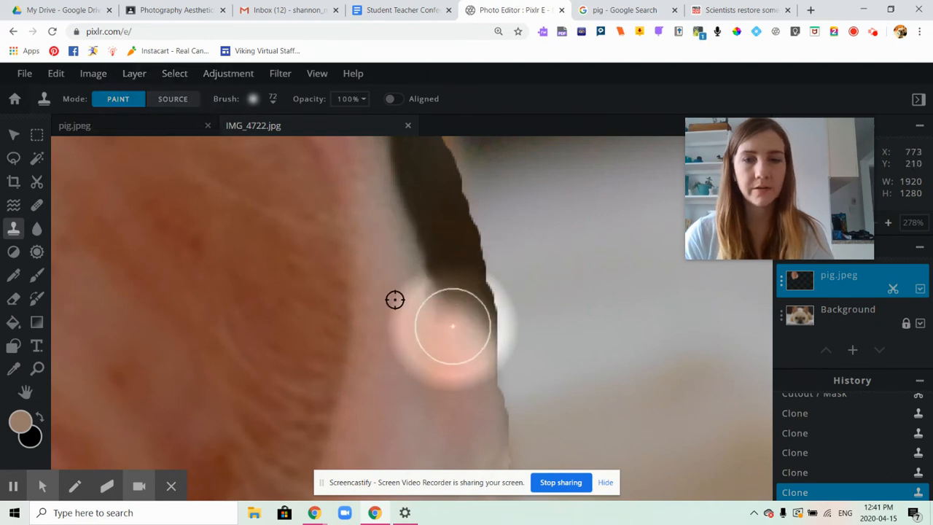
mouse_move(467, 313)
mouse_down()
mouse_move(435, 233)
mouse_move(441, 354)
mouse_move(440, 233)
mouse_up()
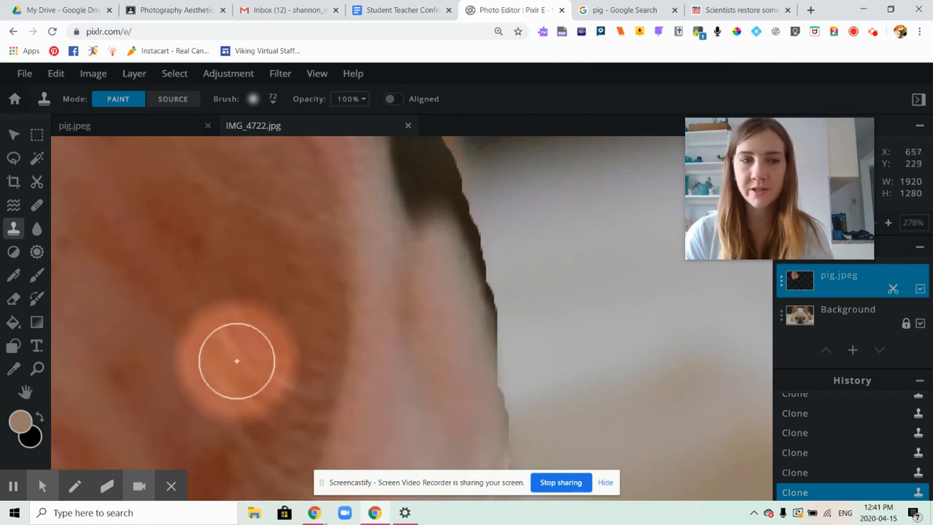
- Set the Clone brush to 22 px and clone pink skin over the brownish seams just below the dark strip
click(167, 100)
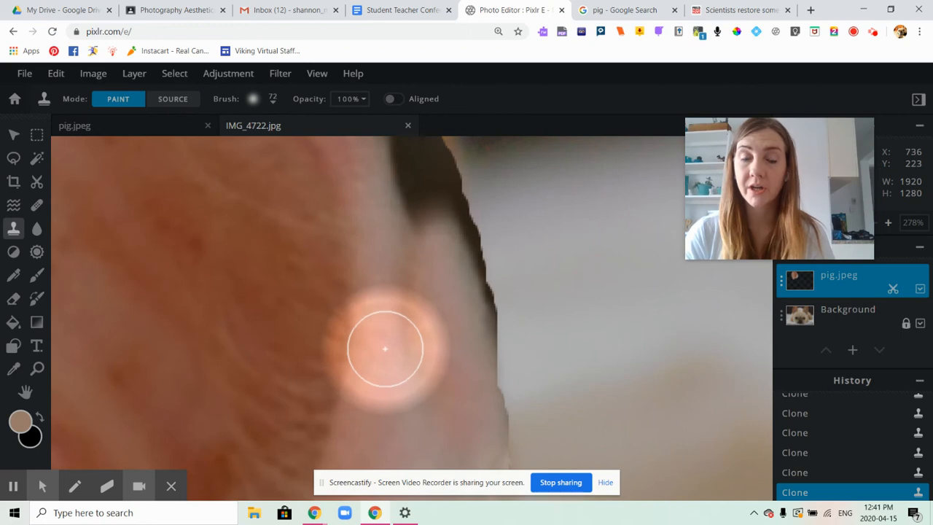
click(265, 106)
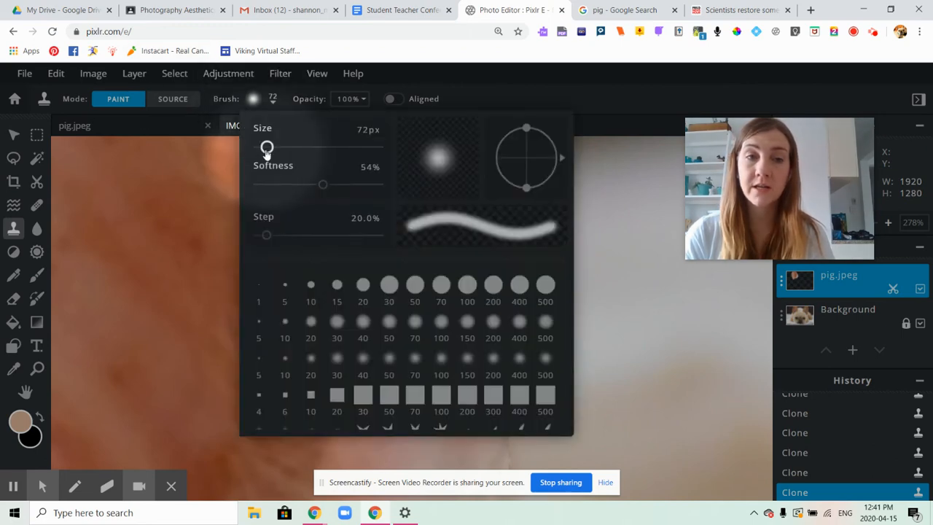
click(253, 98)
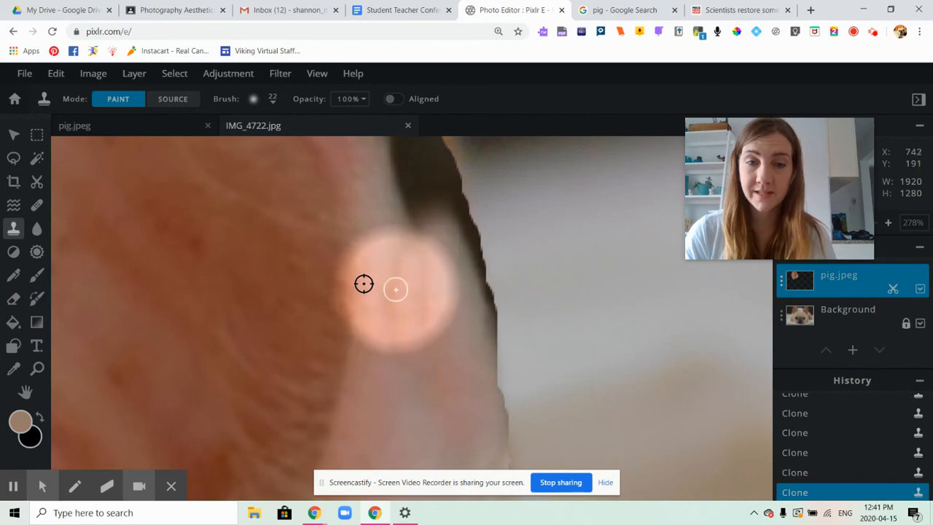
click(172, 99)
click(388, 400)
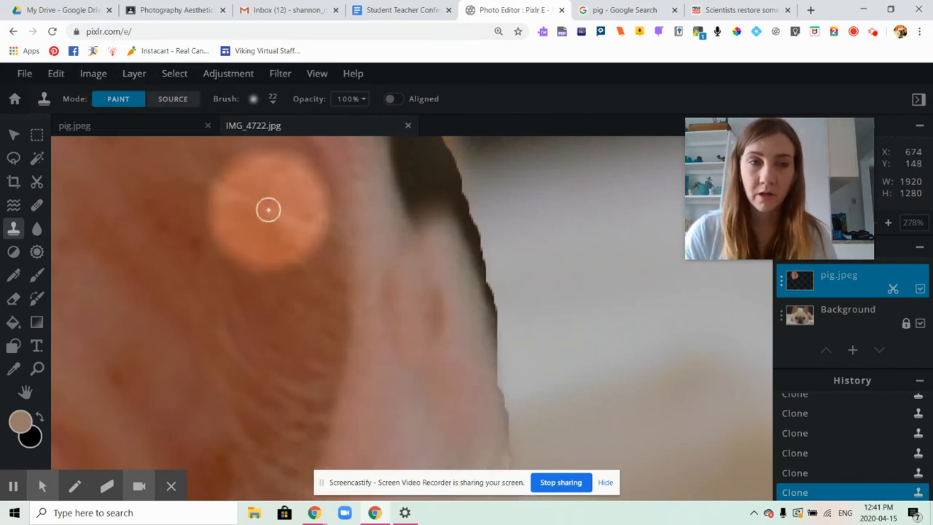
drag(396, 346, 391, 255)
mouse_move(437, 329)
mouse_down()
mouse_move(438, 283)
mouse_move(459, 334)
mouse_move(407, 289)
mouse_move(400, 251)
mouse_move(470, 295)
mouse_move(427, 270)
mouse_move(423, 238)
mouse_up()
- Extend the cloned pink skin further up the dark strip, undoing the stroke that copies a brown mark
click(175, 98)
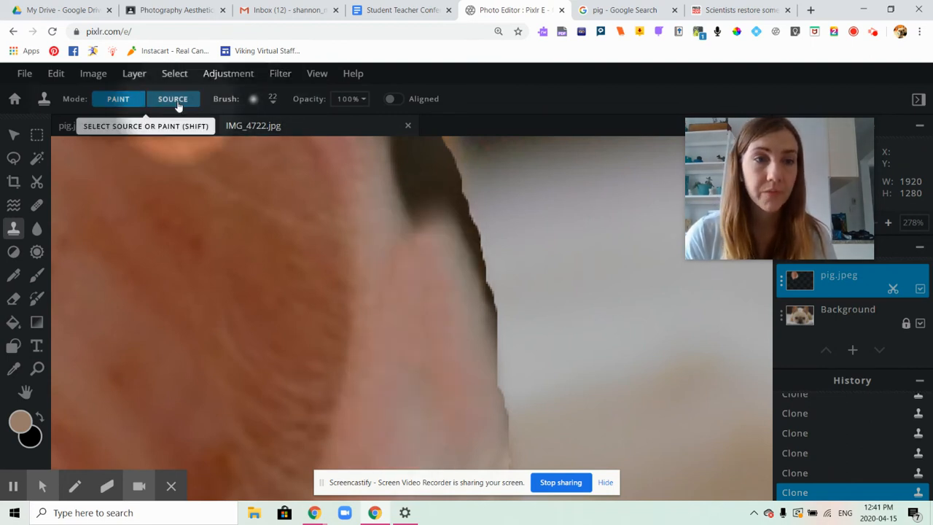
click(439, 349)
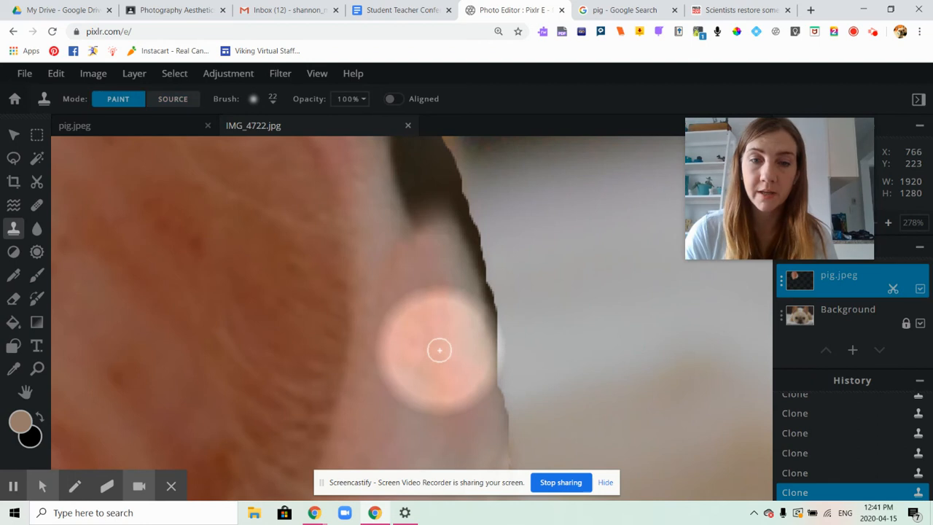
click(25, 393)
drag(381, 227, 407, 337)
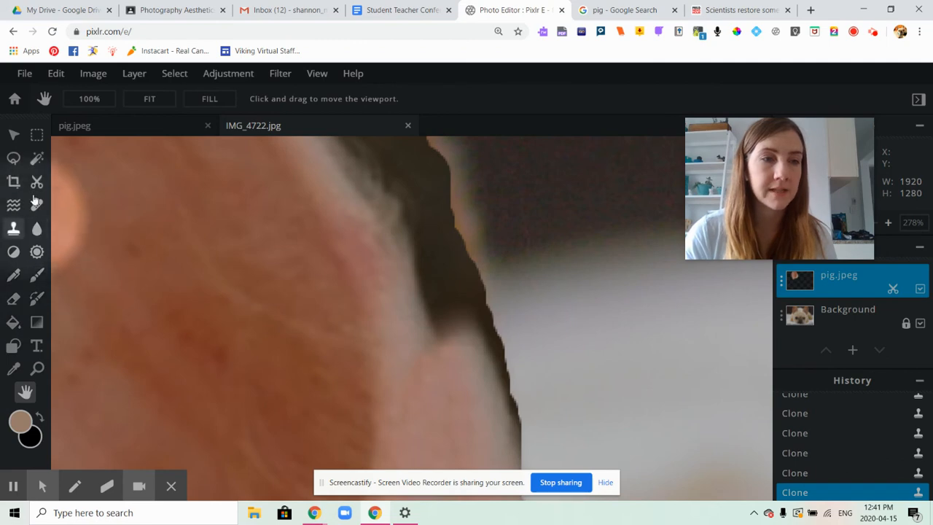
click(13, 228)
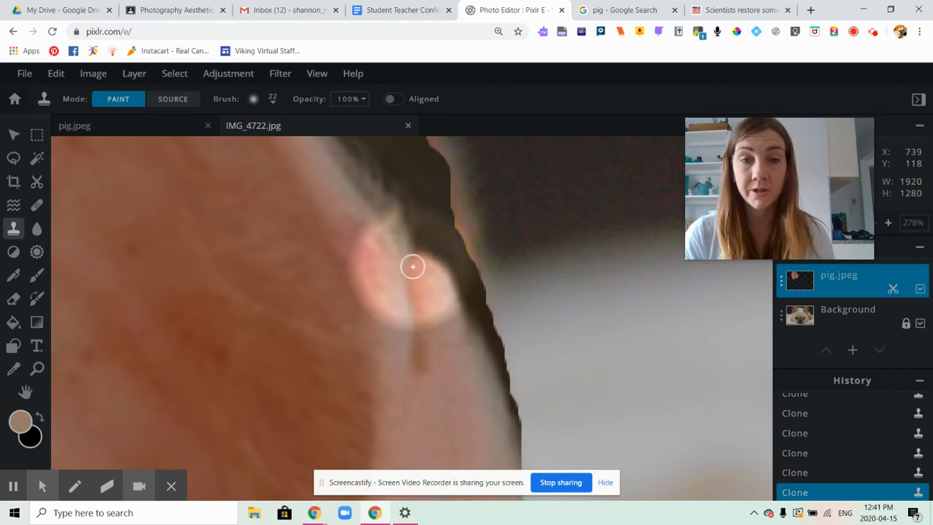
key(ctrl+z)
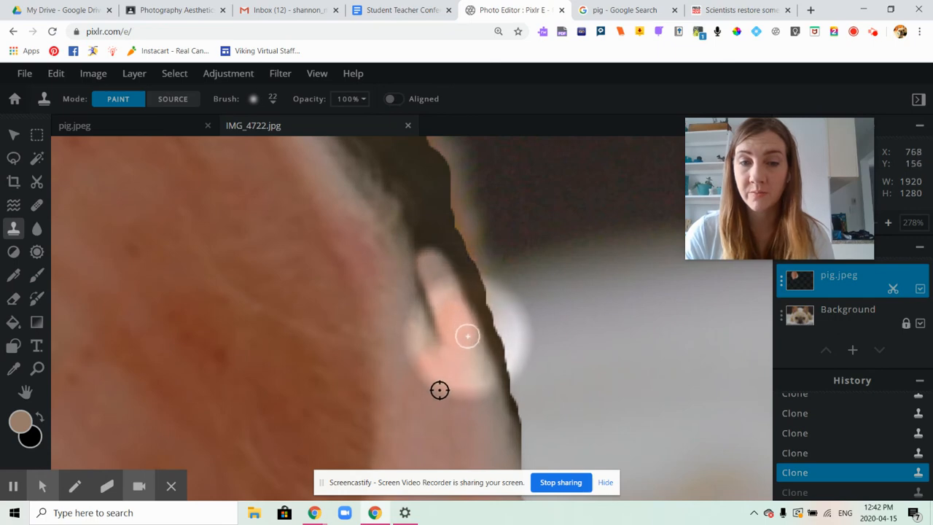
click(443, 309)
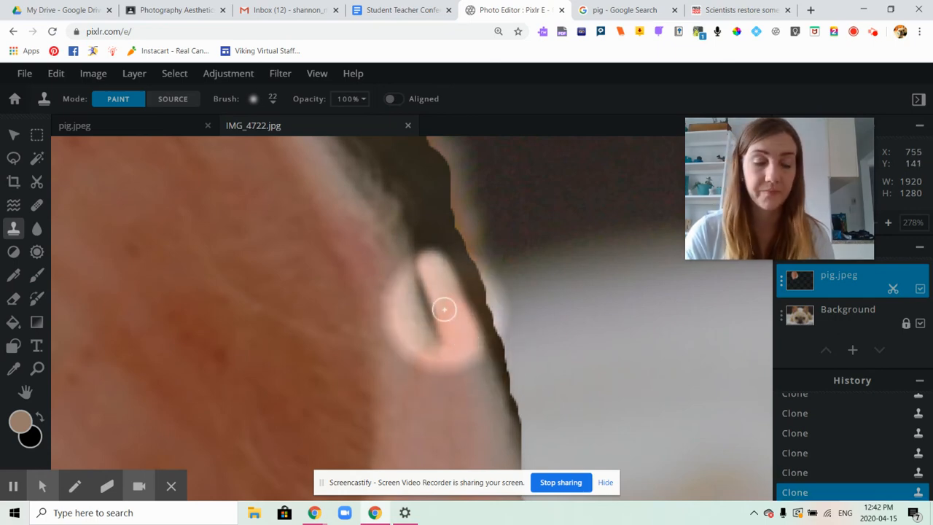
- Undo the last clone stroke, then clone pale pink skin over the narrow dark gap between the ear and the newly cloned patch
click(183, 98)
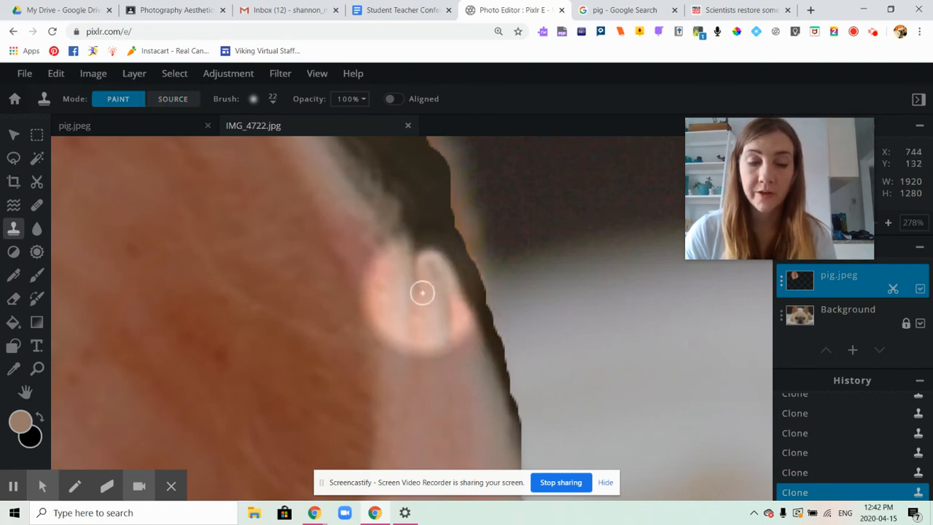
key(ctrl+z)
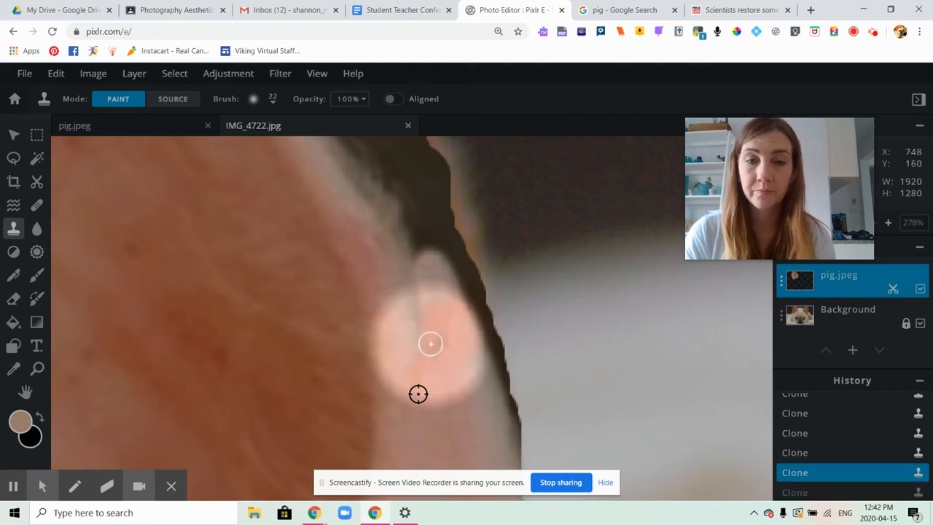
drag(430, 343, 442, 355)
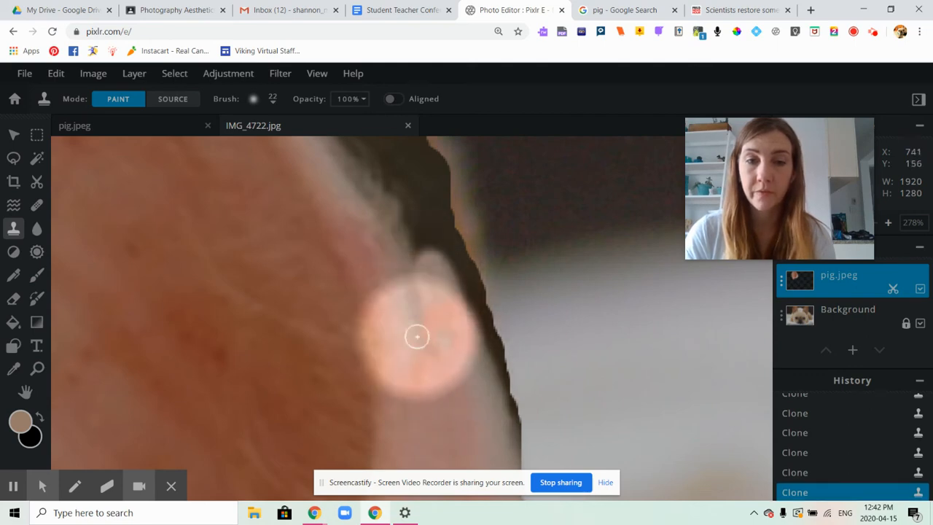
click(172, 98)
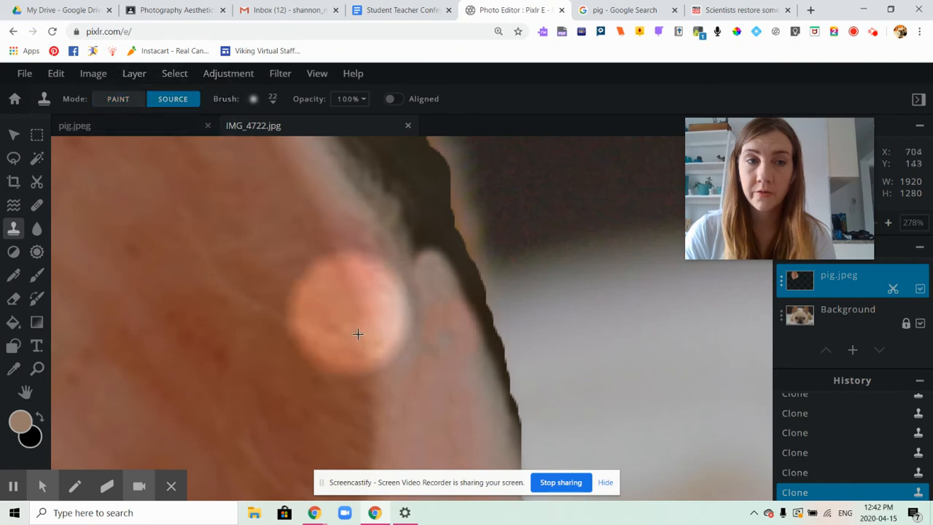
click(393, 333)
mouse_move(407, 259)
mouse_down()
mouse_move(417, 348)
mouse_move(407, 276)
mouse_move(459, 456)
mouse_move(431, 406)
mouse_move(425, 264)
mouse_up()
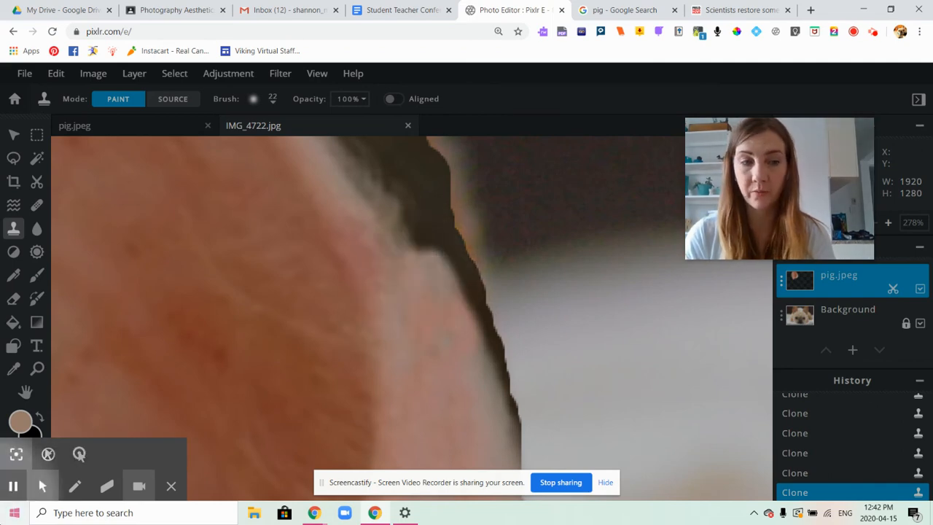
click(12, 489)
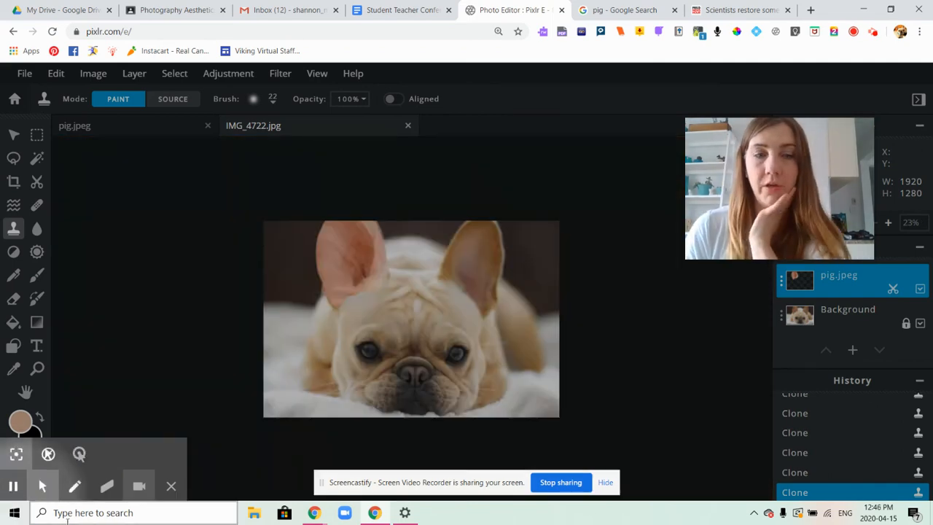
- Clone pink skin over the pale blotches along the pig ear's inner right edge to even out its texture
scroll(276, 239, up, 3)
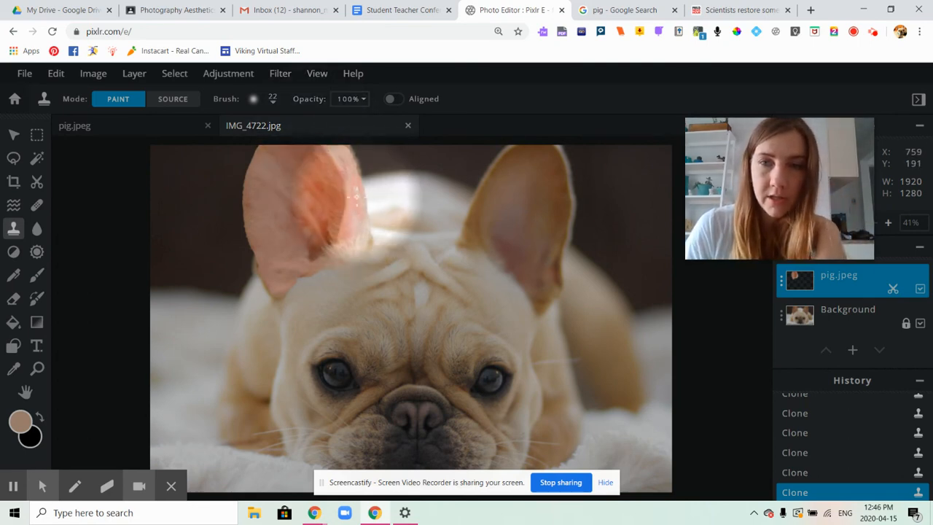
mouse_move(356, 181)
mouse_down()
mouse_move(355, 204)
mouse_move(357, 189)
mouse_up()
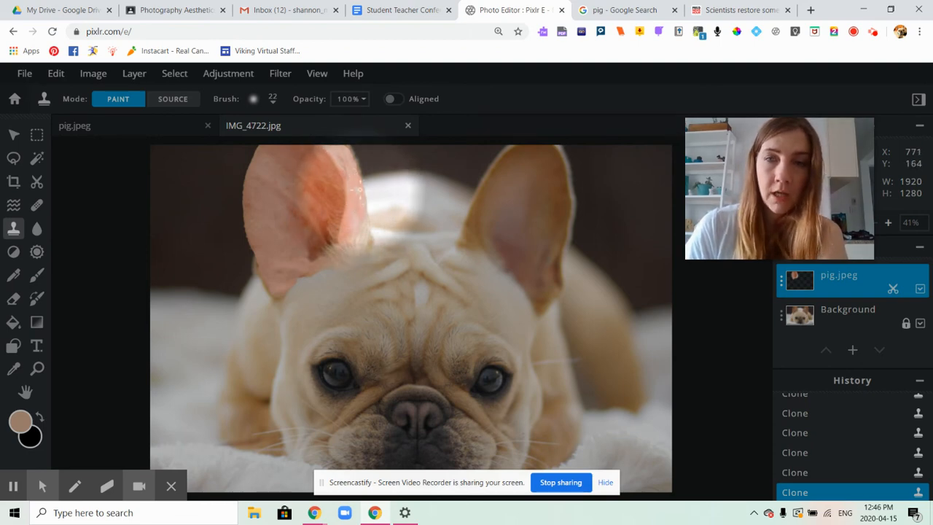
scroll(360, 188, up, 5)
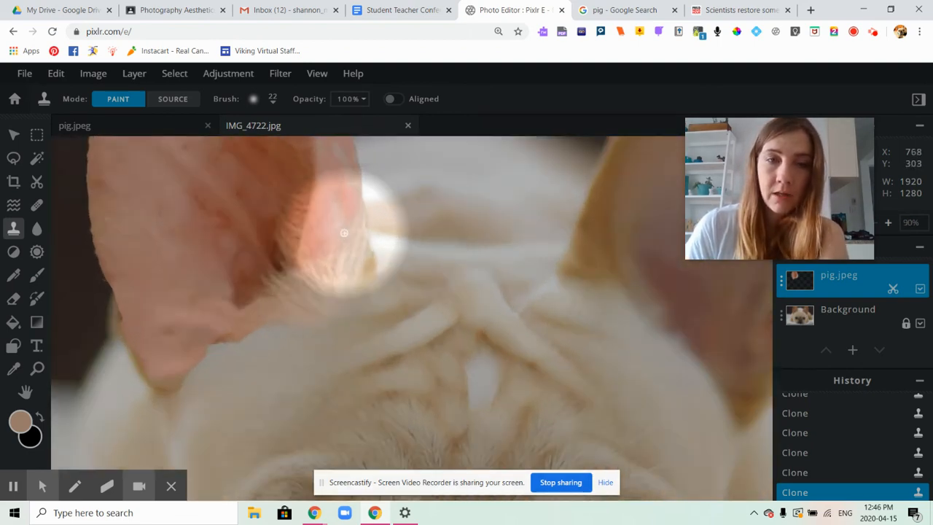
click(24, 391)
drag(369, 239, 427, 363)
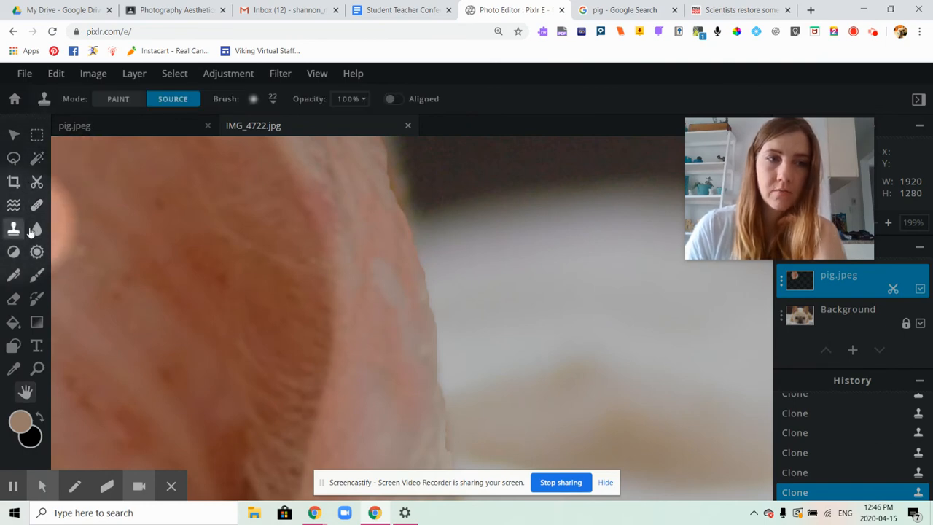
click(13, 228)
mouse_move(374, 268)
mouse_down()
mouse_move(397, 307)
mouse_move(401, 296)
mouse_move(415, 333)
mouse_up()
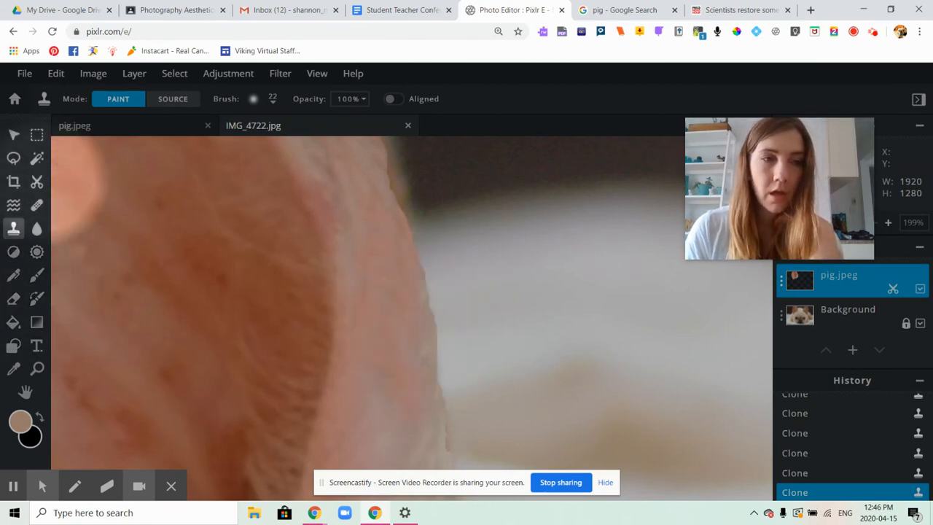
click(171, 99)
click(402, 394)
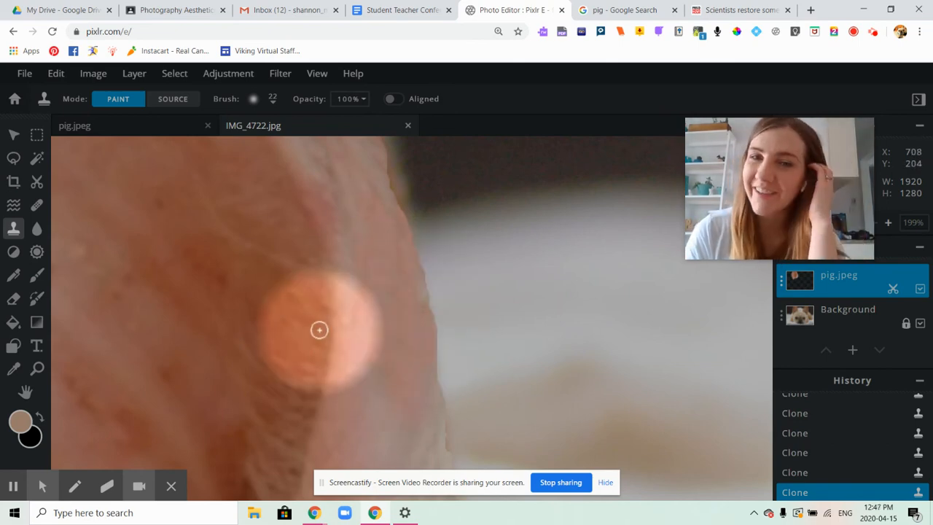
scroll(411, 381, down, 5)
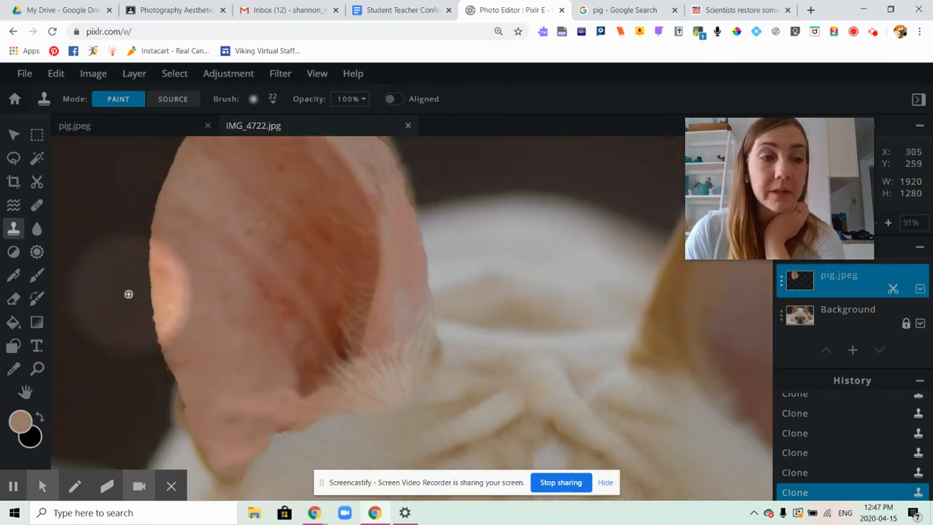
click(166, 98)
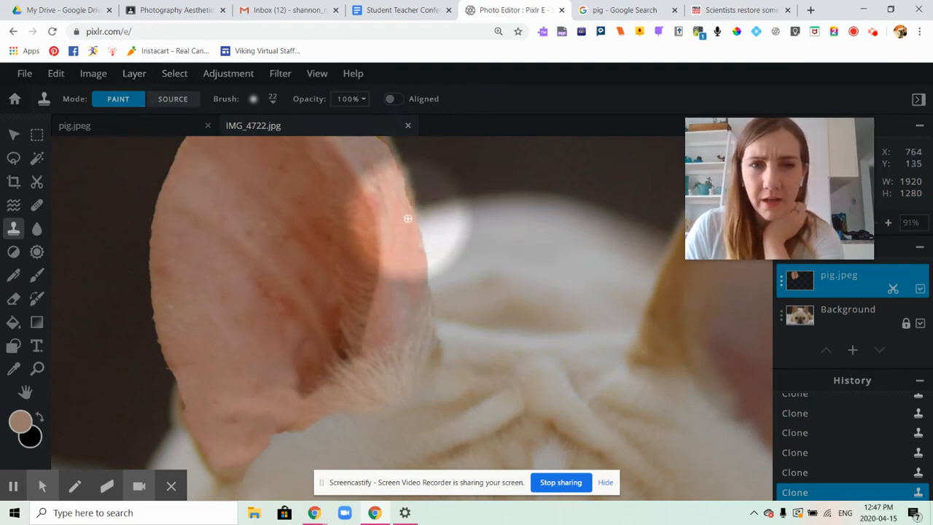
click(187, 105)
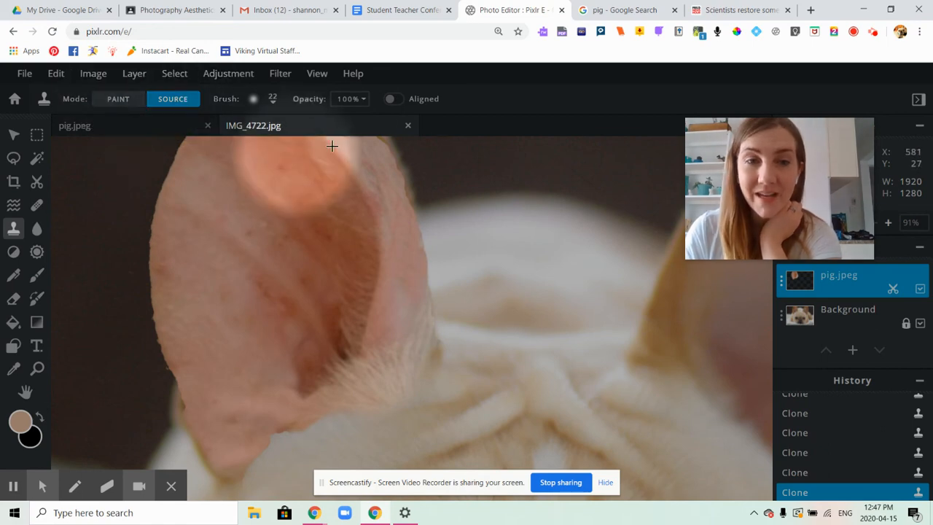
scroll(319, 260, down, 5)
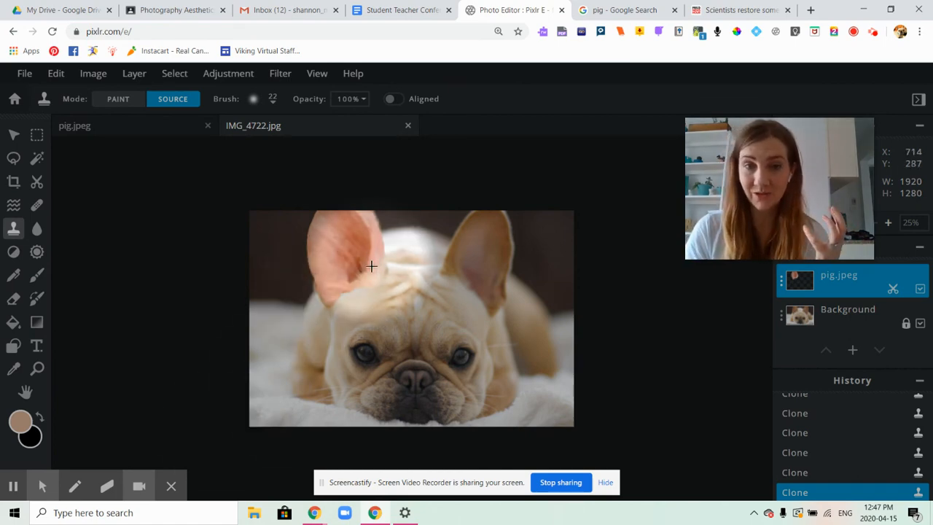
scroll(352, 308, up, 4)
scroll(345, 303, up, 4)
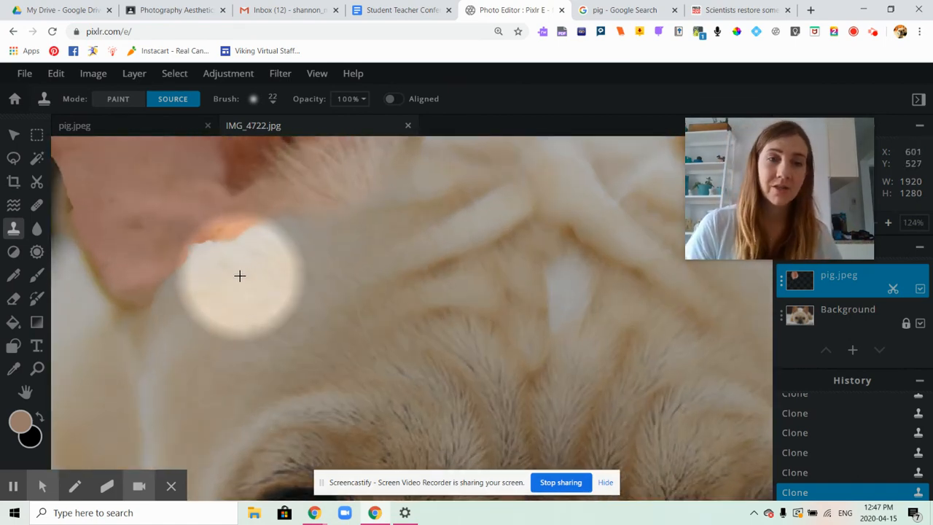
- Set the Eraser brush to 236 px and softly erase the hard edge where the pig ear's base meets the dog's forehead
click(25, 392)
scroll(242, 289, up, 1)
drag(235, 302, 328, 355)
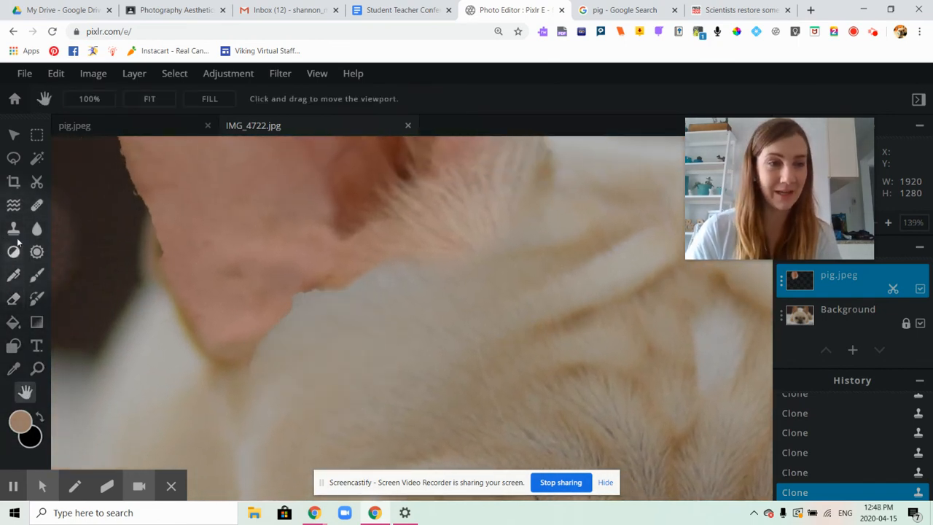
click(15, 300)
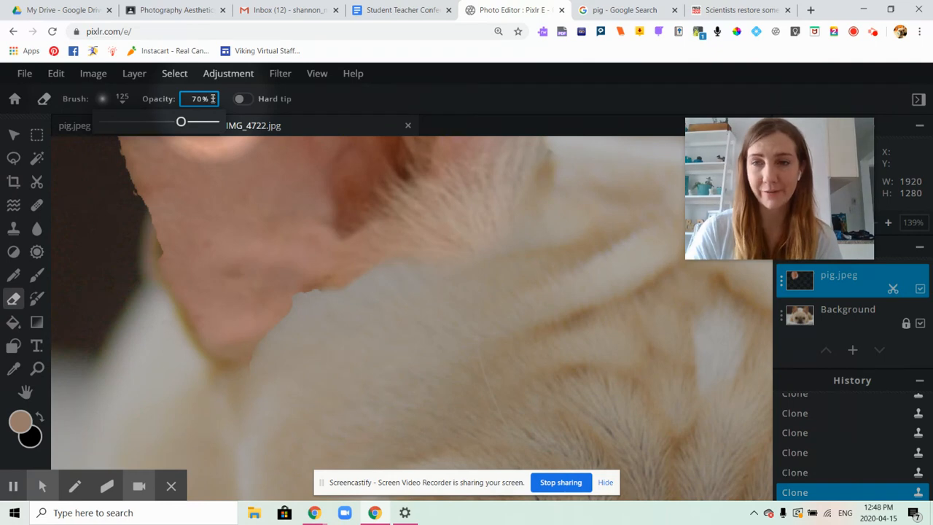
click(122, 100)
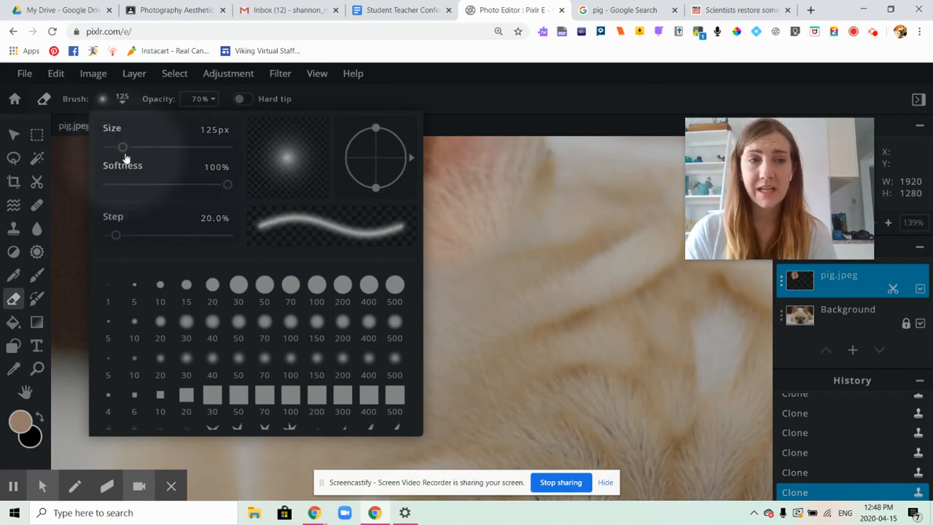
drag(124, 148, 132, 148)
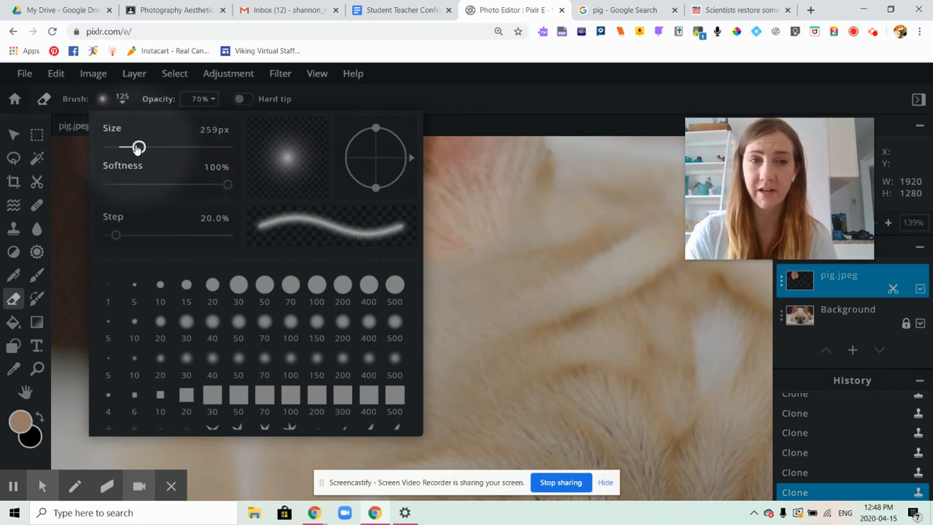
drag(138, 148, 135, 148)
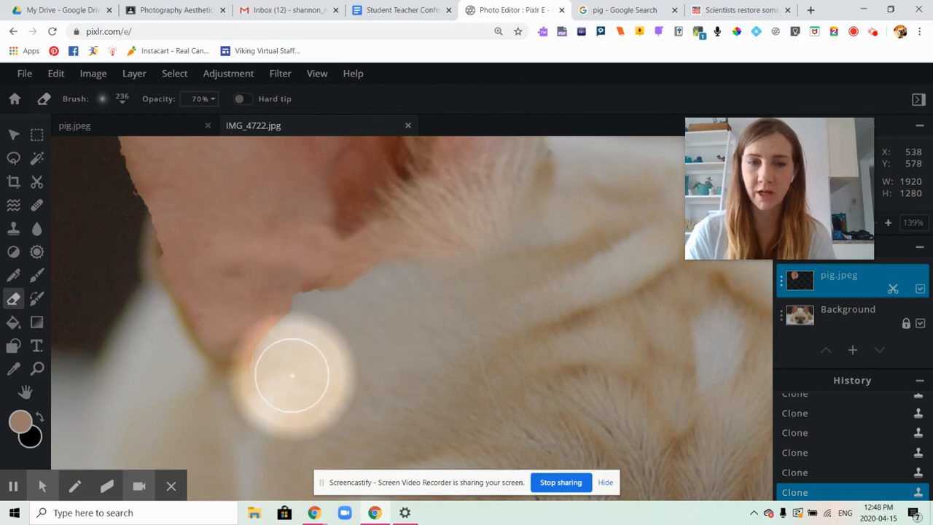
click(316, 340)
click(319, 340)
click(318, 339)
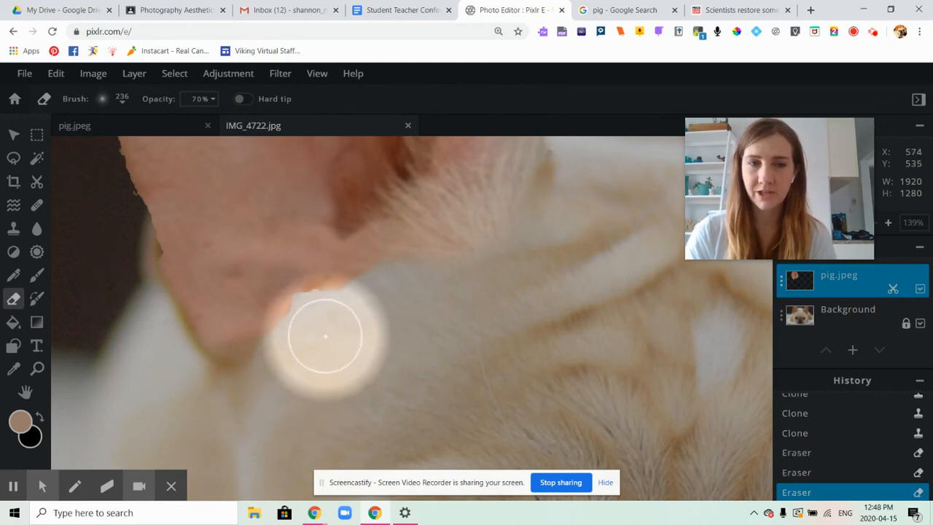
click(370, 308)
click(395, 294)
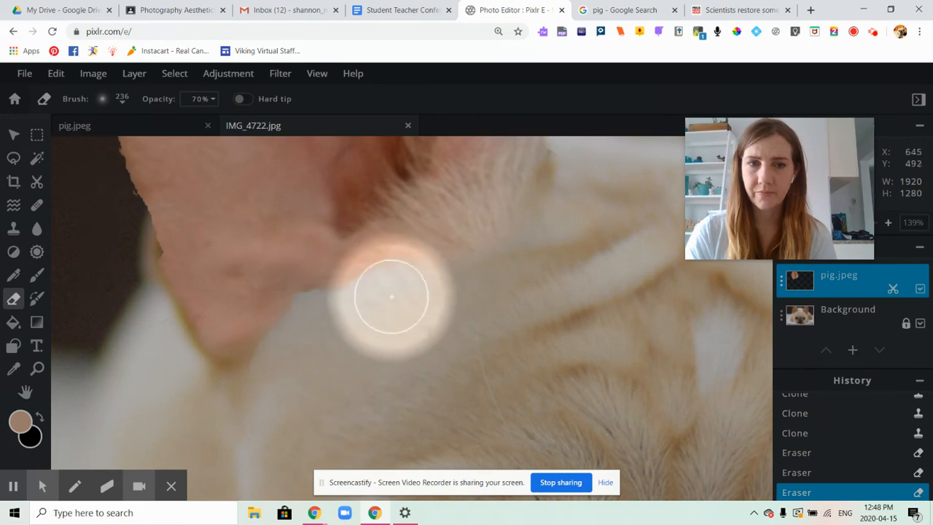
click(347, 310)
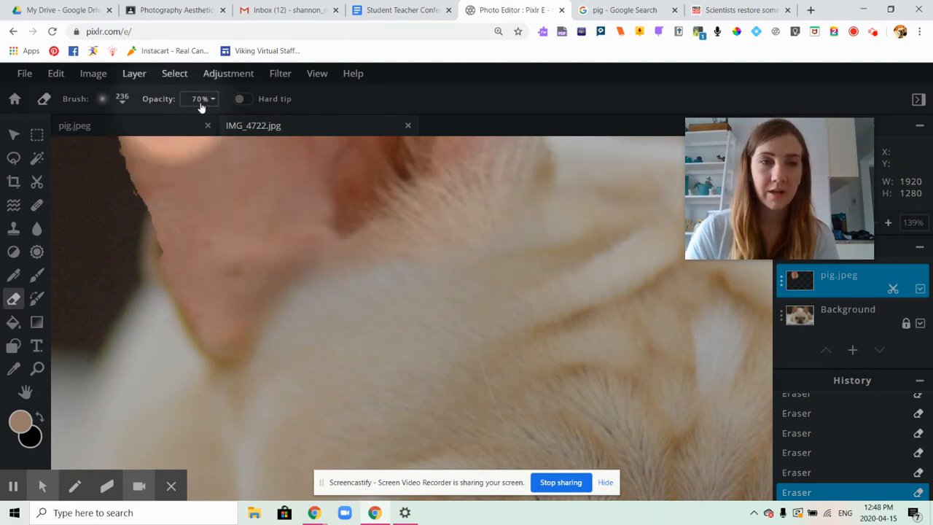
- Set the Eraser brush to 47 px and touch up the pig ear's inner edge near the head and its lower outer edge
click(119, 103)
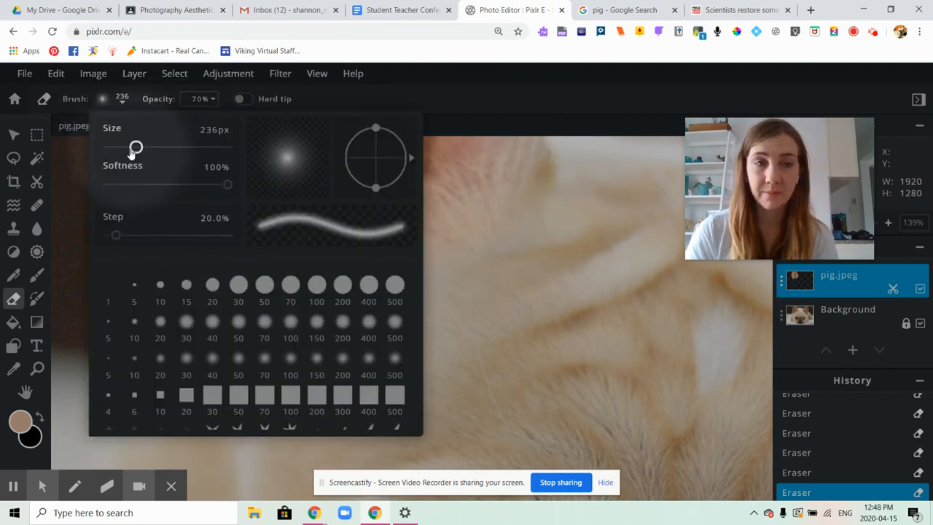
drag(133, 149, 113, 147)
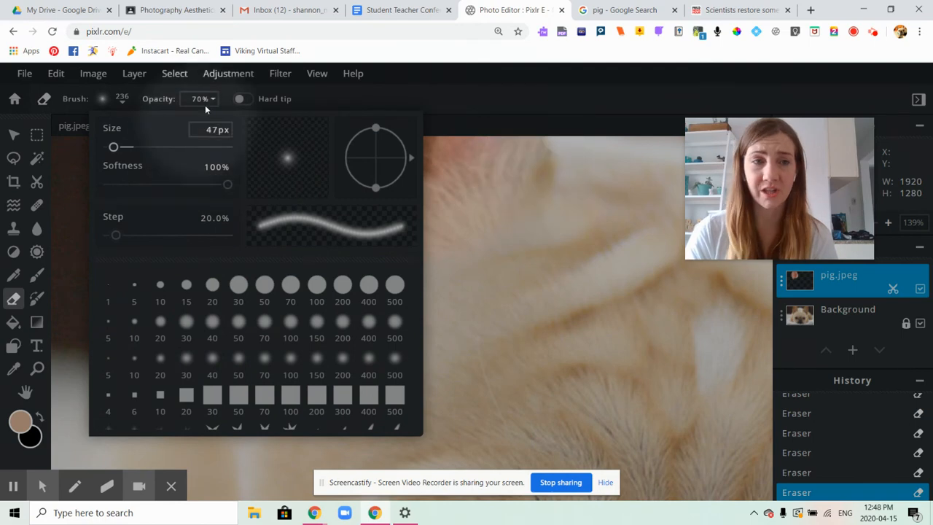
click(128, 98)
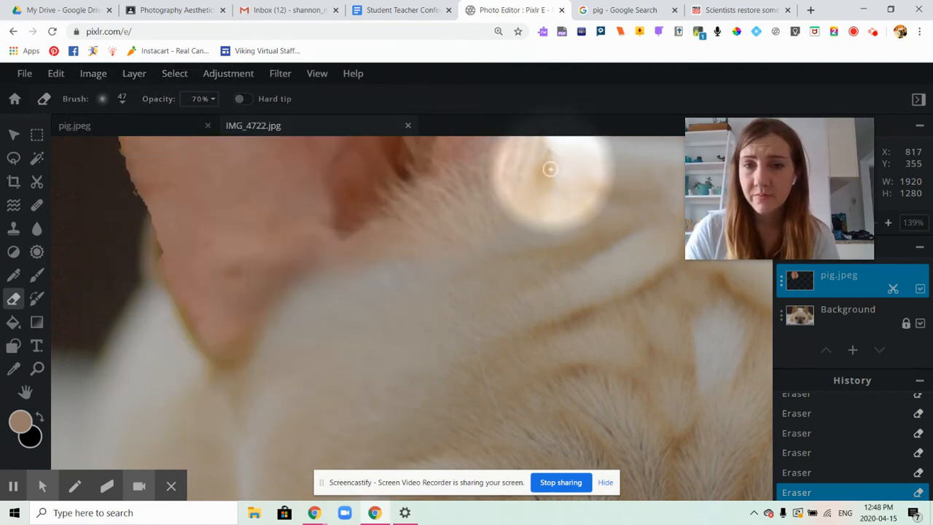
click(541, 141)
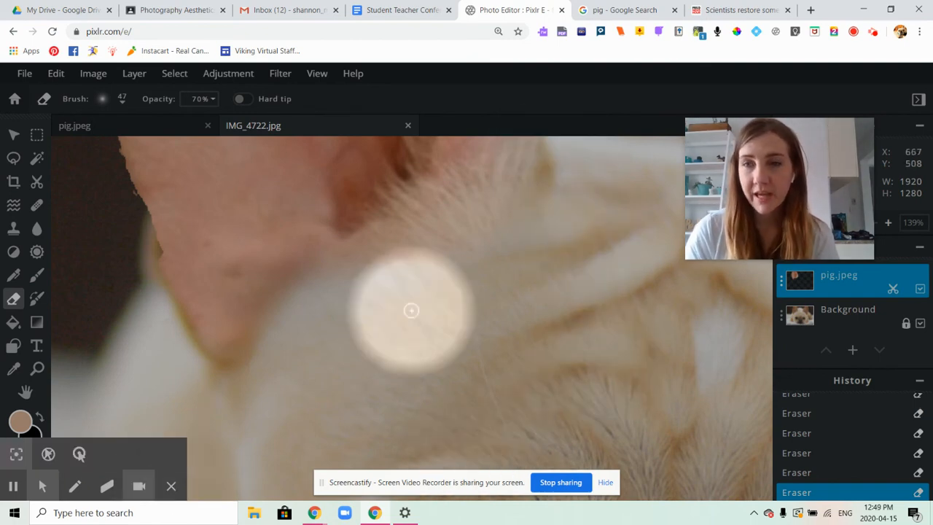
scroll(411, 310, down, 6)
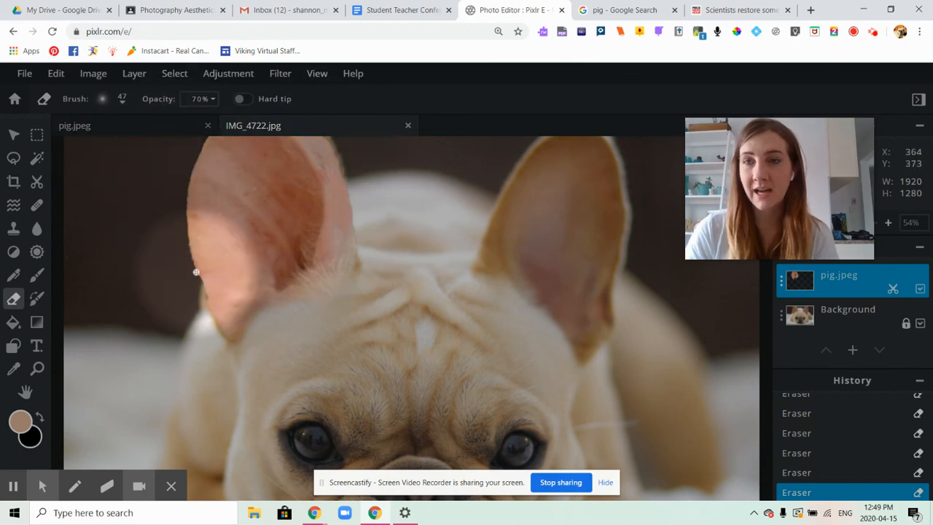
drag(195, 272, 187, 311)
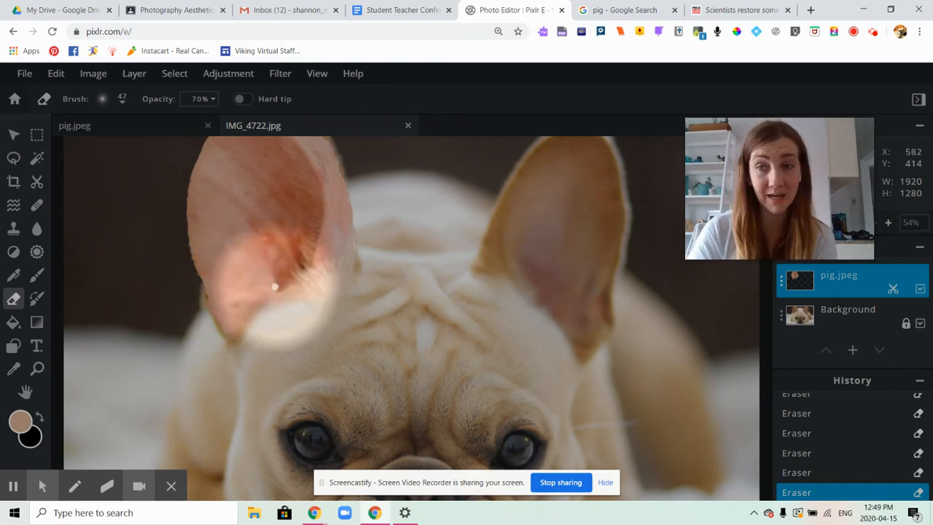
scroll(365, 277, down, 1)
scroll(365, 277, down, 1)
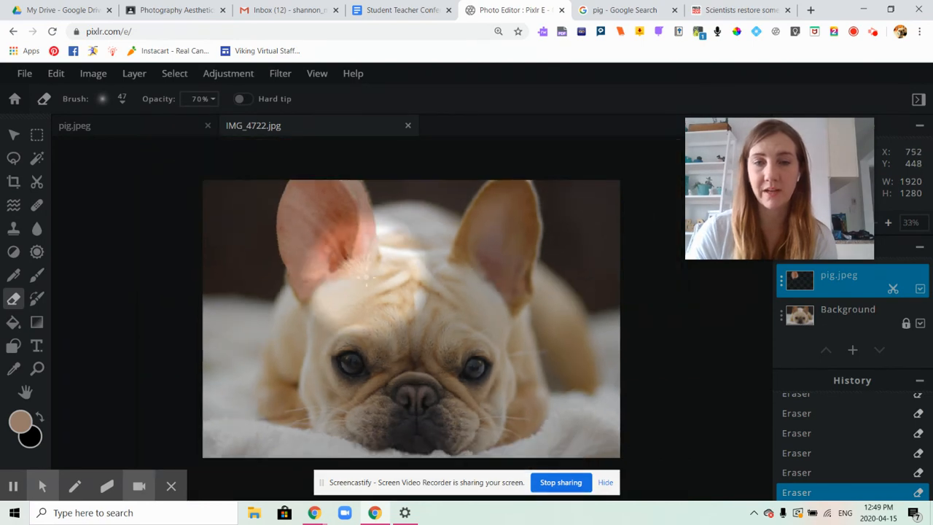